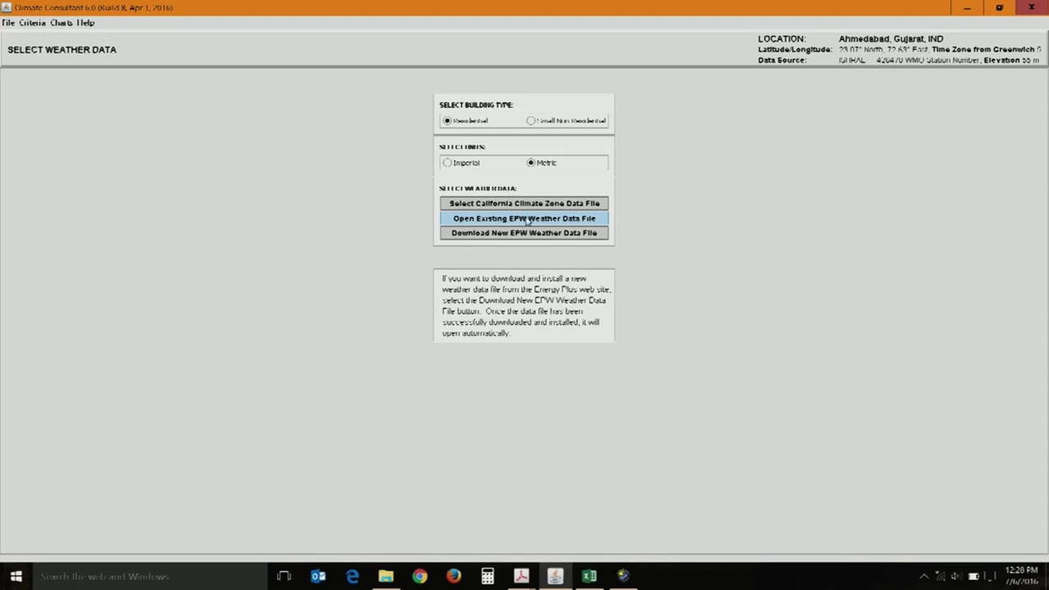
# - Open the existing EPW weather file IND_Jaisalmer.423280_ISHRAE.epw from its Jaisalmer folder in the Weather directory
pyautogui.click(527, 219)
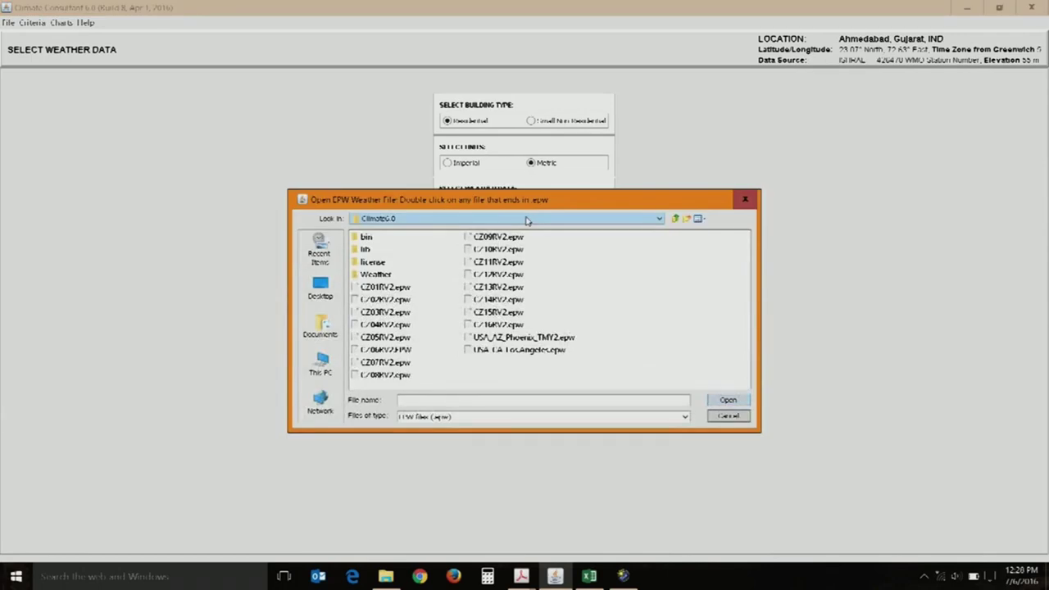
pyautogui.doubleClick(375, 276)
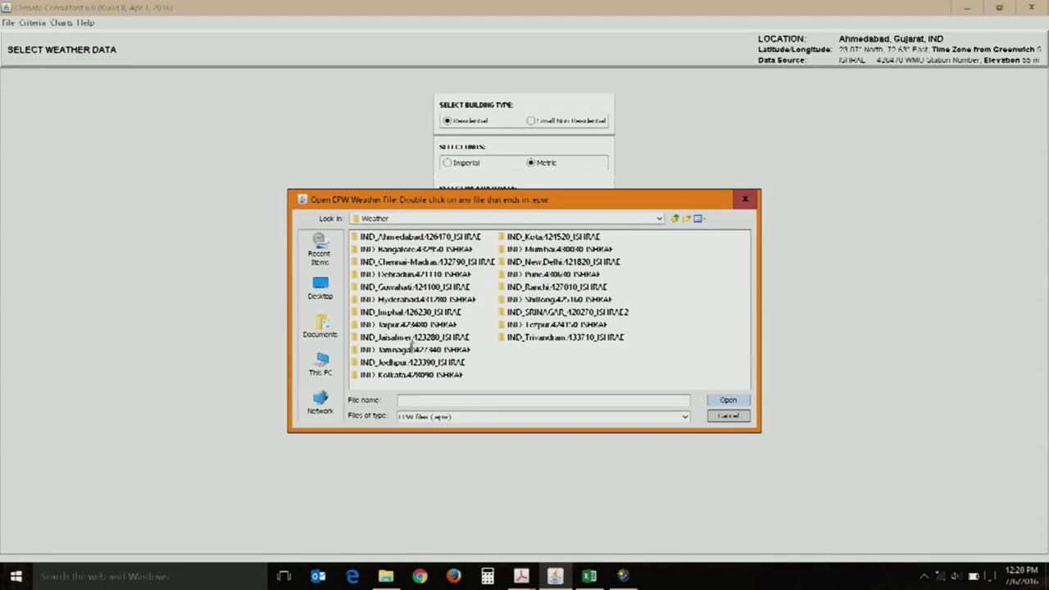
pyautogui.doubleClick(415, 338)
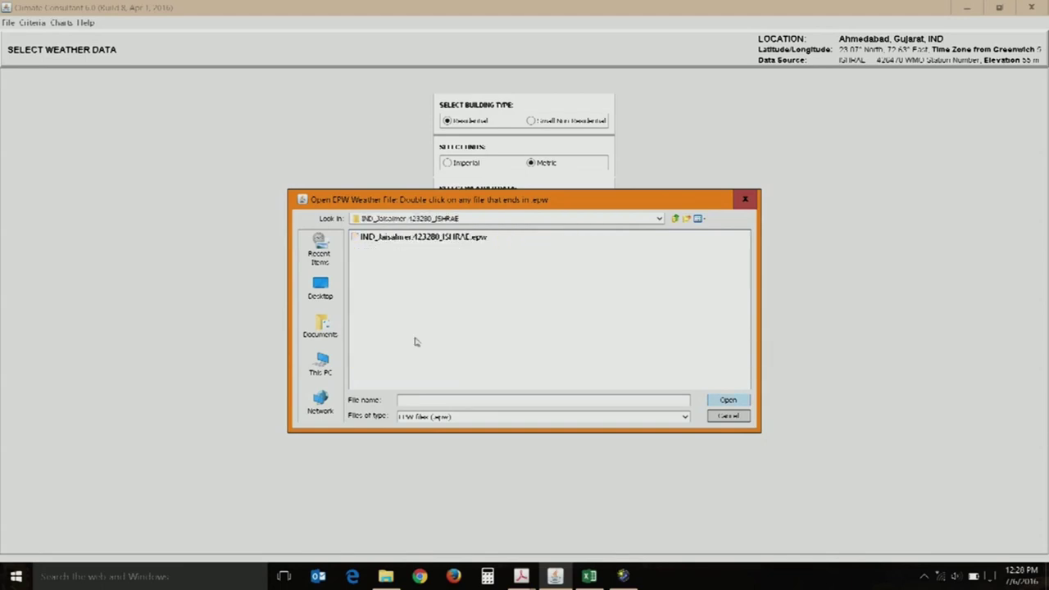
pyautogui.click(401, 241)
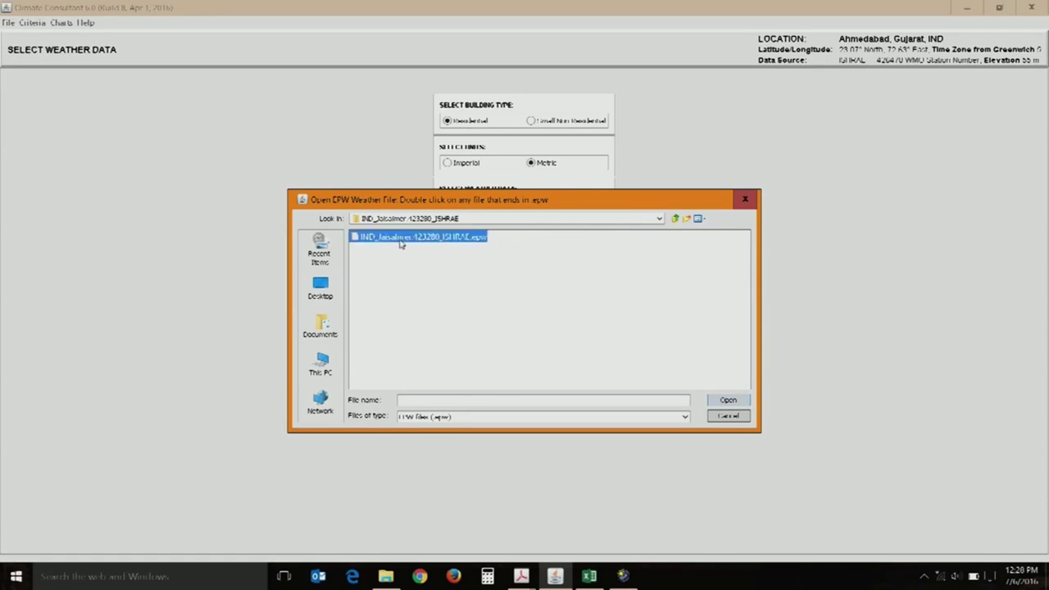
pyautogui.click(720, 400)
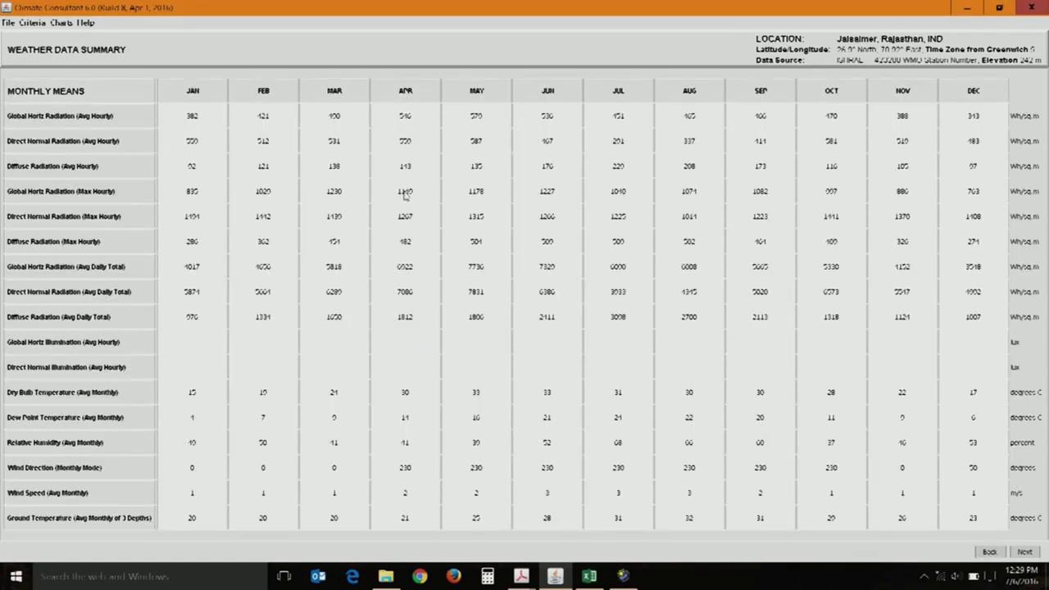
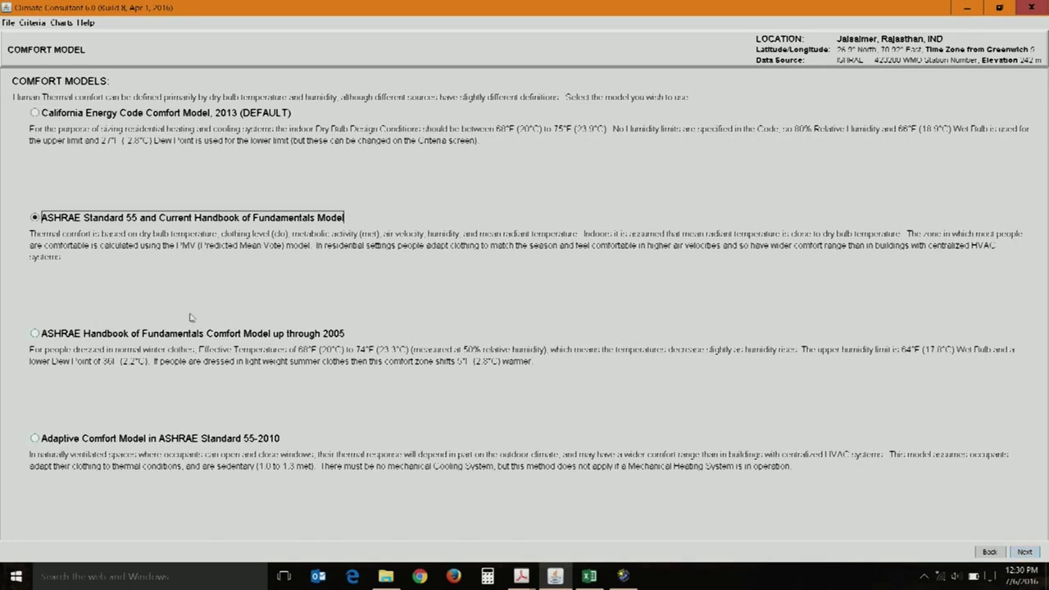
# - Accept the ASHRAE Standard 55 comfort model and set winter indoor clothing to 0.8 and daytime activity level to 1.2 in the criteria
pyautogui.click(1016, 553)
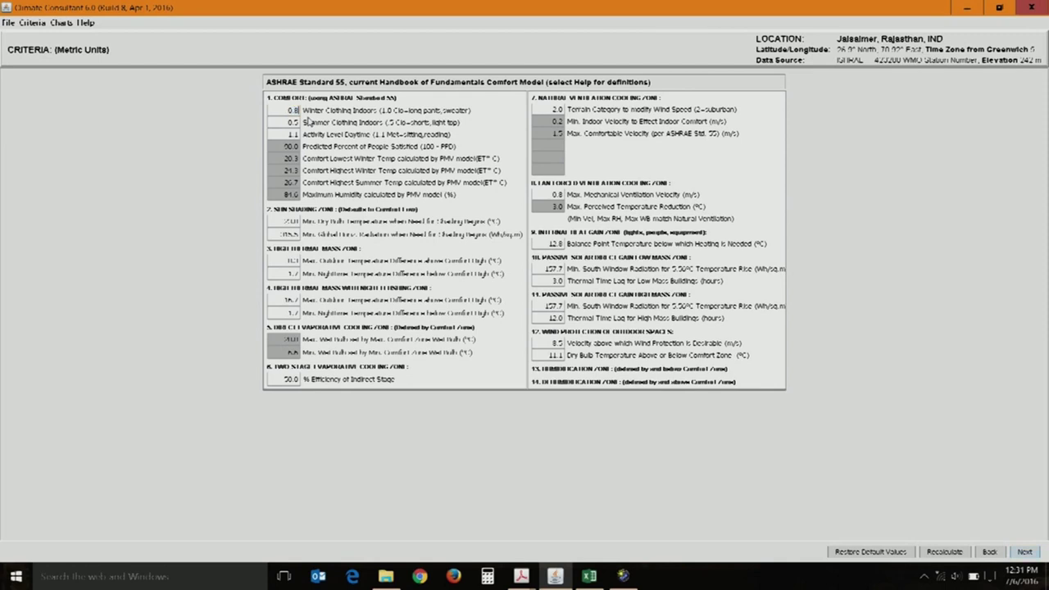
pyautogui.click(290, 122)
pyautogui.press('Return')
pyautogui.doubleClick(295, 110)
pyautogui.write('0.8')
pyautogui.press('Return')
pyautogui.doubleClick(293, 133)
pyautogui.write('1.2')
pyautogui.press('Return')
# - Fit the Temperature Range chart to its data and compare the design high options, finishing on 1% of hours above
pyautogui.click(1023, 552)
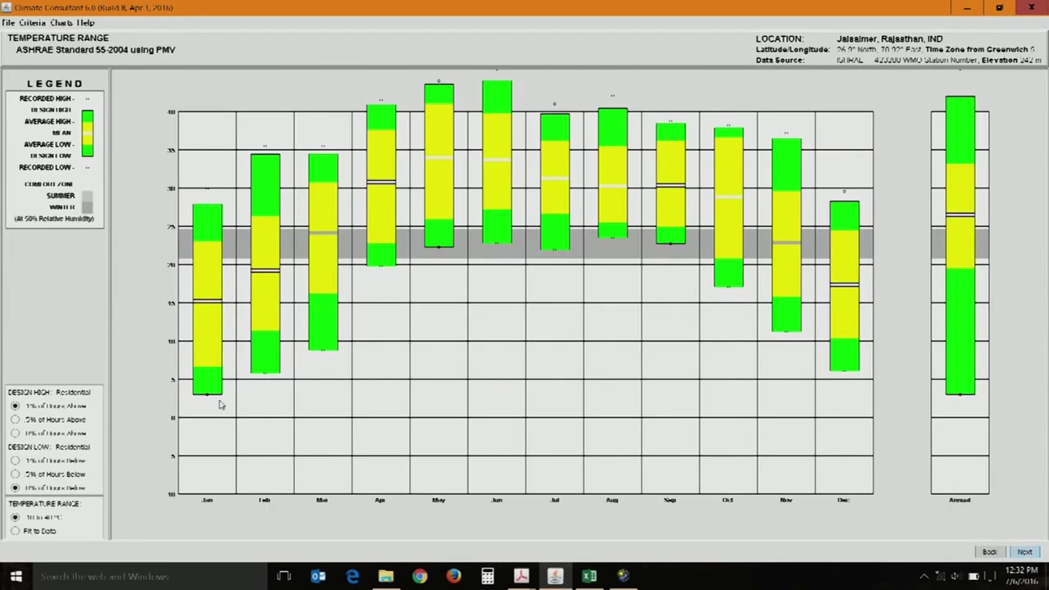
pyautogui.click(40, 531)
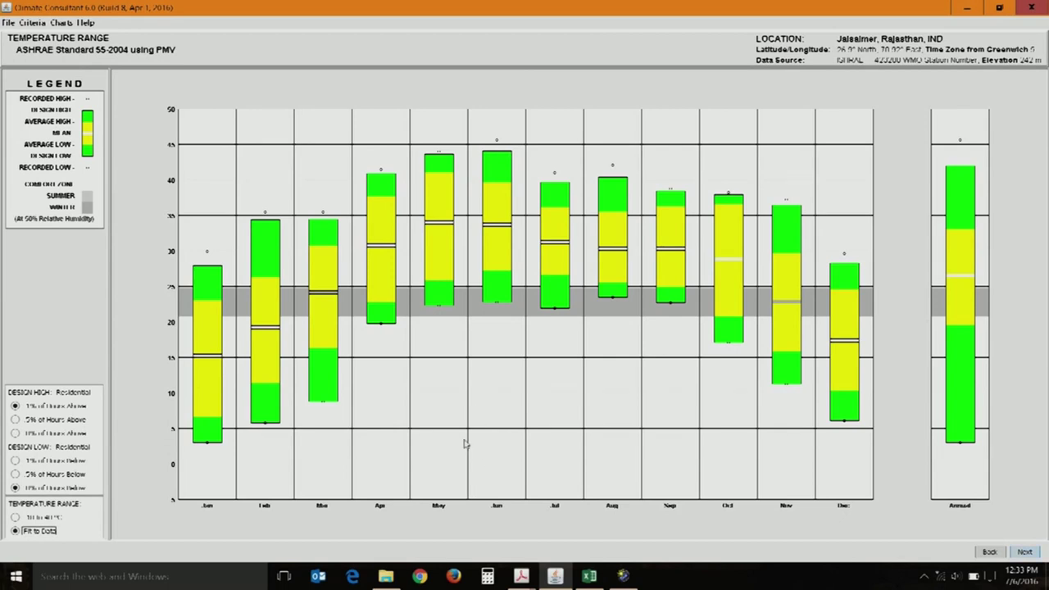
pyautogui.click(45, 420)
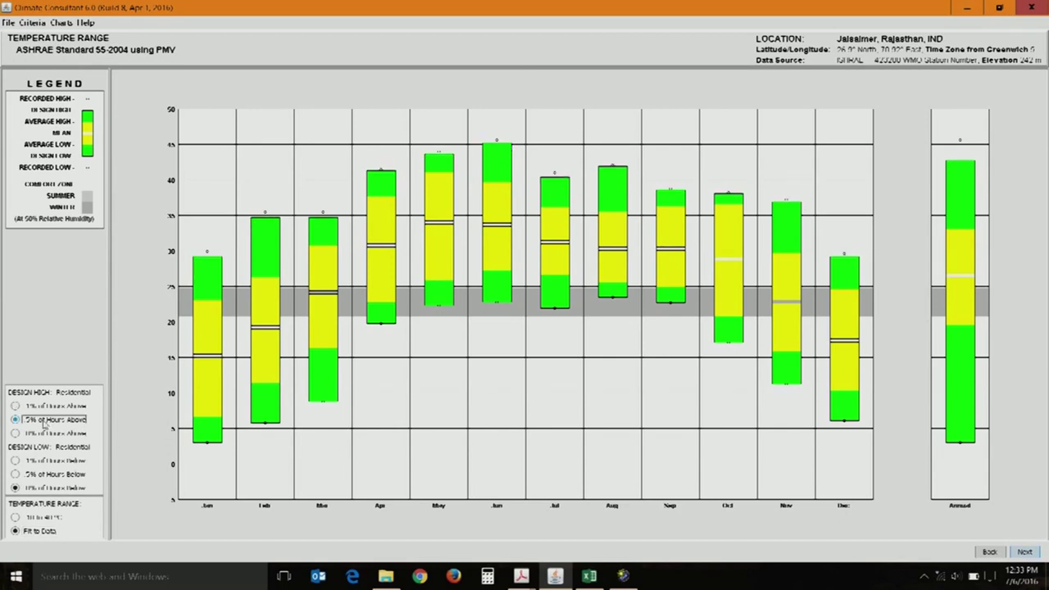
pyautogui.click(46, 435)
pyautogui.click(57, 407)
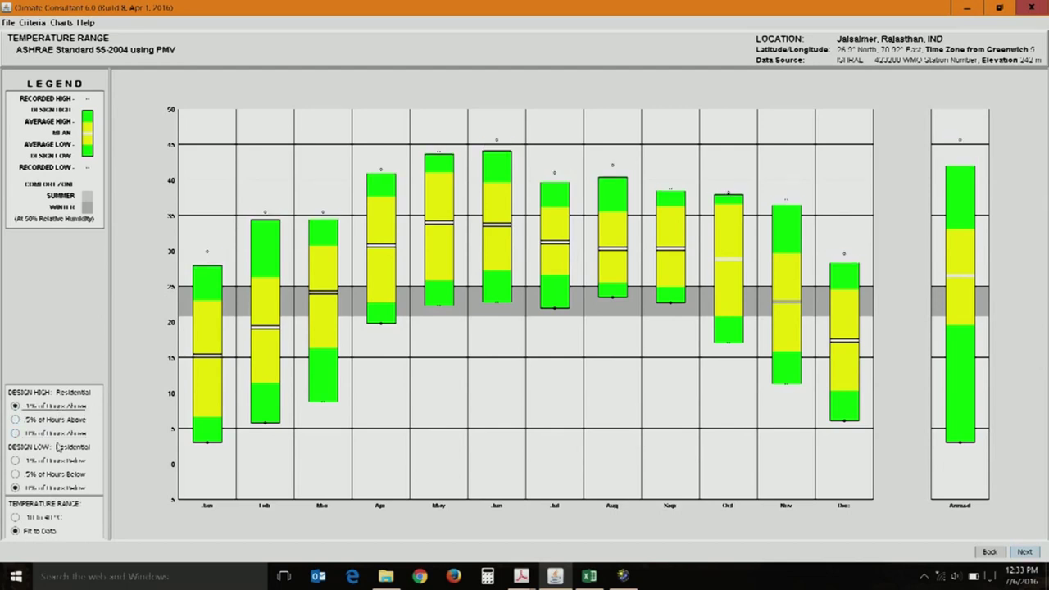
# - Compare the 1% and 0% design low options on the Temperature Range chart, finishing on 1% of hours below
pyautogui.click(61, 463)
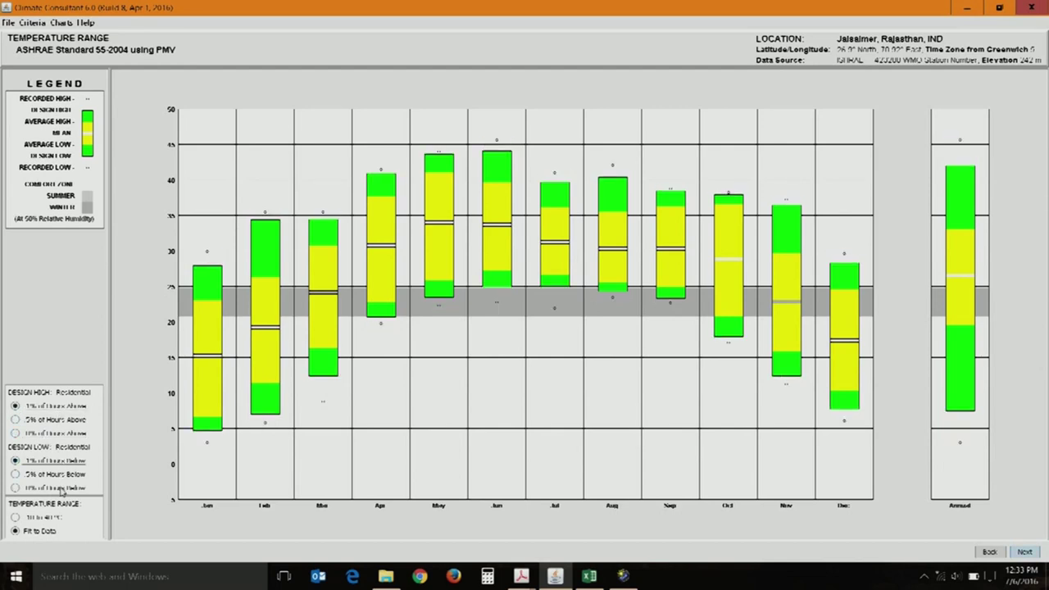
pyautogui.click(59, 489)
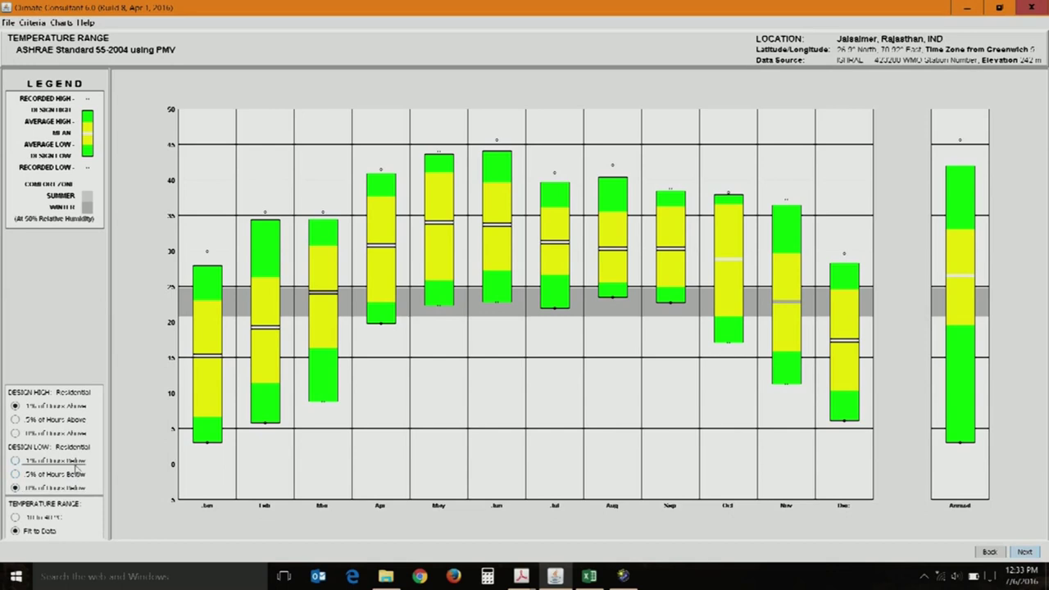
pyautogui.click(74, 463)
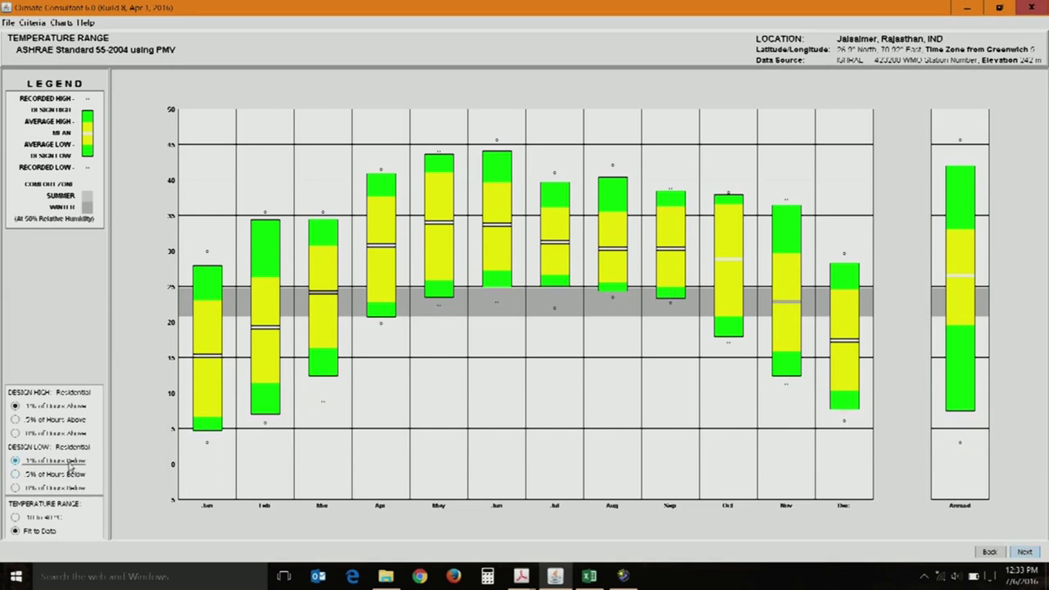
# - Advance past the monthly diurnal averages to the Radiation Range chart and replot it with a surface tilt of 90 degrees
pyautogui.click(1025, 551)
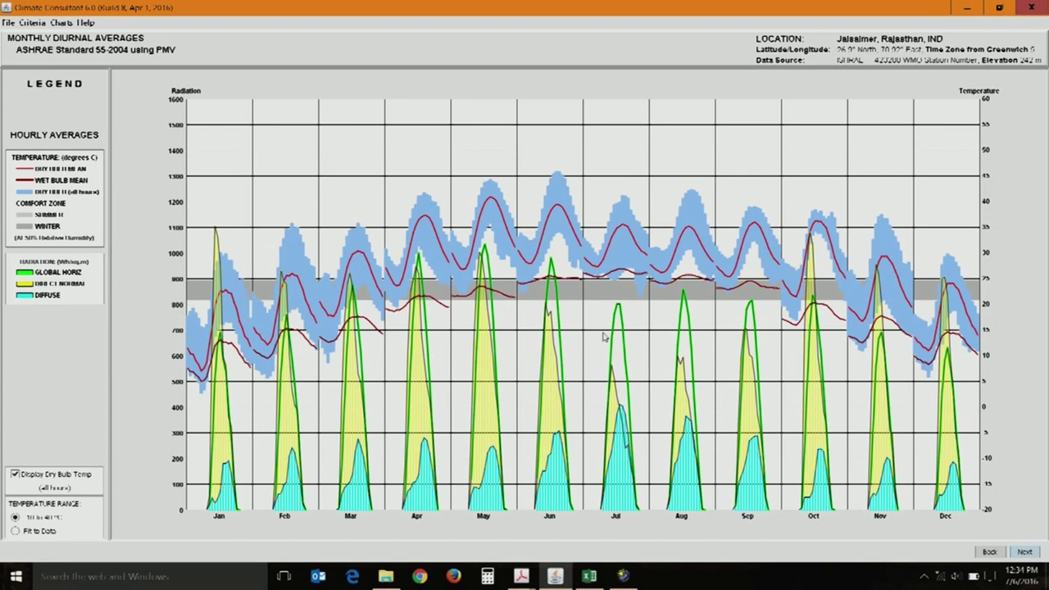
pyautogui.click(1022, 553)
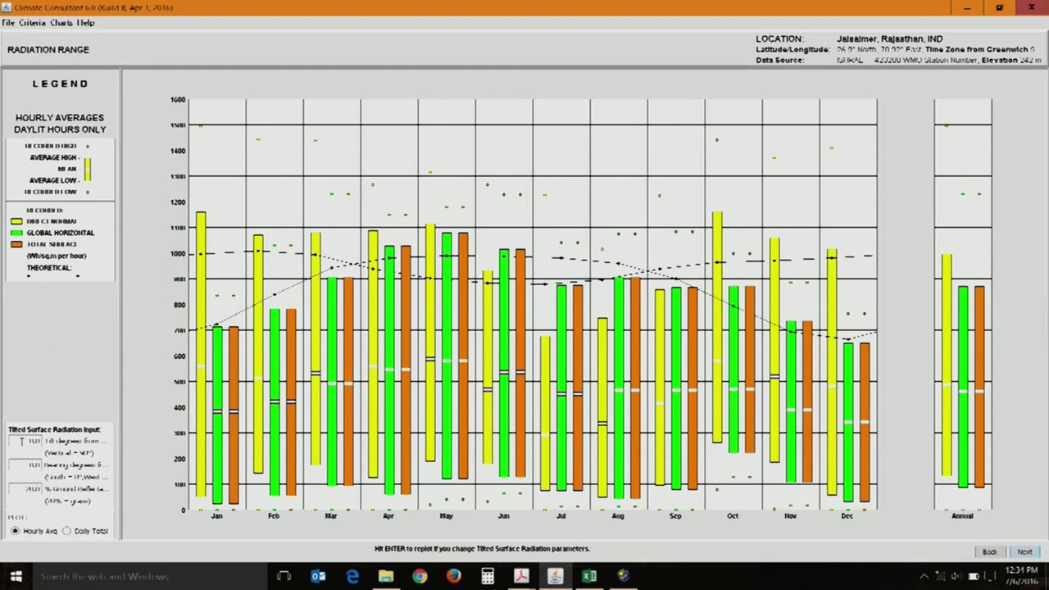
pyautogui.moveTo(31, 441); pyautogui.dragTo(55, 442)
pyautogui.press('Return')
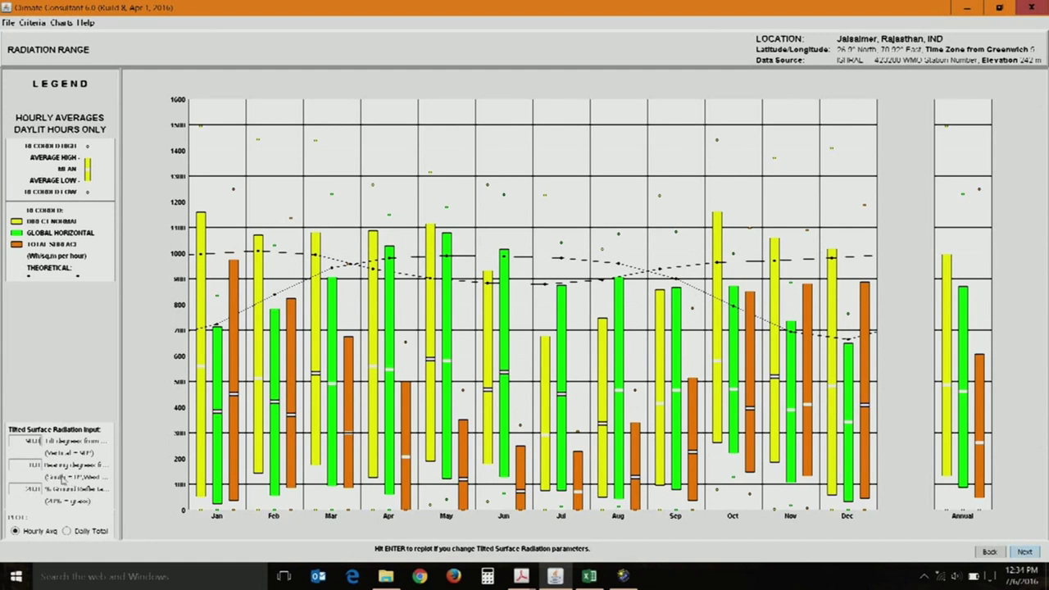
# - Replot the tilted surface radiation with a bearing of 180 degrees
pyautogui.doubleClick(29, 464)
pyautogui.write('10')
pyautogui.press('Return')
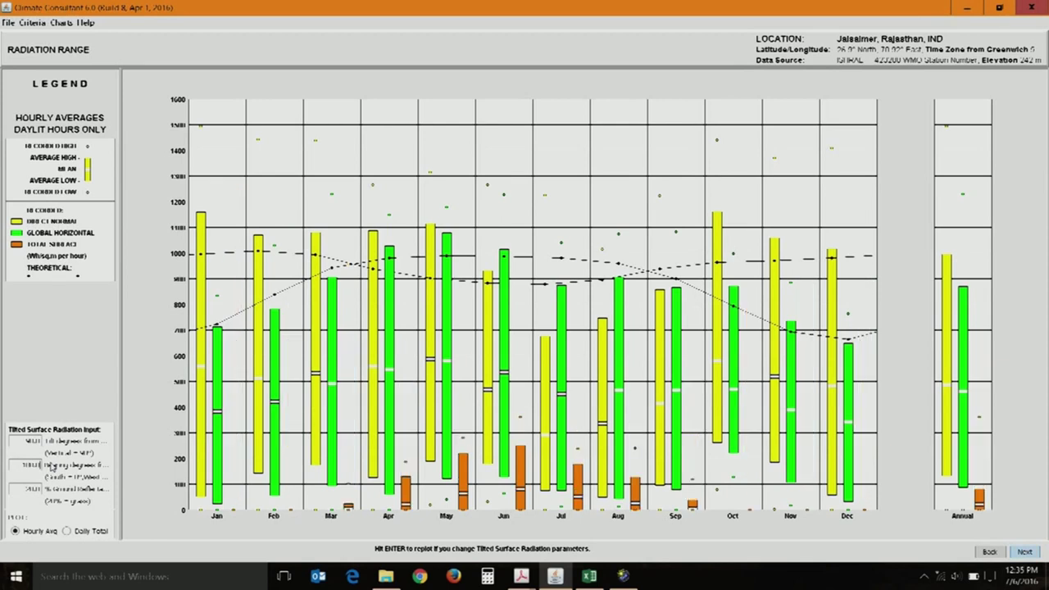
# - Set the tilted surface bearing to 90 degrees and compare the Daily Total plot with the Hourly Avg plot
pyautogui.moveTo(23, 464); pyautogui.dragTo(43, 465)
pyautogui.write('4')
pyautogui.press('Return')
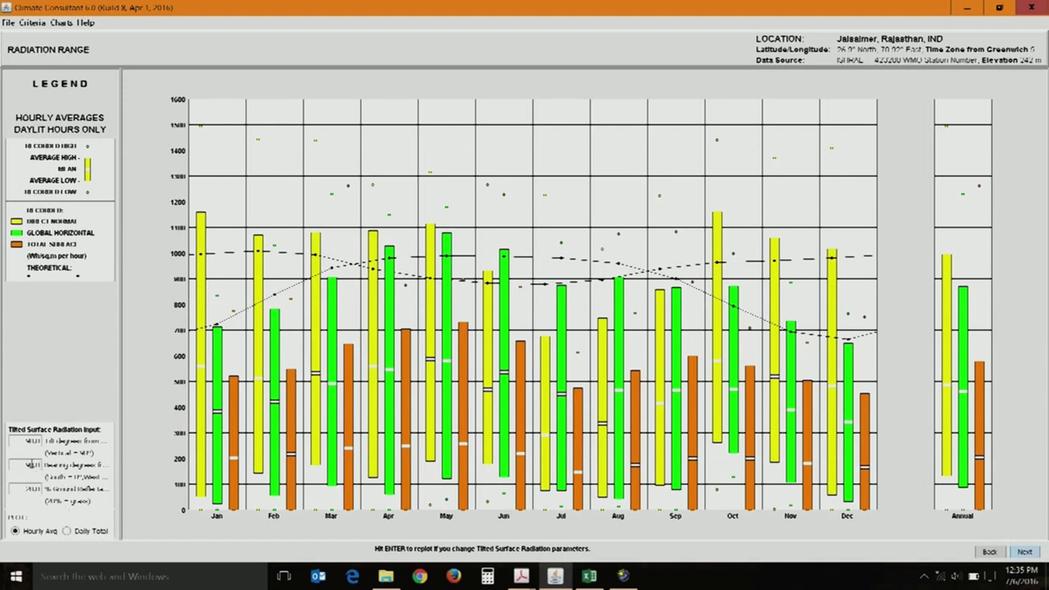
pyautogui.click(66, 531)
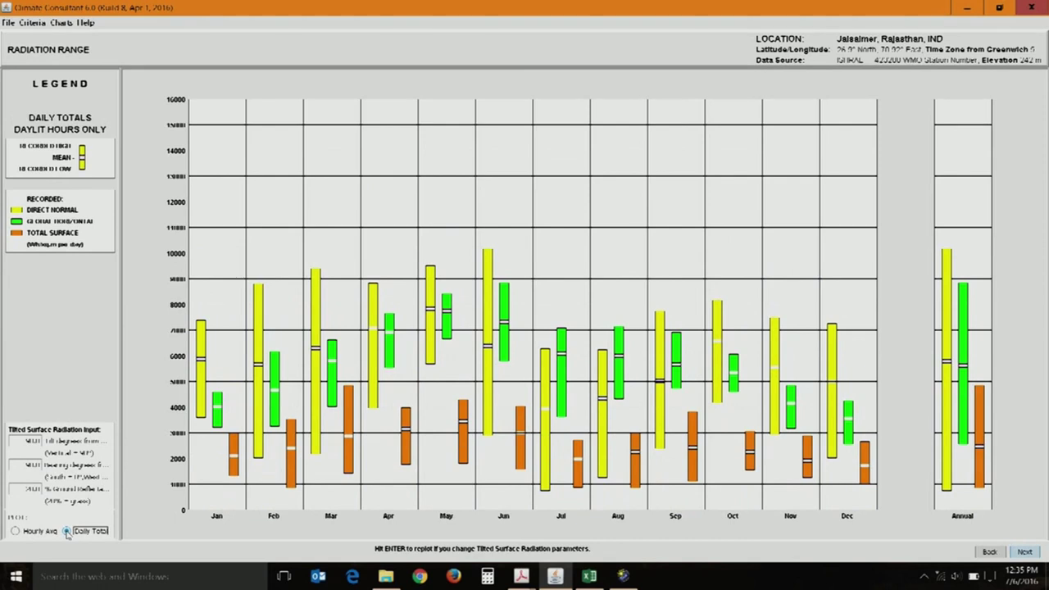
pyautogui.click(15, 531)
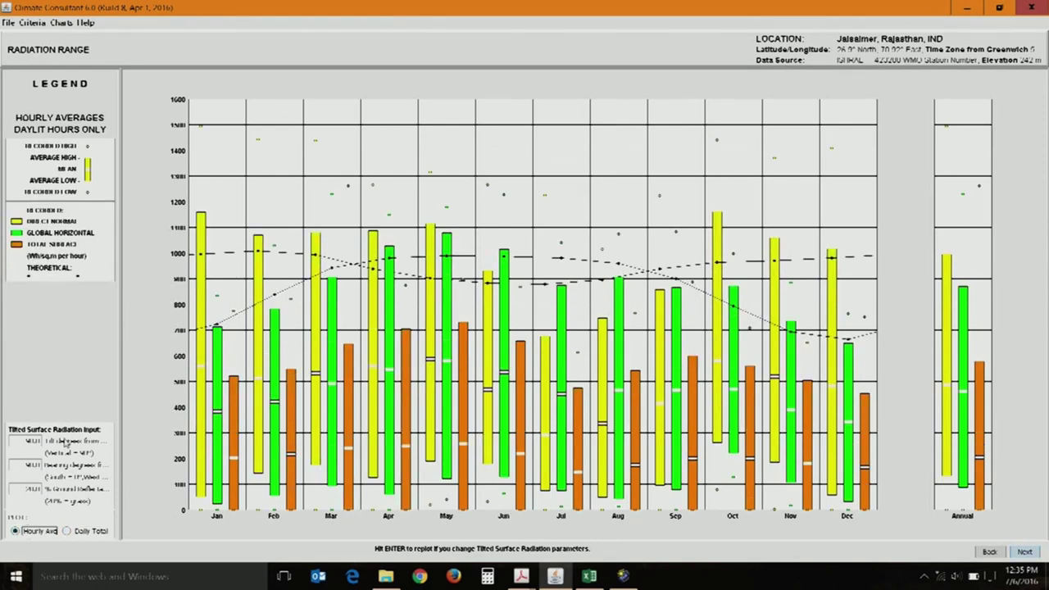
# - Page through the illumination, wind velocity, ground temperature, and dry bulb by dew point charts
pyautogui.click(1024, 553)
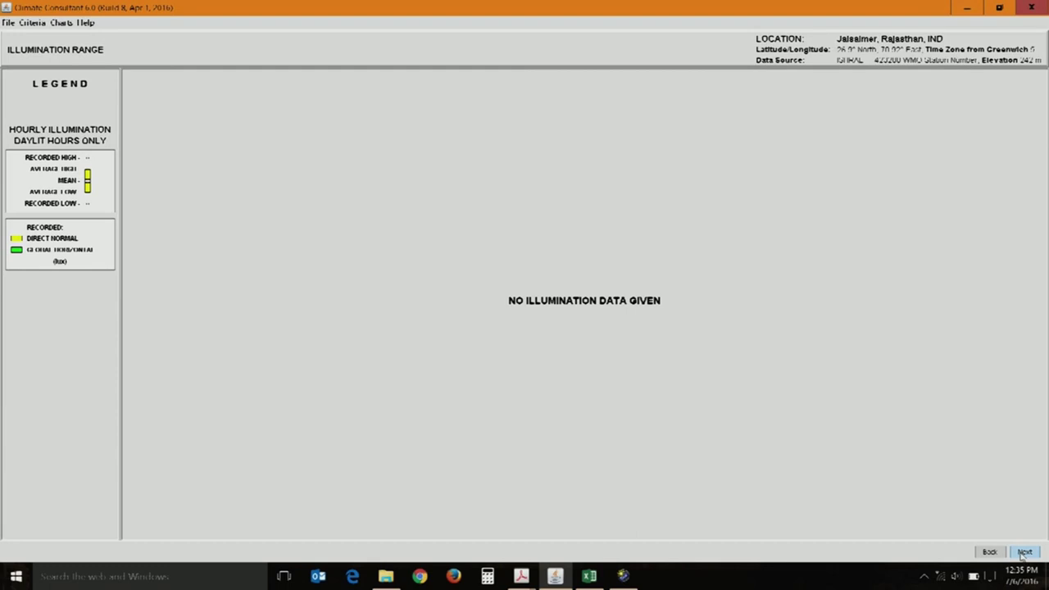
pyautogui.click(1024, 553)
pyautogui.click(1024, 552)
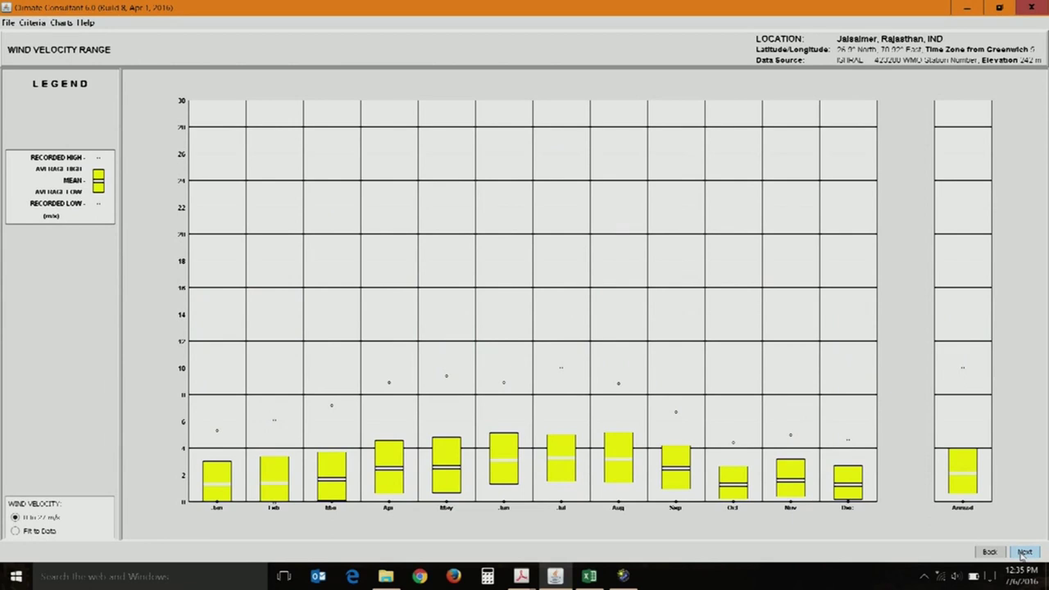
pyautogui.click(1023, 552)
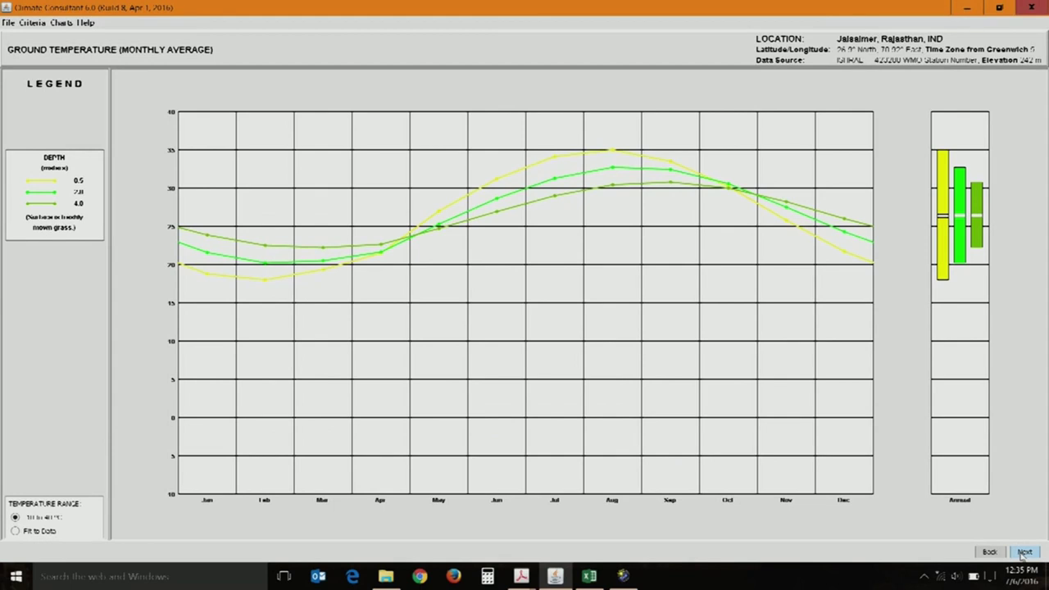
pyautogui.click(1024, 553)
pyautogui.click(1024, 552)
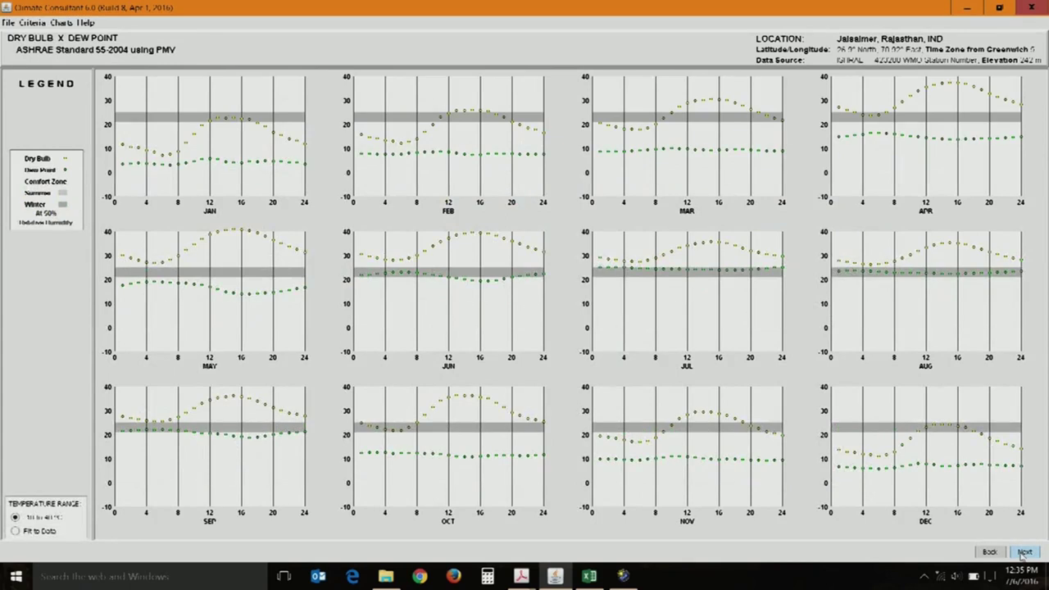
# - Advance to the Sun Shading Chart, display its grid and shading calculator, and dismiss the window sunshade instructions
pyautogui.click(1024, 552)
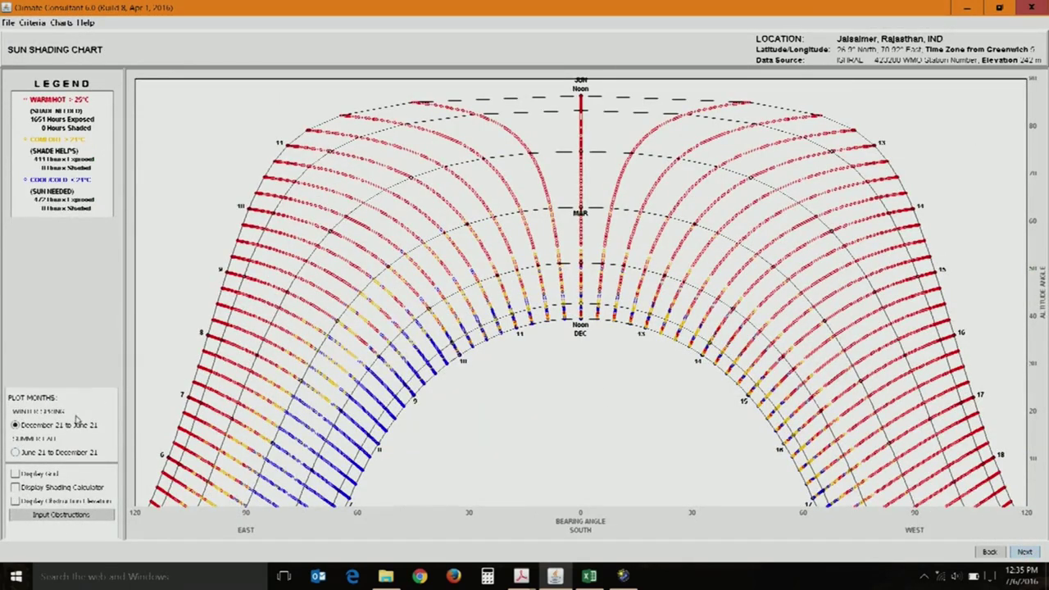
pyautogui.click(49, 474)
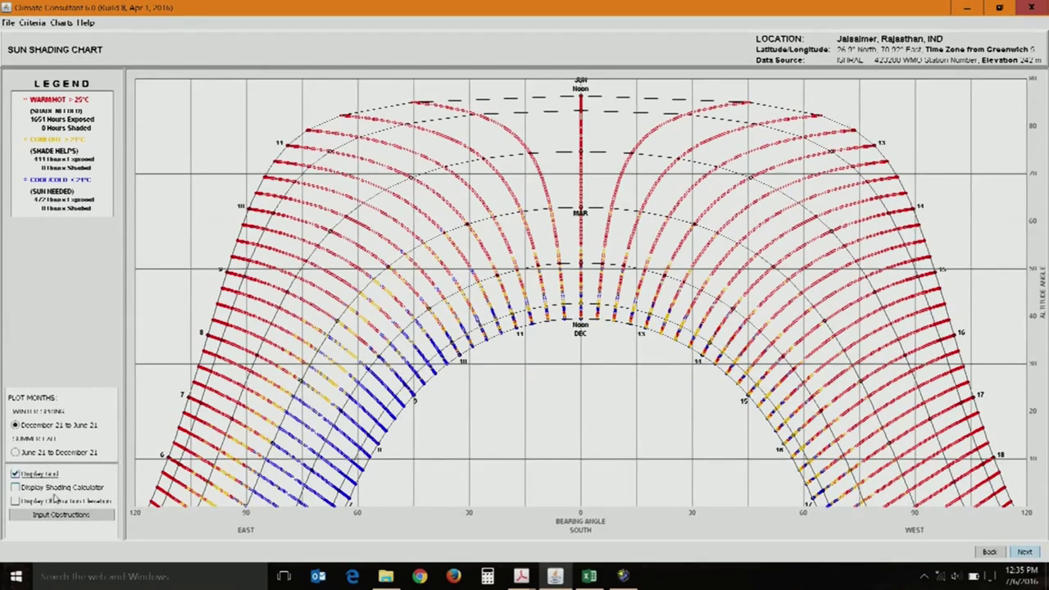
pyautogui.click(64, 489)
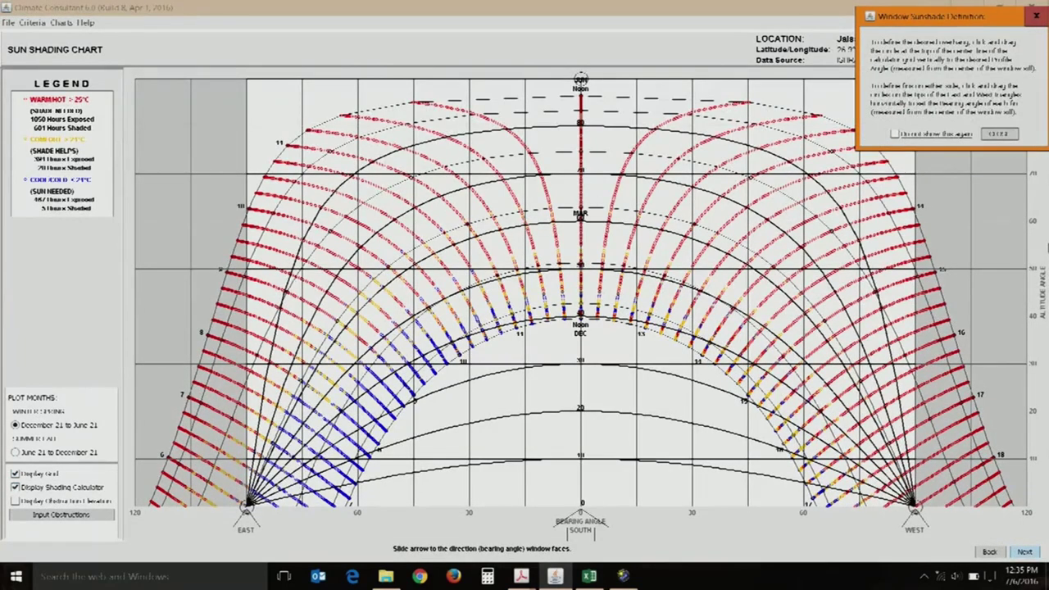
pyautogui.click(1013, 136)
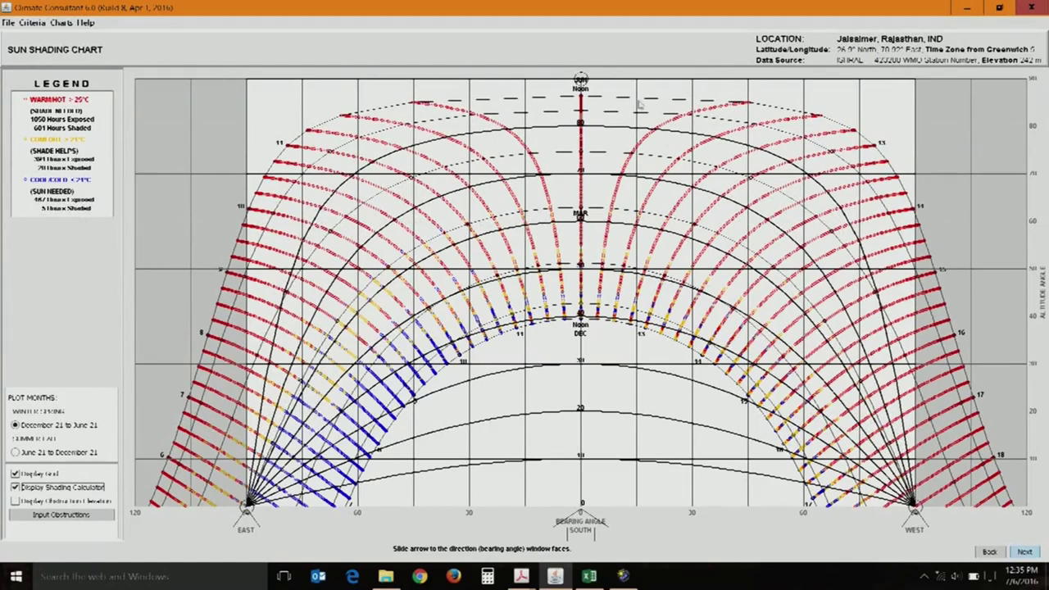
# - Slightly adjust the shading calculator's overhang and east fin handles, and view the shading obstruction inputs without entering any obstruction
pyautogui.moveTo(580, 80)
pyautogui.mouseDown()
pyautogui.moveTo(583, 105)
pyautogui.moveTo(582, 79)
pyautogui.mouseUp()
pyautogui.moveTo(246, 507)
pyautogui.mouseDown()
pyautogui.moveTo(340, 509)
pyautogui.moveTo(246, 508)
pyautogui.mouseUp()
pyautogui.click(75, 517)
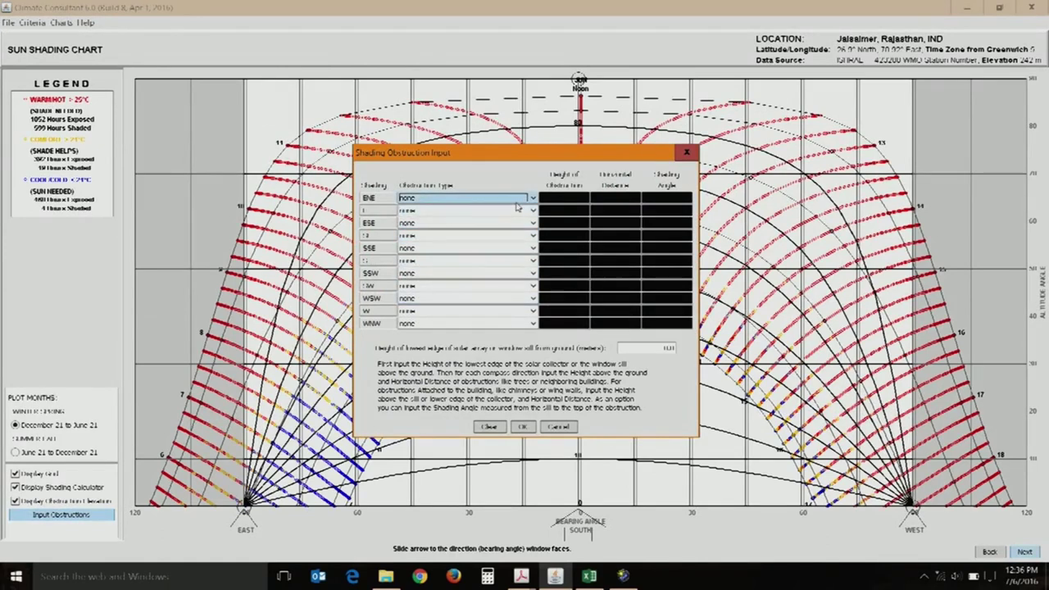
pyautogui.click(557, 427)
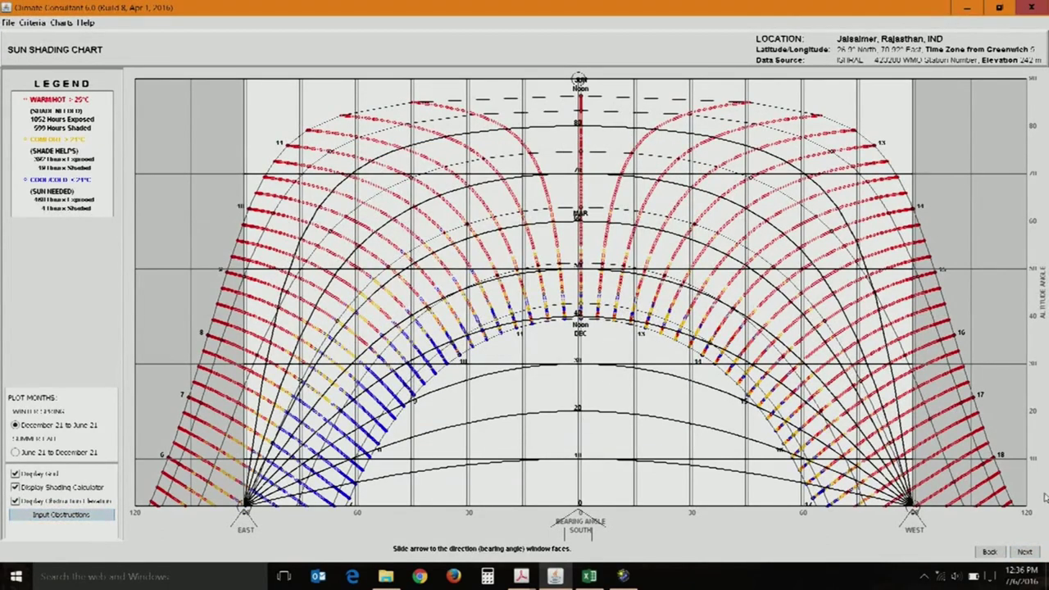
# - Advance to the Sun Chart and try raising the gnomon height before lowering it overall
pyautogui.click(1019, 551)
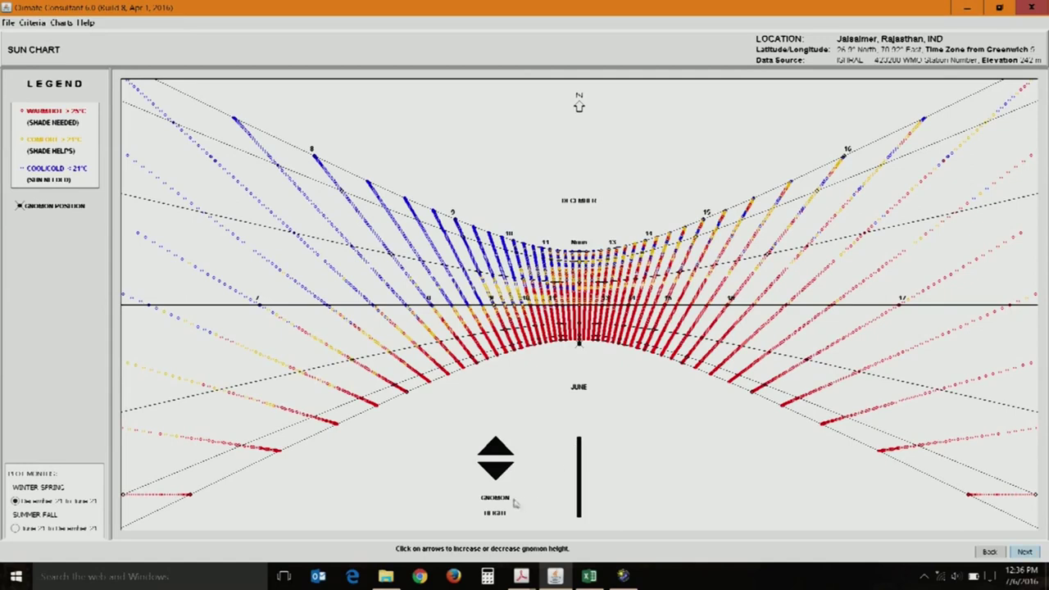
pyautogui.click(498, 453)
pyautogui.click(498, 469)
pyautogui.click(497, 469)
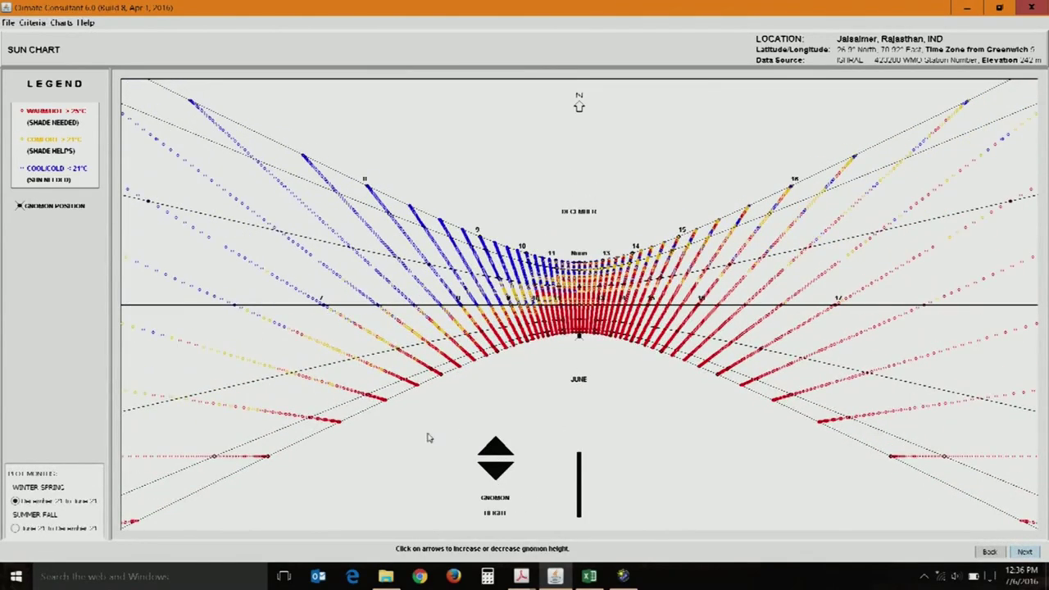
# - Advance past the dry bulb temperature Timetable Plot to the 3D Charts
pyautogui.click(1024, 552)
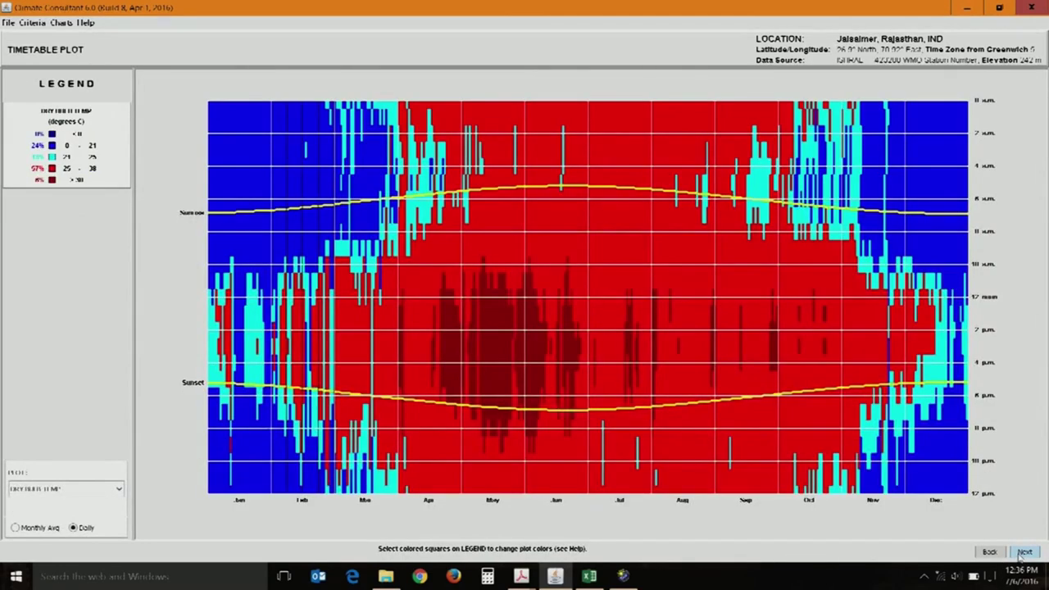
pyautogui.click(1025, 552)
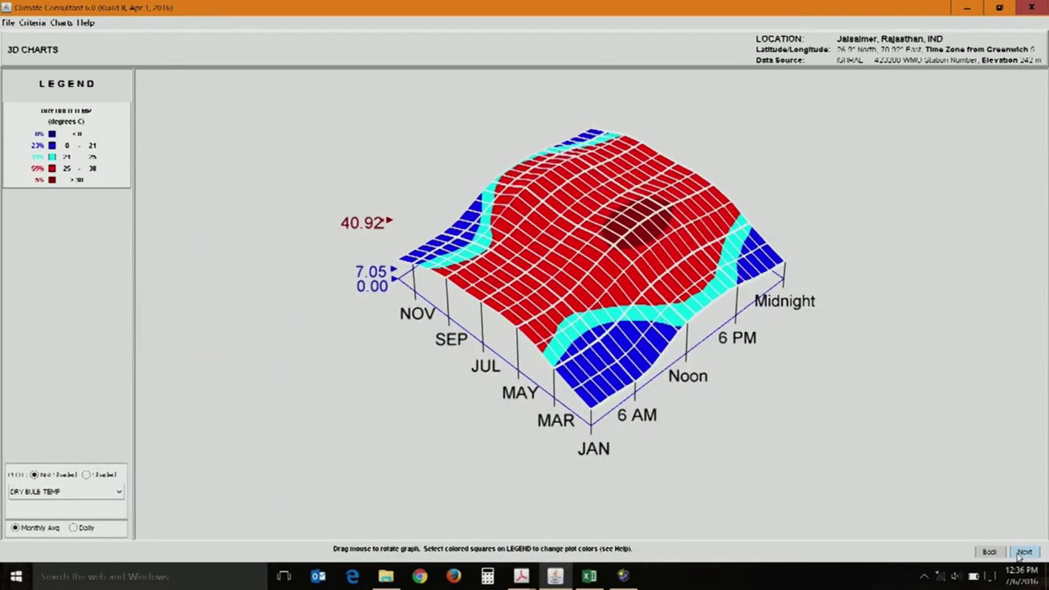
# - View direct normal radiation on the 3D chart, restore dry bulb temperature, and compare its daily plot with the monthly average
pyautogui.click(96, 496)
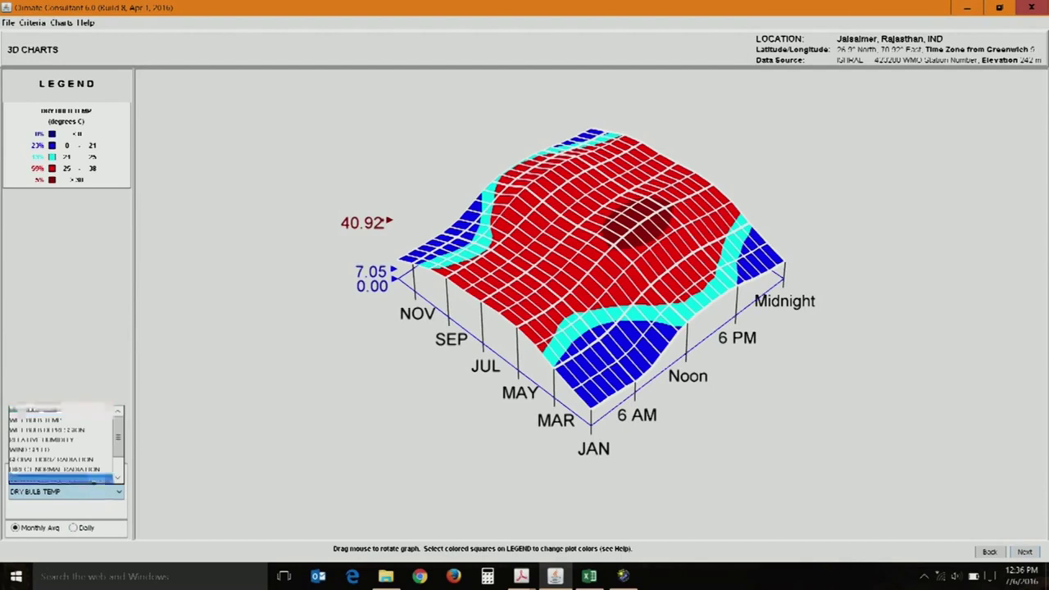
pyautogui.click(98, 471)
pyautogui.click(101, 492)
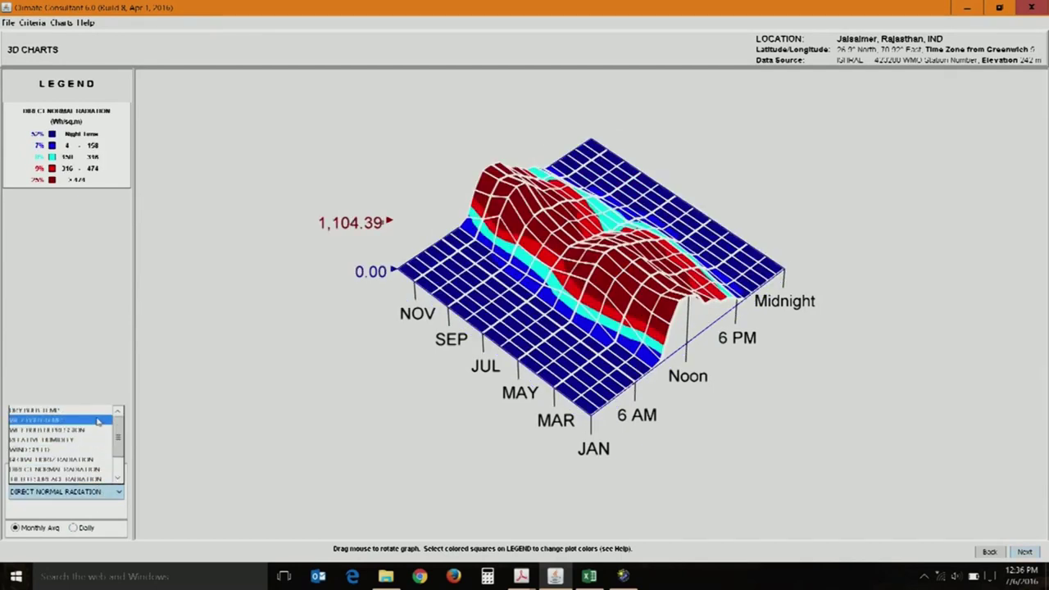
pyautogui.click(92, 441)
pyautogui.click(86, 528)
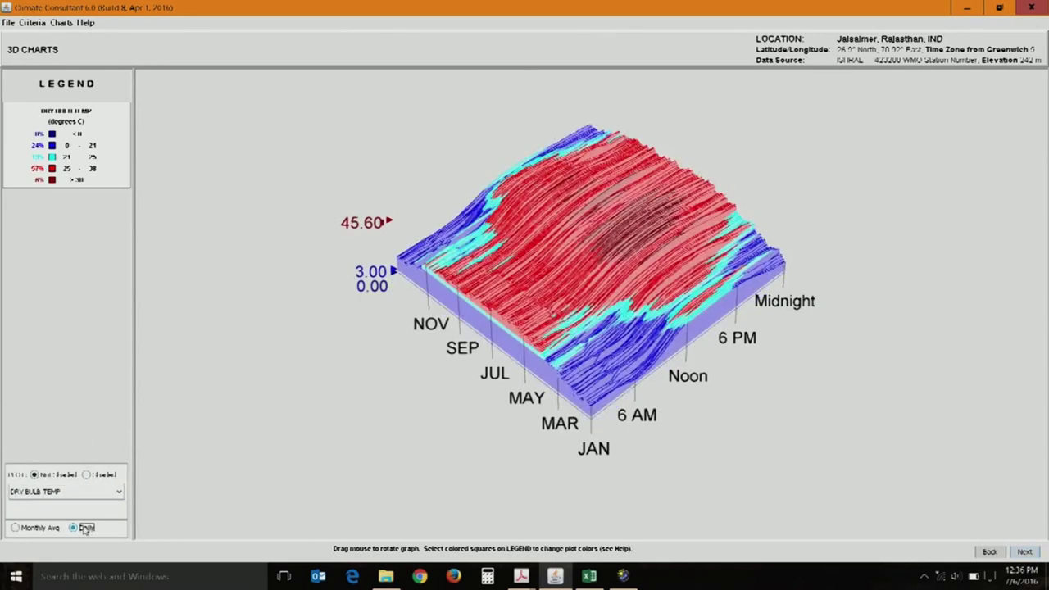
pyautogui.click(48, 530)
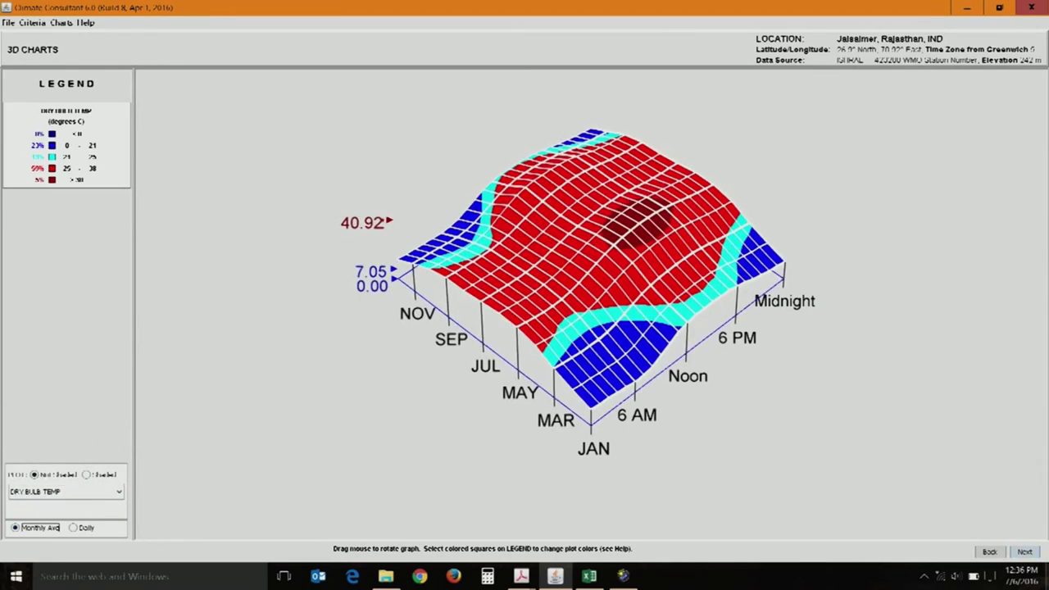
# - Advance to the Psychrometric Chart and view its daily min/max plot before restoring the hourly Comfort Indoors plot
pyautogui.click(1025, 553)
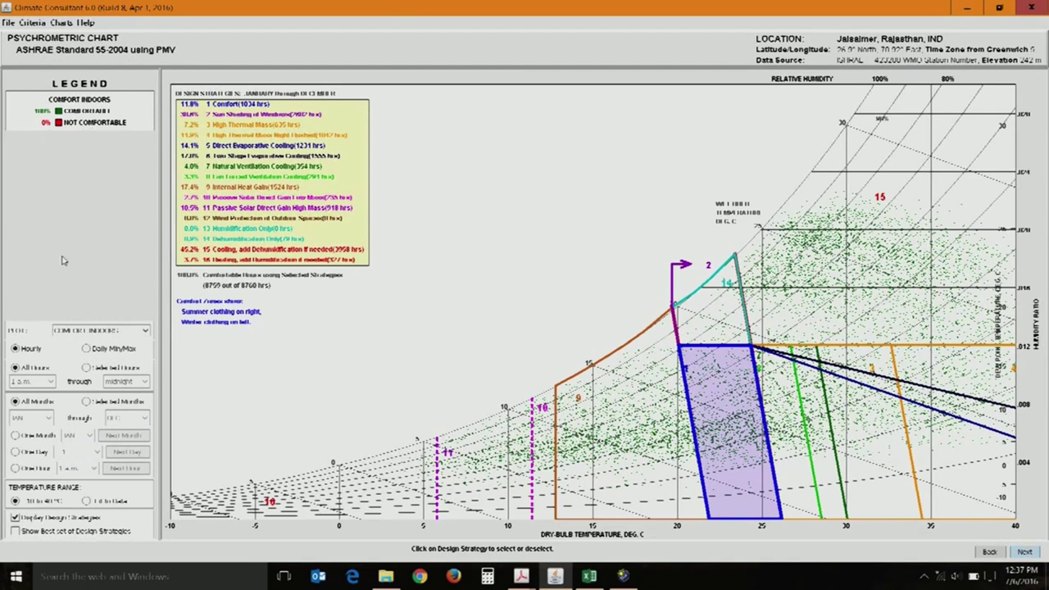
pyautogui.click(102, 331)
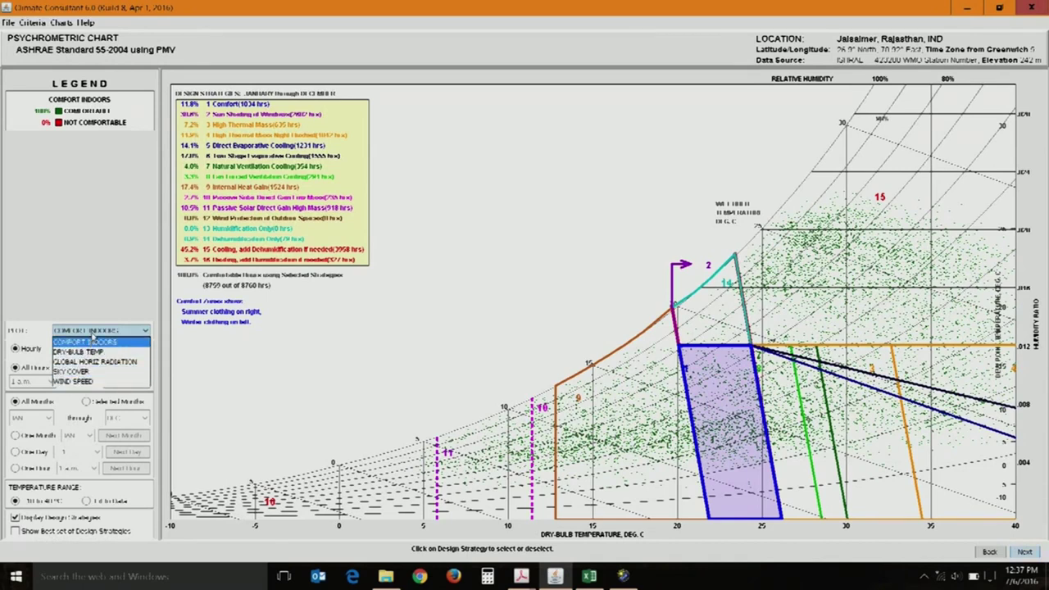
pyautogui.click(93, 339)
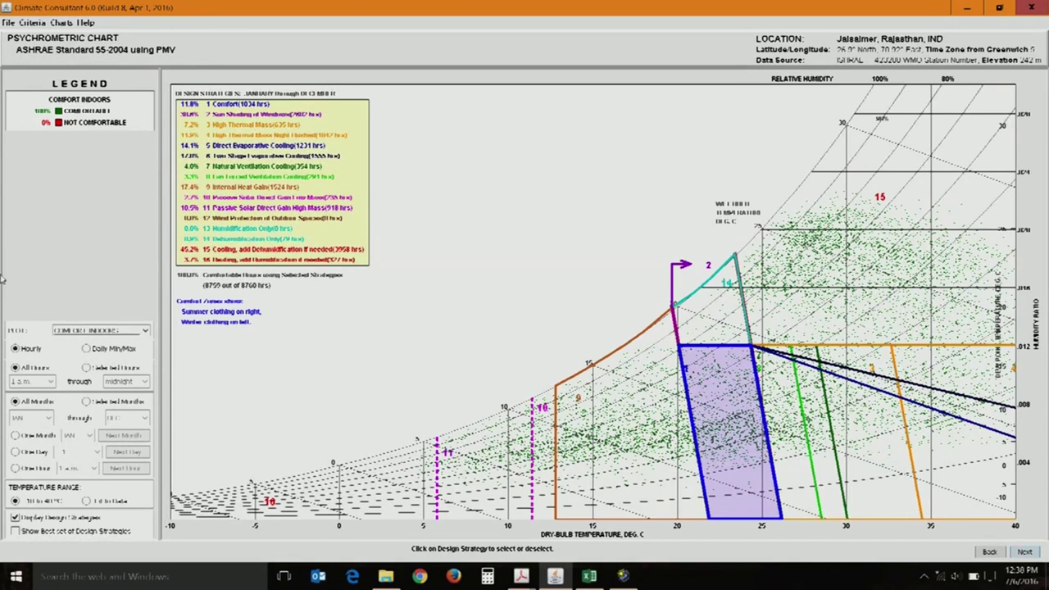
pyautogui.click(87, 349)
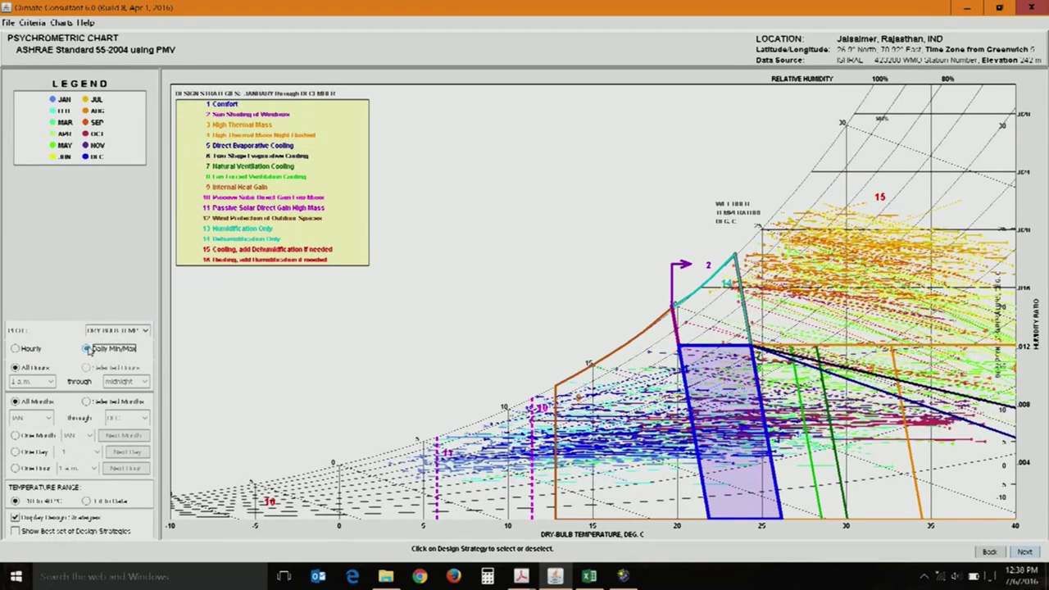
pyautogui.click(33, 351)
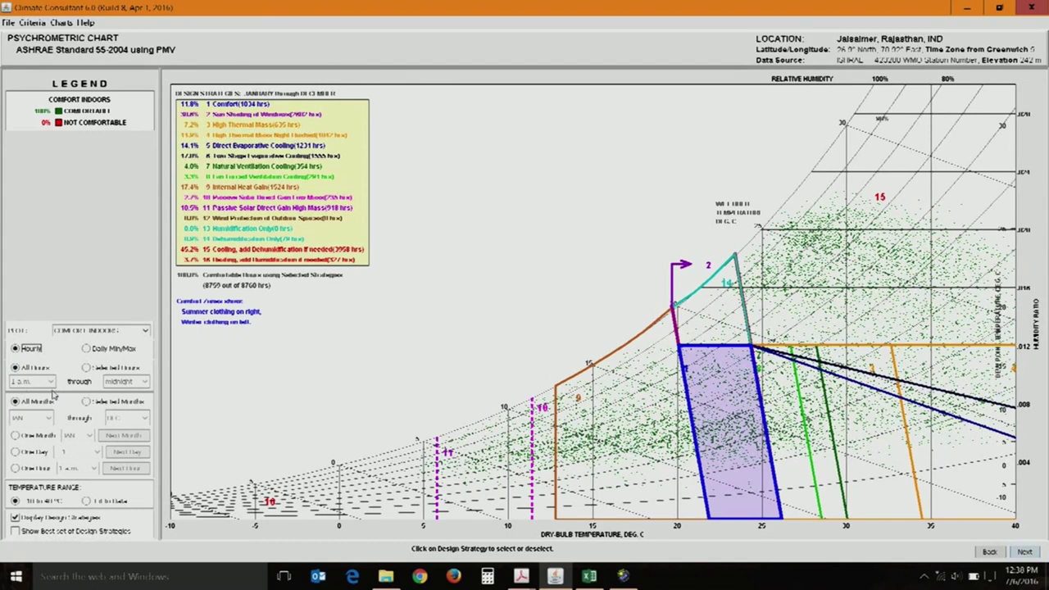
# - View the psychrometric data for only 8 a.m. through 6 p.m., and restore all hours
pyautogui.click(87, 367)
pyautogui.click(50, 382)
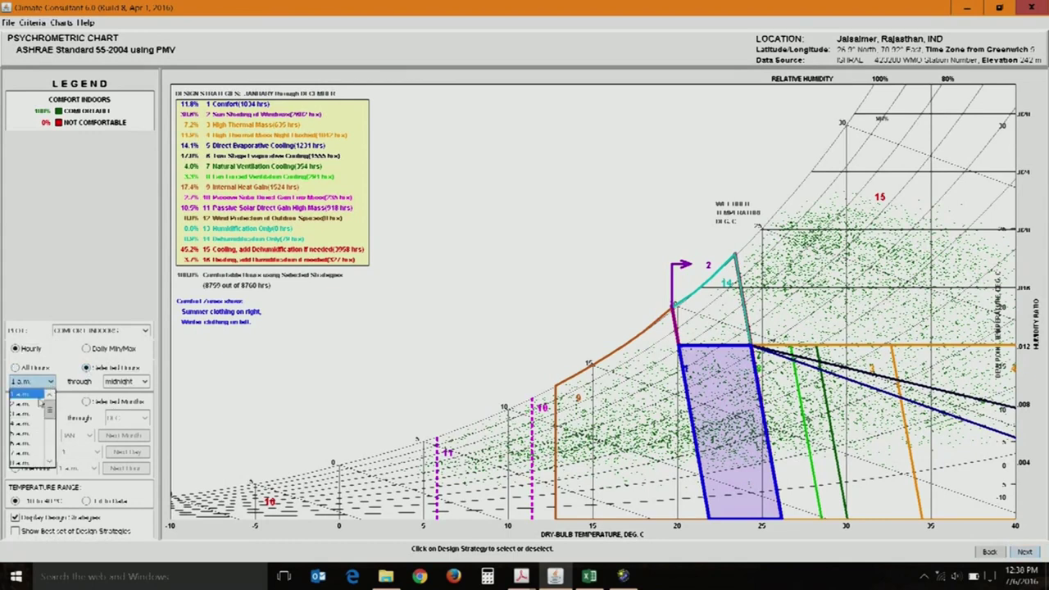
pyautogui.click(21, 464)
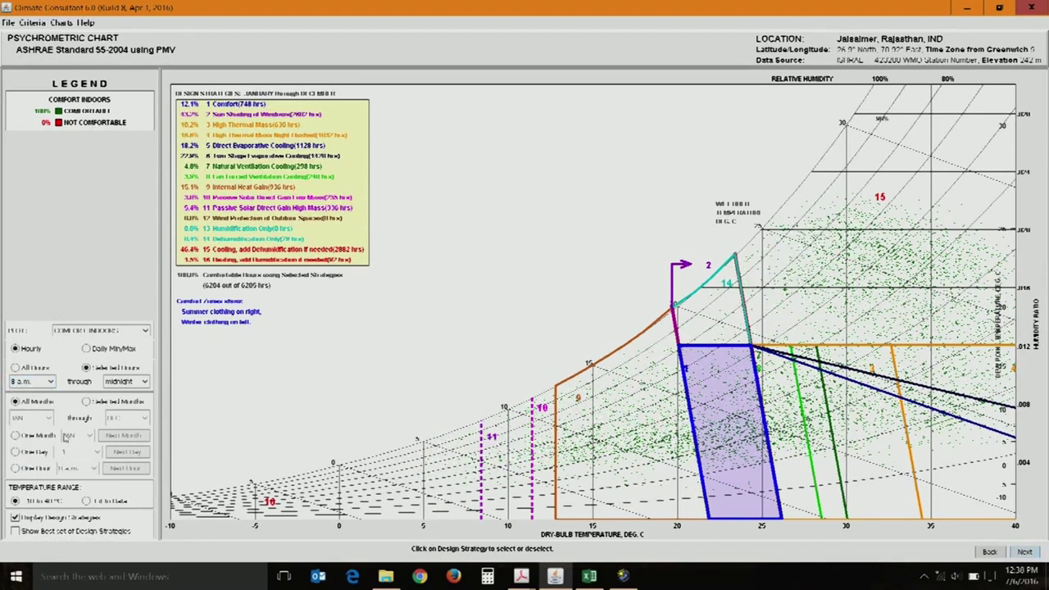
pyautogui.click(126, 382)
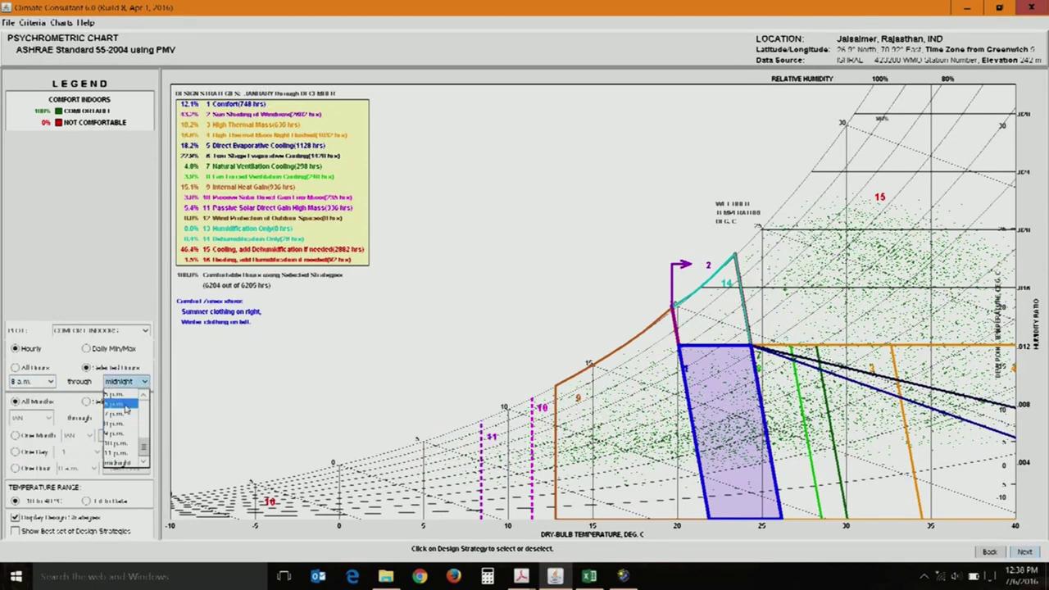
pyautogui.click(124, 412)
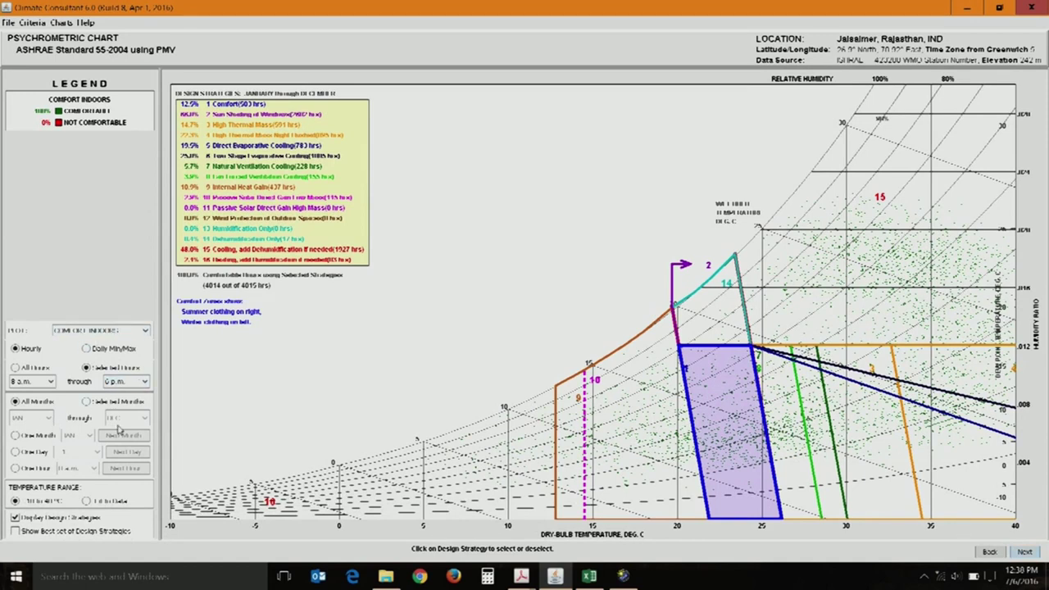
pyautogui.click(46, 383)
pyautogui.click(37, 369)
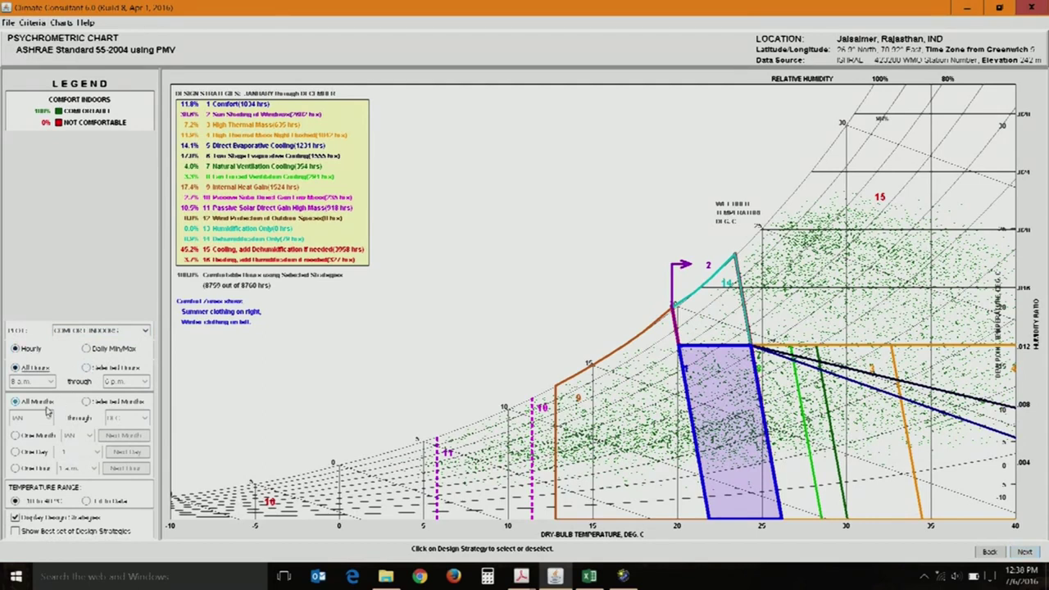
# - View the psychrometric data for January only using the selected months range, and restore all months
pyautogui.click(85, 402)
pyautogui.click(47, 418)
pyautogui.click(62, 418)
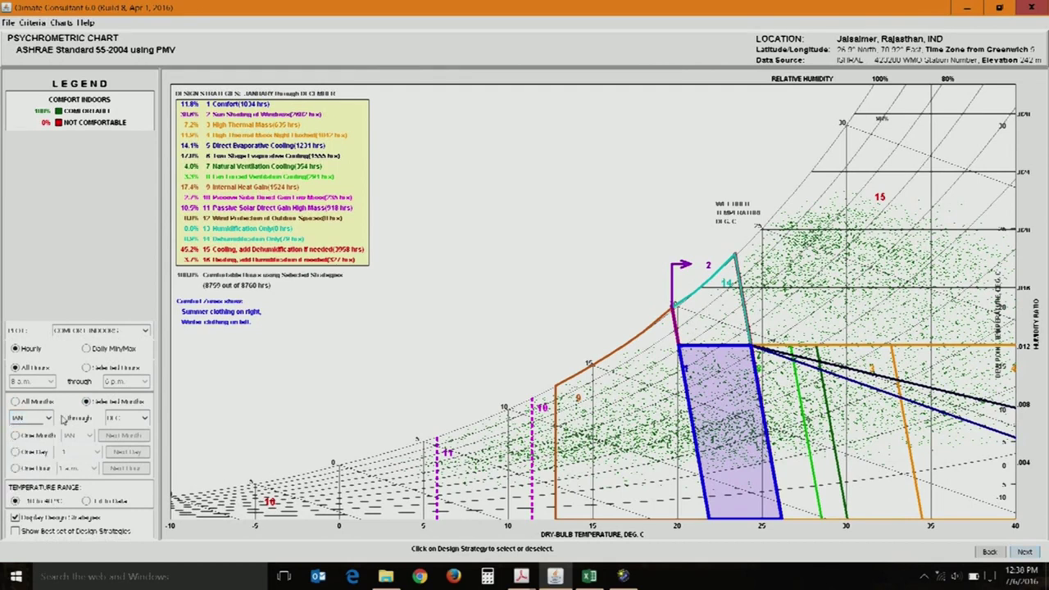
pyautogui.click(115, 419)
pyautogui.click(128, 433)
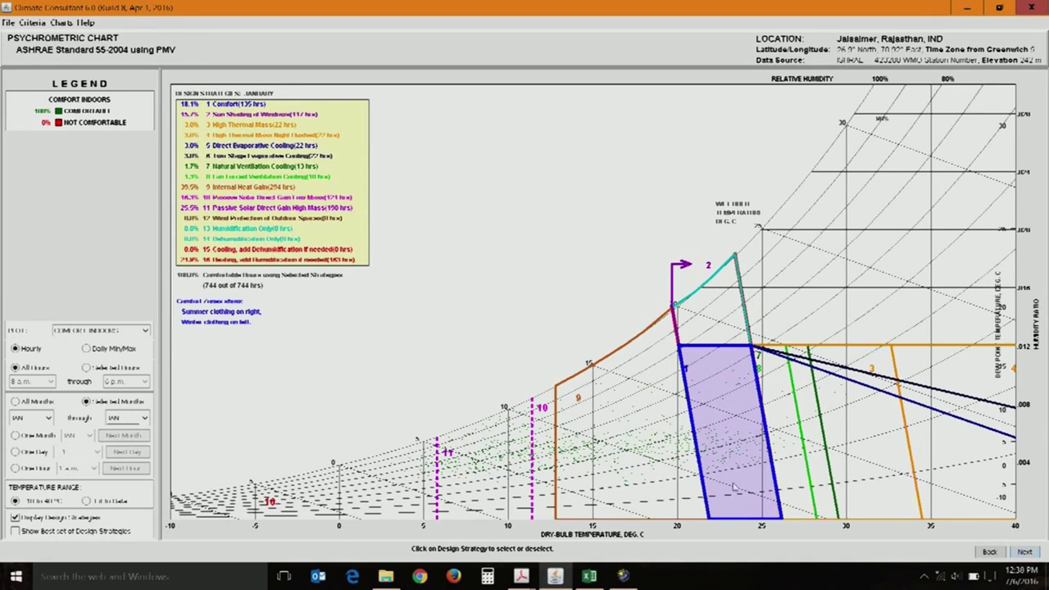
pyautogui.click(46, 404)
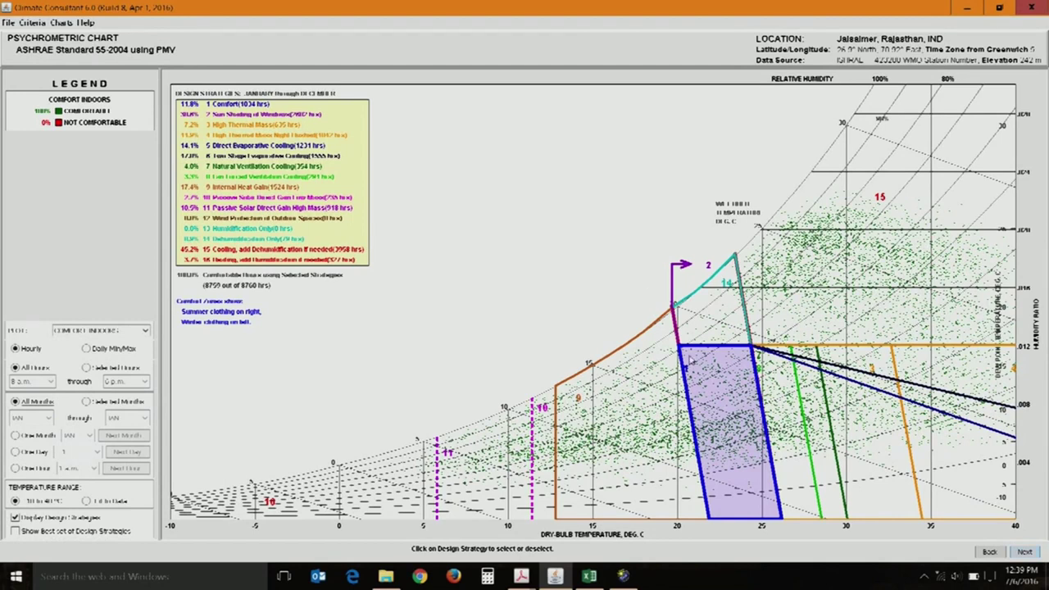
# - Toggle the design strategies overlay off and on, and do the same for individual strategies 4 to 7 and 15
pyautogui.click(69, 518)
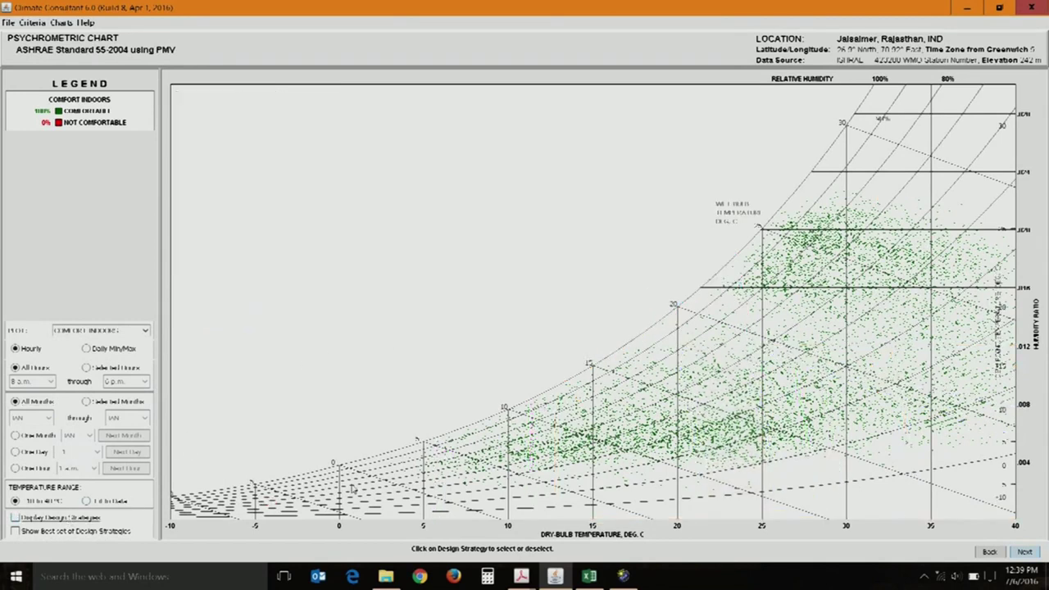
pyautogui.click(84, 519)
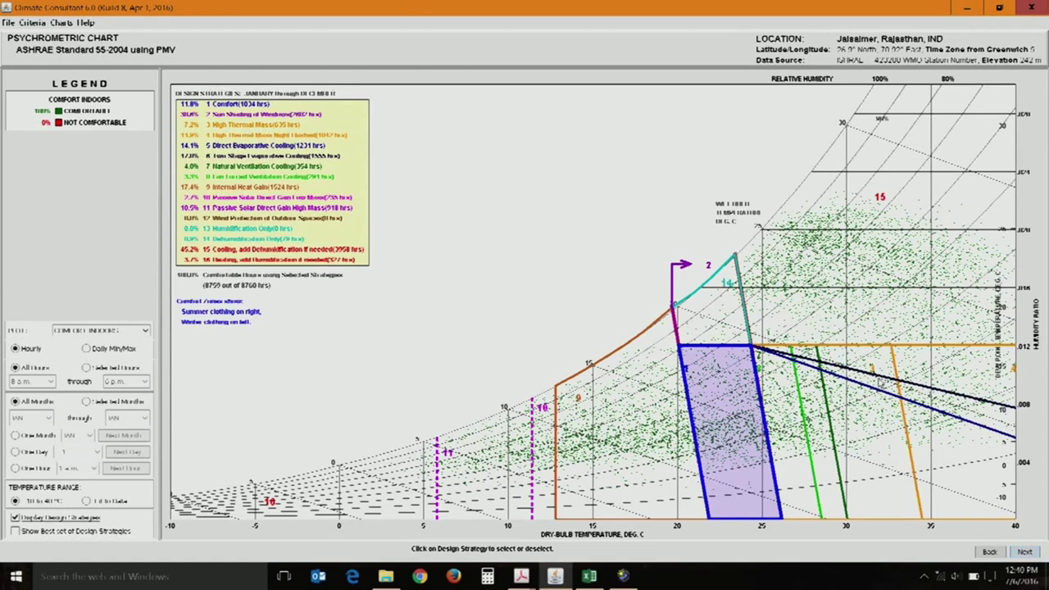
pyautogui.click(285, 136)
pyautogui.click(285, 136)
pyautogui.click(254, 149)
pyautogui.click(254, 149)
pyautogui.click(293, 156)
pyautogui.click(292, 156)
pyautogui.click(284, 169)
pyautogui.click(283, 172)
pyautogui.click(302, 251)
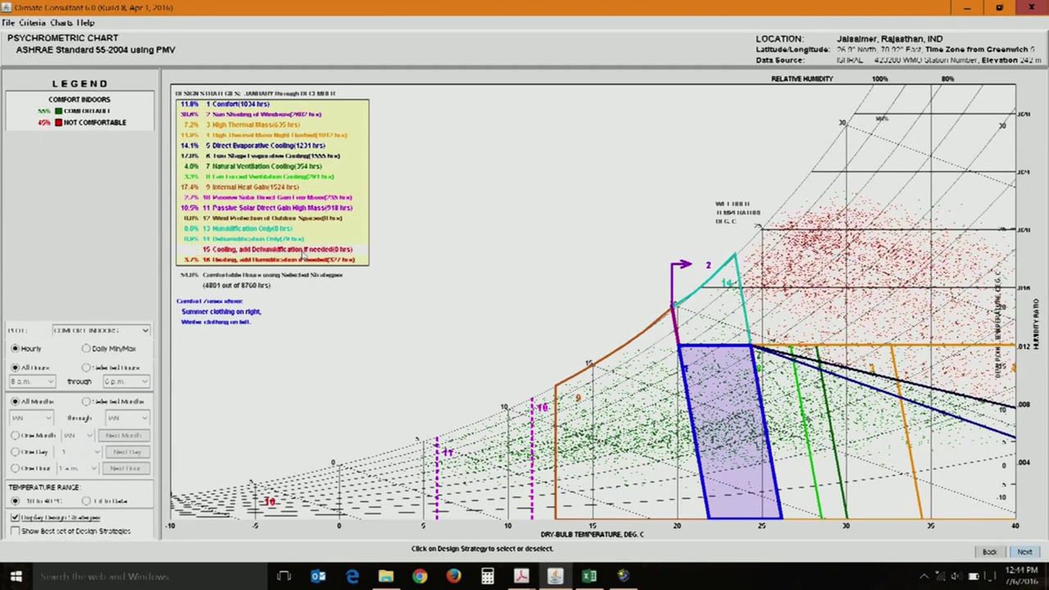
pyautogui.click(303, 251)
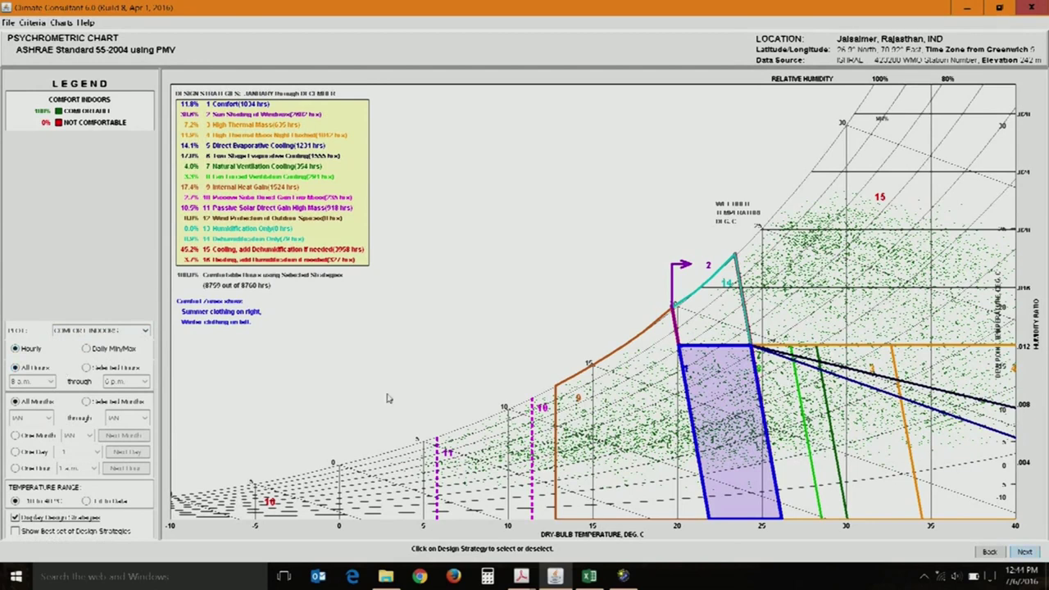
# - Apply the best set of design strategies, clear that option, and toggle the strategies overlay off and on
pyautogui.click(86, 532)
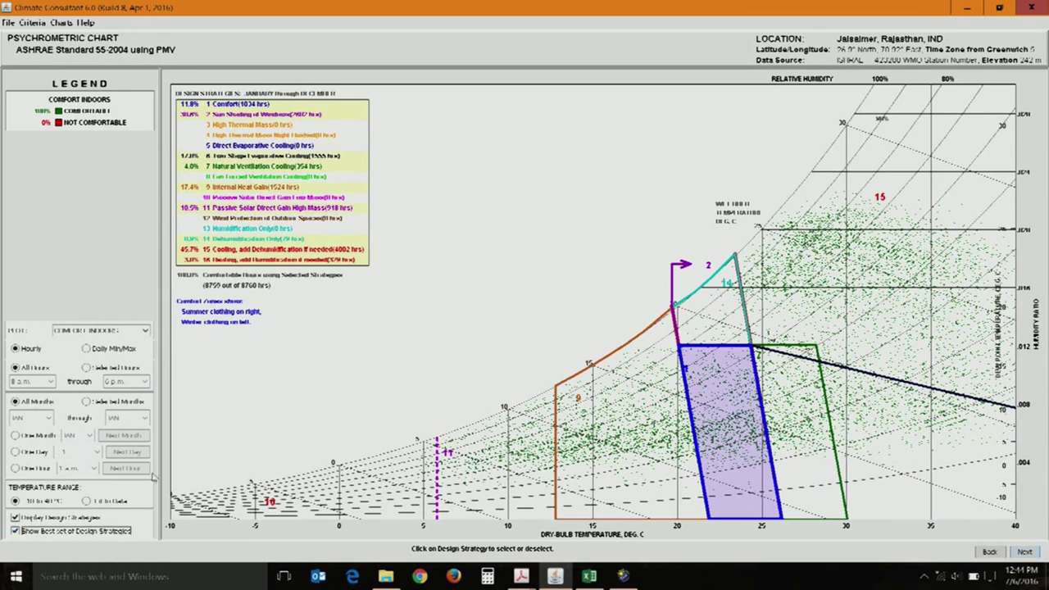
pyautogui.click(105, 531)
pyautogui.click(89, 518)
pyautogui.click(89, 518)
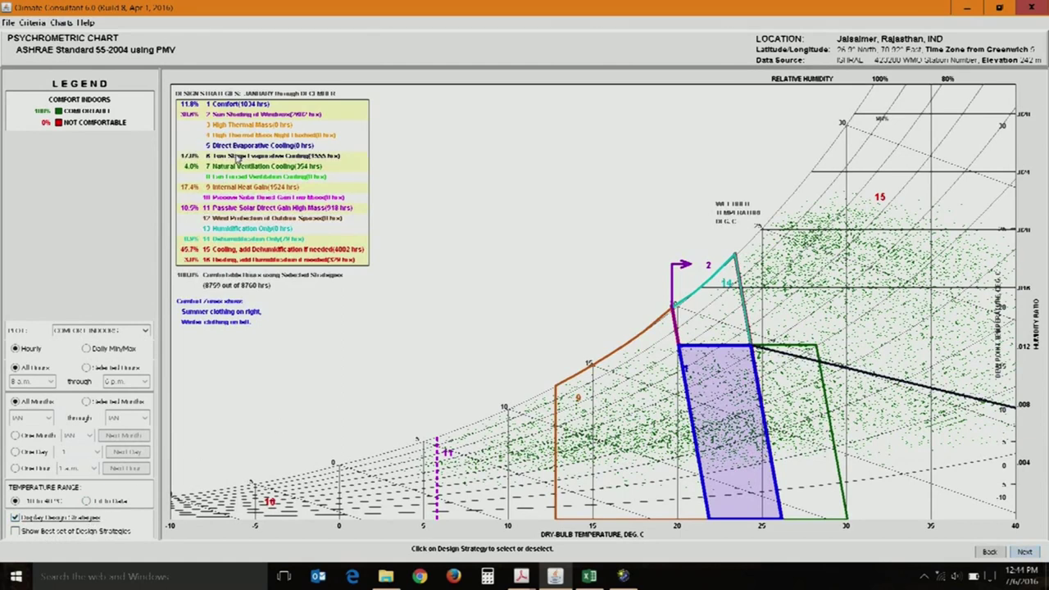
# - Deselect strategies 6, 7, 9, 11, 14, 15 and 16, leaving only Comfort and Sun Shading of Windows selected
pyautogui.click(236, 156)
pyautogui.click(236, 165)
pyautogui.click(238, 187)
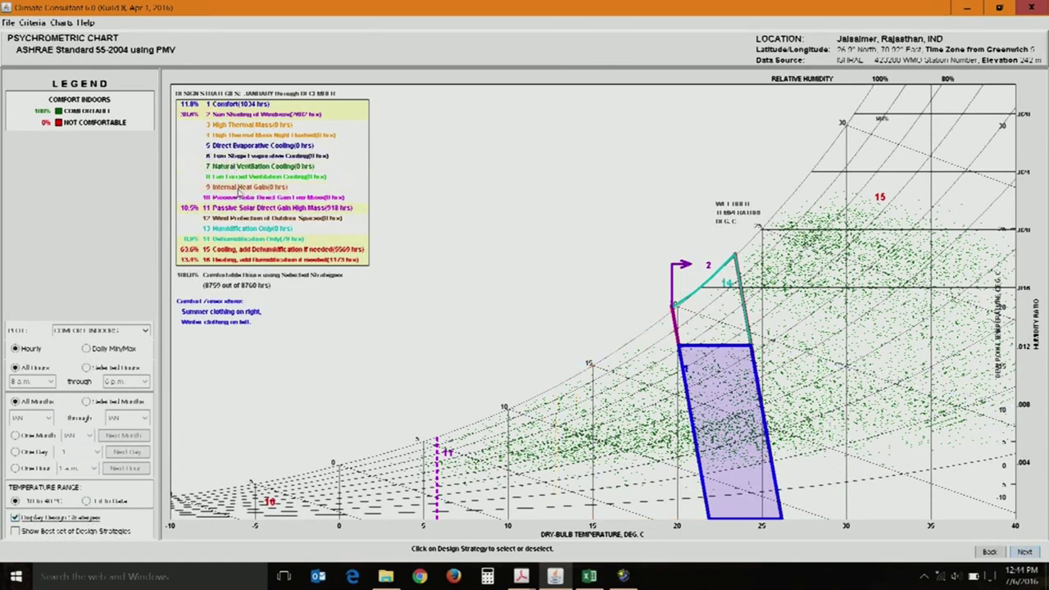
pyautogui.click(238, 209)
pyautogui.click(237, 248)
pyautogui.click(238, 259)
pyautogui.click(240, 239)
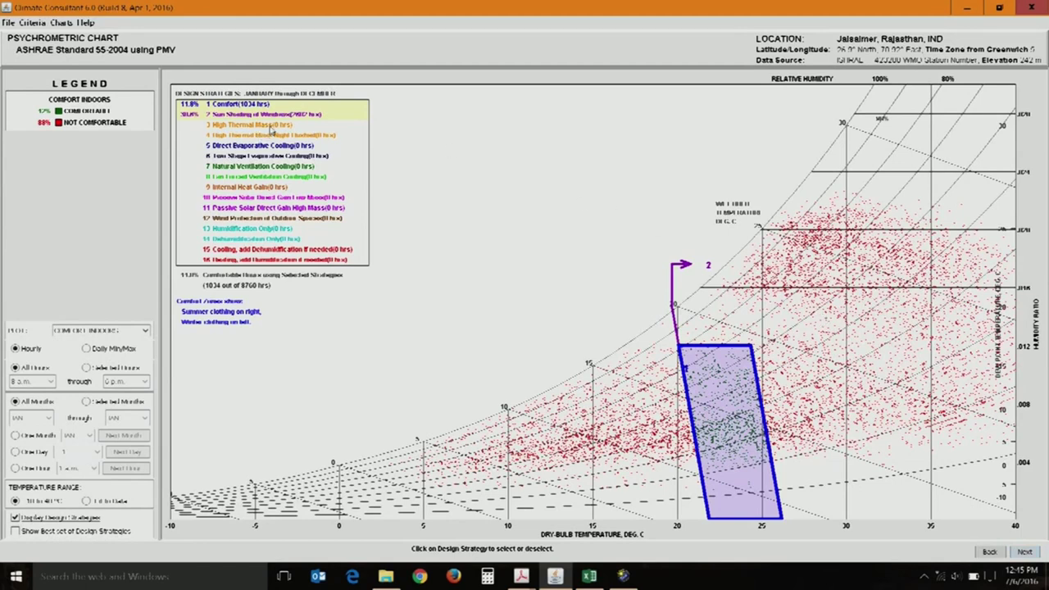
# - Compare the effect of High Thermal Mass with High Thermal Mass Night Flushed, leaving both strategies deselected
pyautogui.click(271, 125)
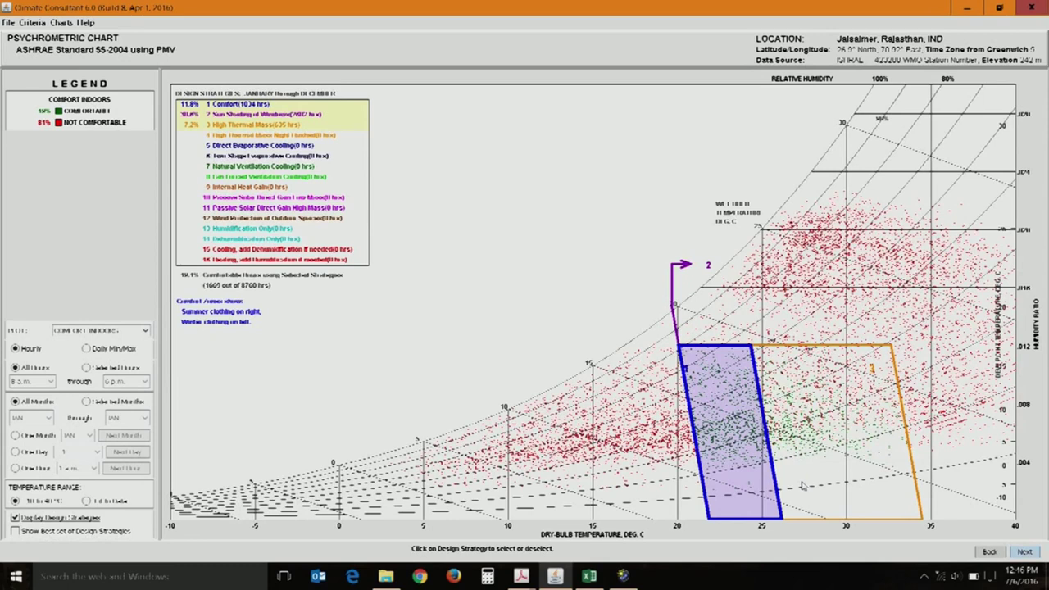
pyautogui.click(248, 125)
pyautogui.click(241, 135)
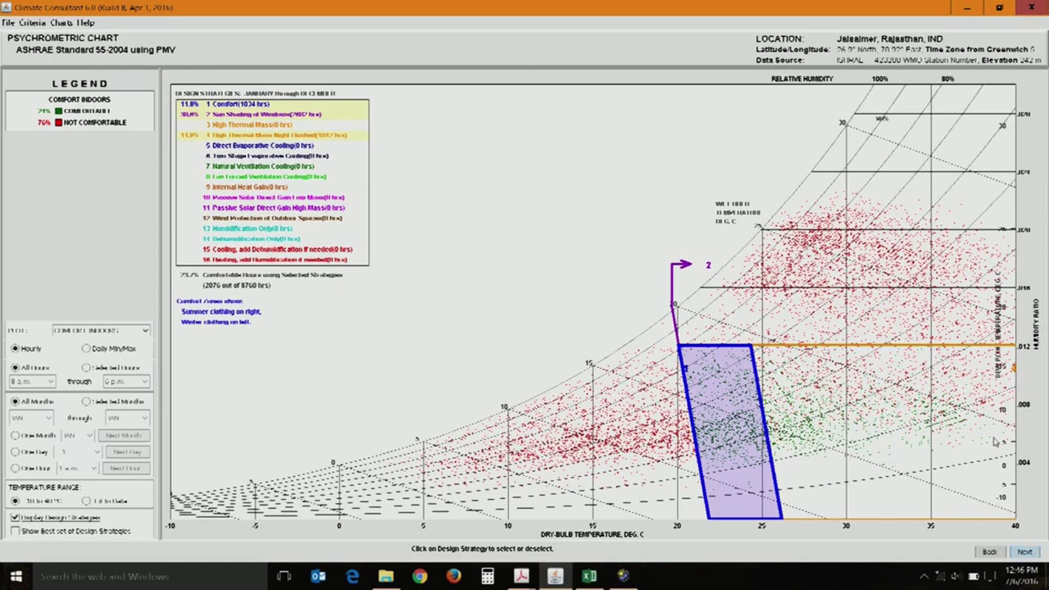
pyautogui.click(268, 125)
pyautogui.click(265, 127)
pyautogui.click(311, 137)
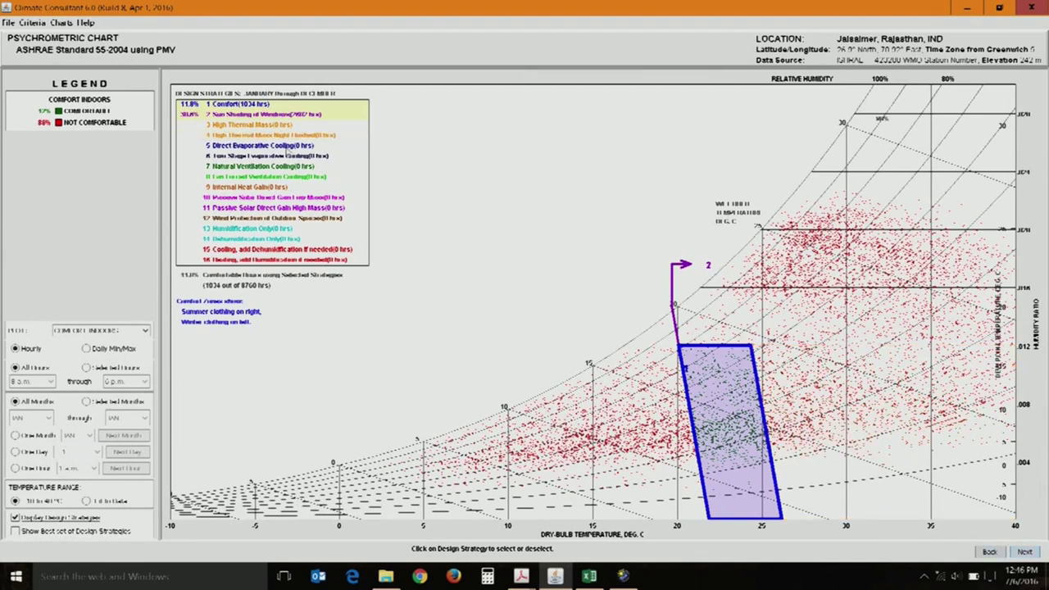
# - Examine Natural Ventilation Cooling and Fan-Forced Ventilation Cooling one at a time, leaving both deselected
pyautogui.click(272, 168)
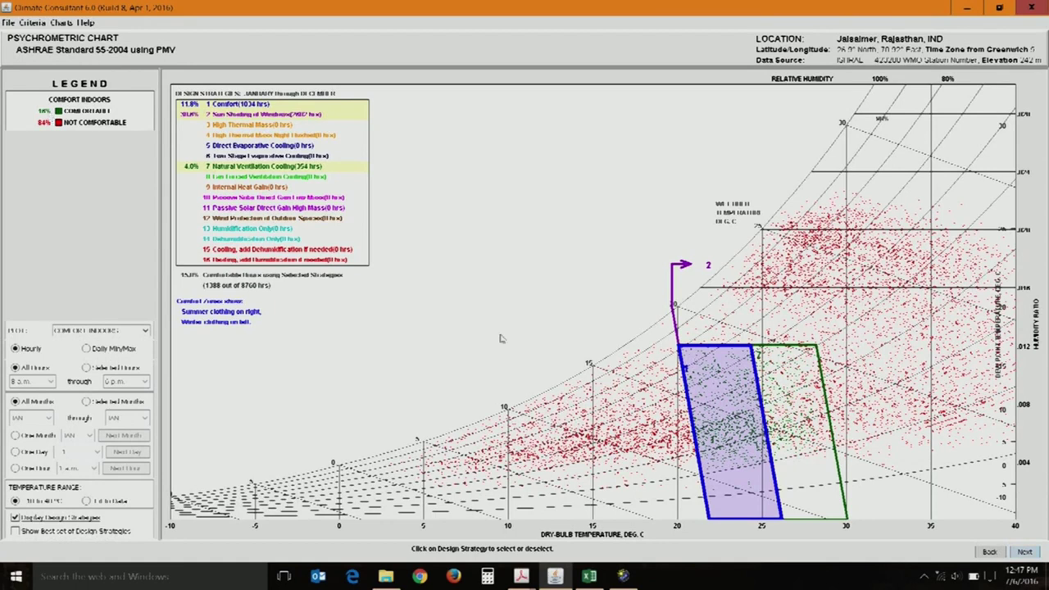
pyautogui.click(220, 167)
pyautogui.click(223, 176)
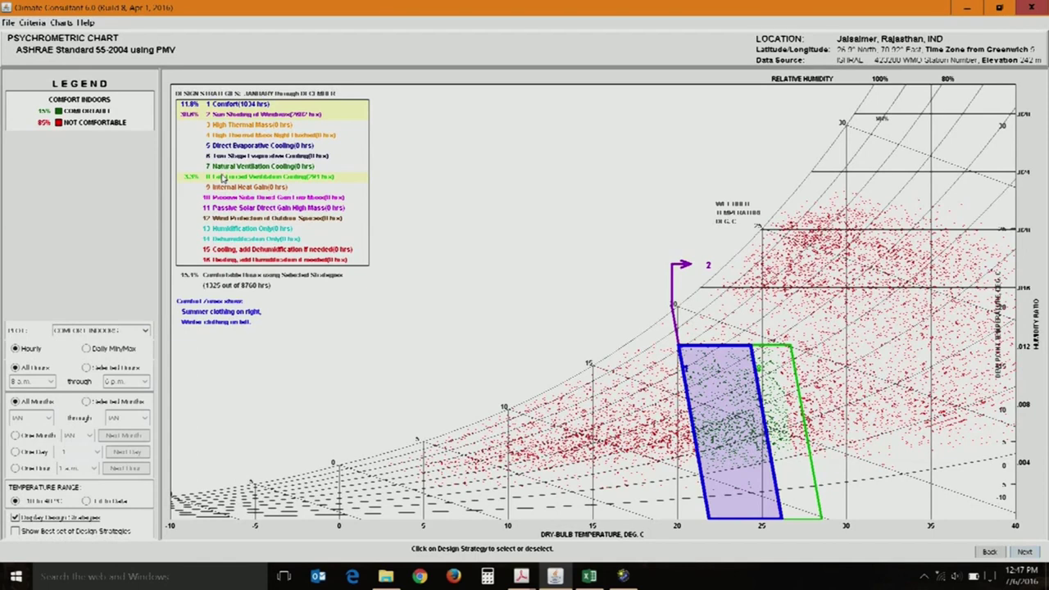
pyautogui.click(225, 178)
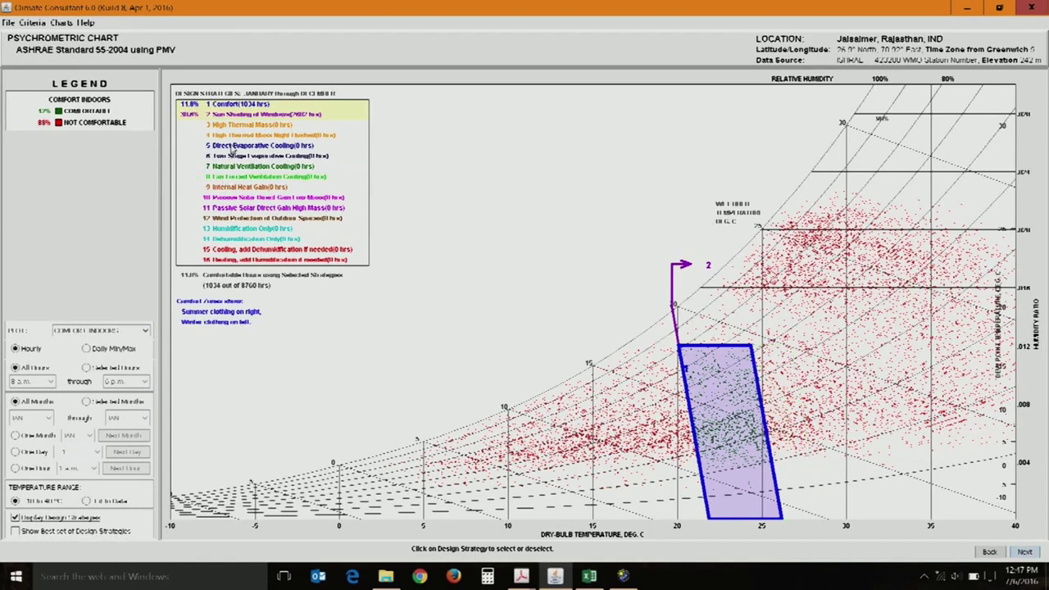
# - Select High Thermal Mass Night Flushed, Passive Solar Direct Gain High Mass and Dehumidification Only, after trying Passive Solar Direct Gain Low Mass
pyautogui.click(240, 136)
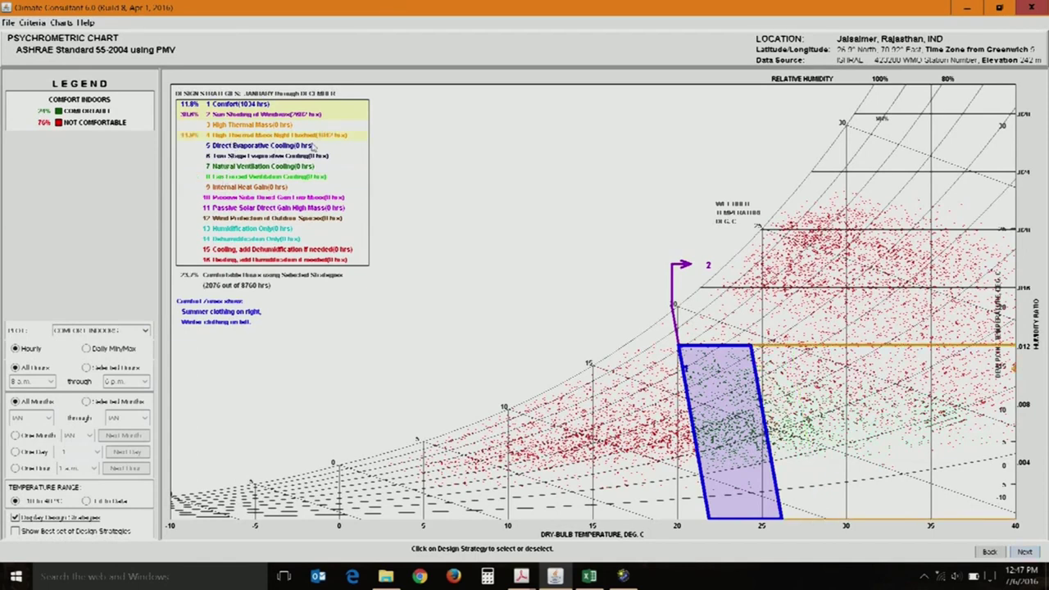
pyautogui.click(246, 200)
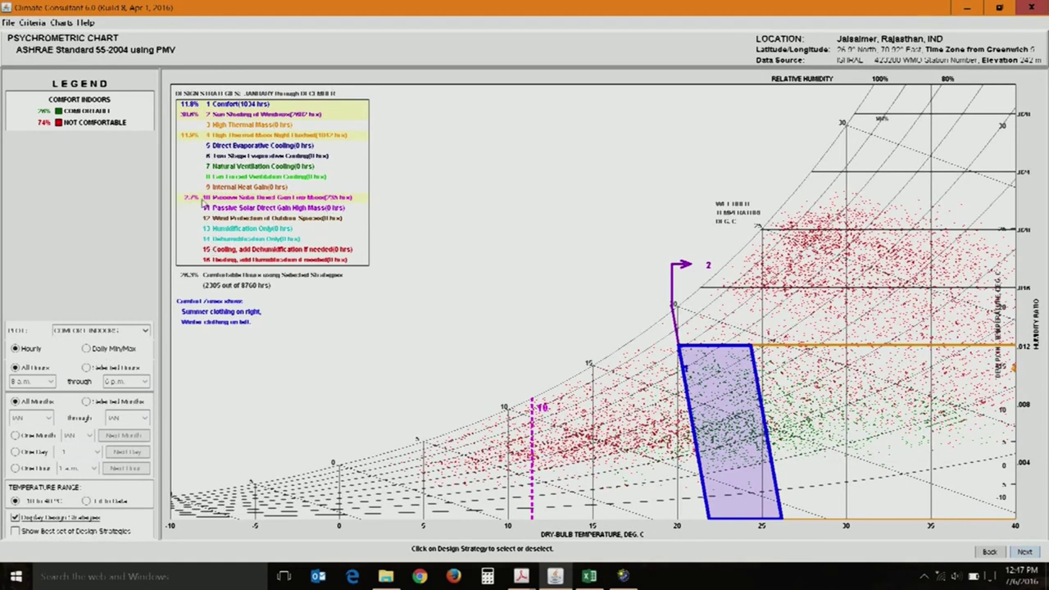
pyautogui.click(229, 198)
pyautogui.click(232, 200)
pyautogui.click(232, 207)
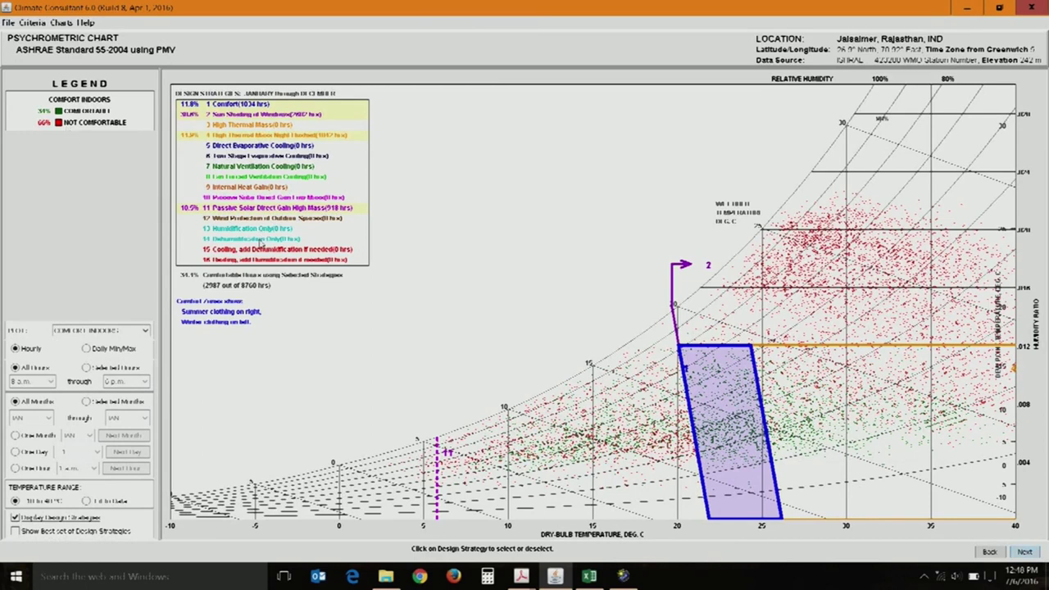
pyautogui.click(261, 243)
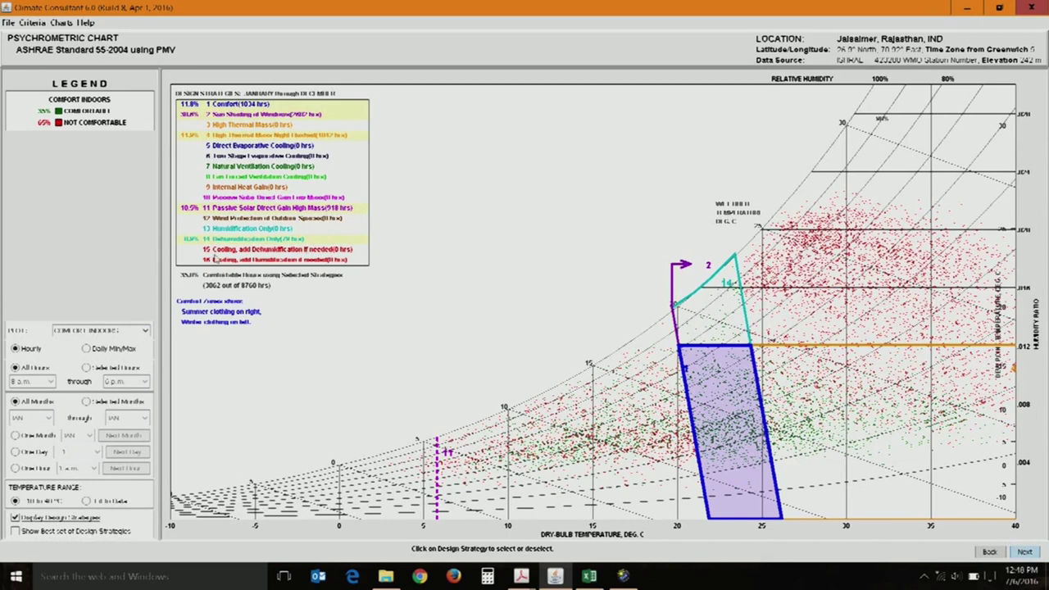
# - Deselect Dehumidification Only and select strategy 15, Cooling, add Dehumidification if needed
pyautogui.click(275, 238)
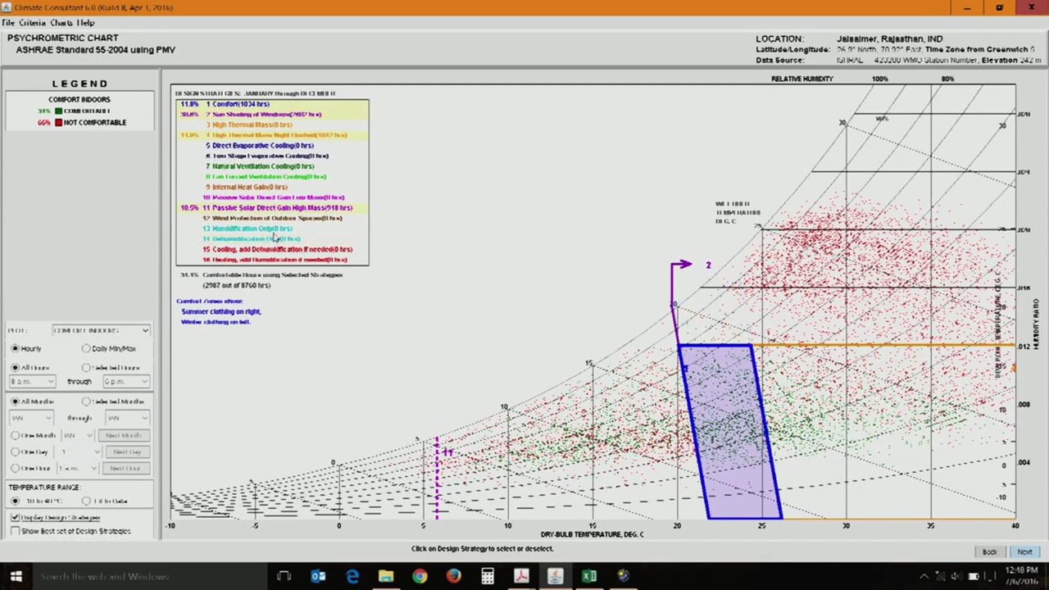
pyautogui.click(276, 231)
pyautogui.click(260, 249)
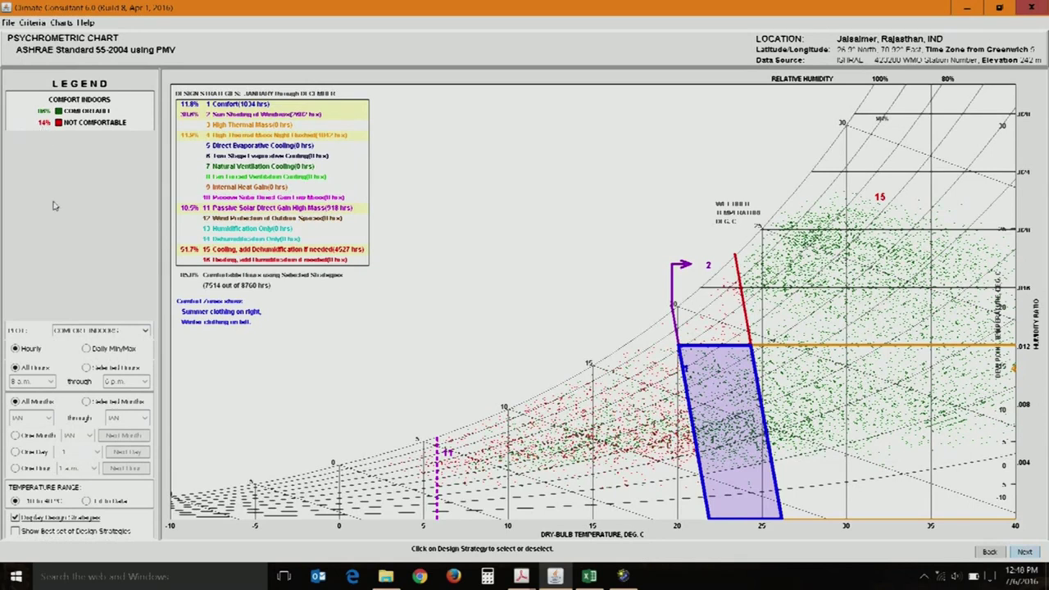
# - Show the best set of design strategies and limit the plot to selected hours from 8 a.m. through 6 p.m
pyautogui.click(60, 533)
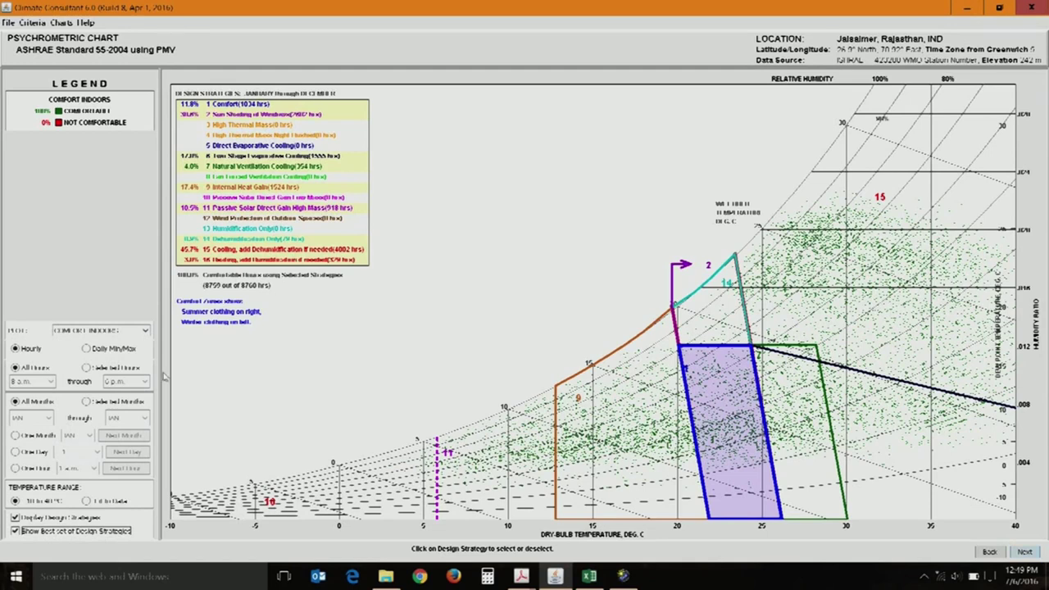
pyautogui.click(86, 368)
pyautogui.click(33, 382)
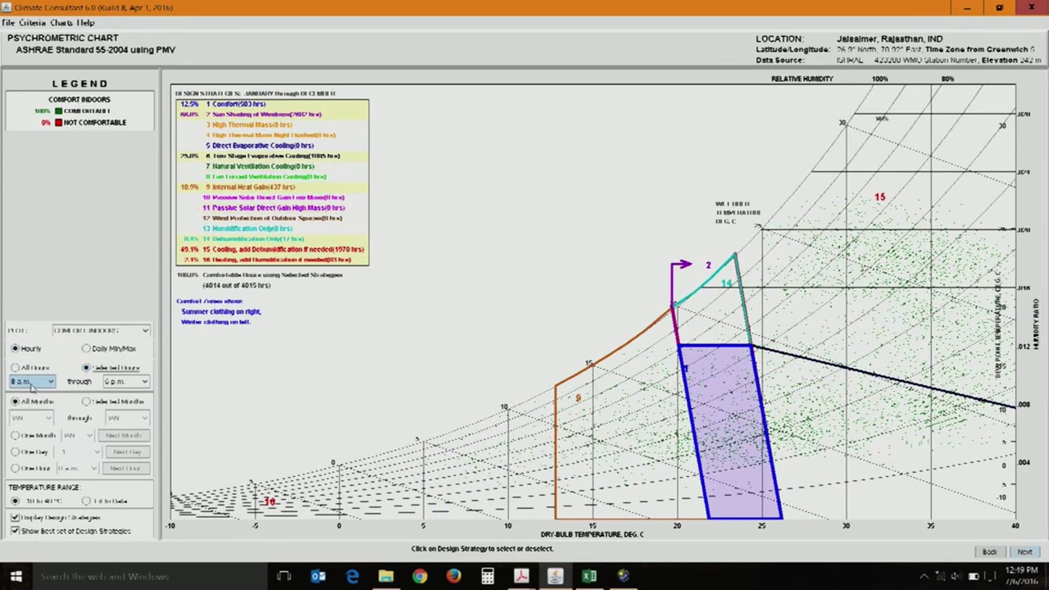
pyautogui.click(108, 383)
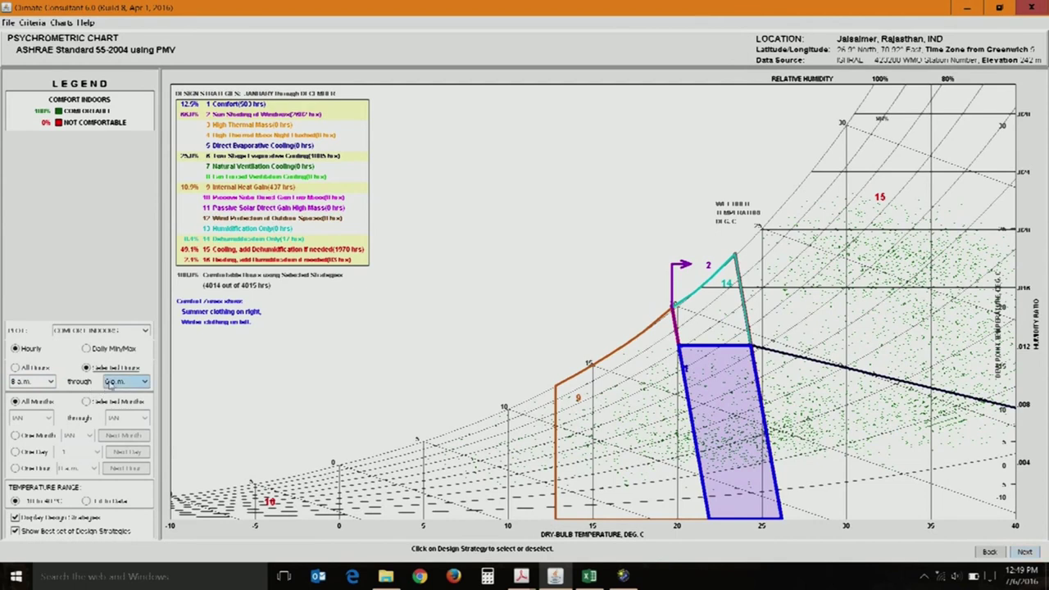
# - Deselect the daytime best-set strategies, leaving only Comfort and Sun Shading of Windows selected
pyautogui.click(233, 248)
pyautogui.click(229, 259)
pyautogui.click(237, 177)
pyautogui.click(237, 177)
pyautogui.click(235, 187)
pyautogui.click(237, 155)
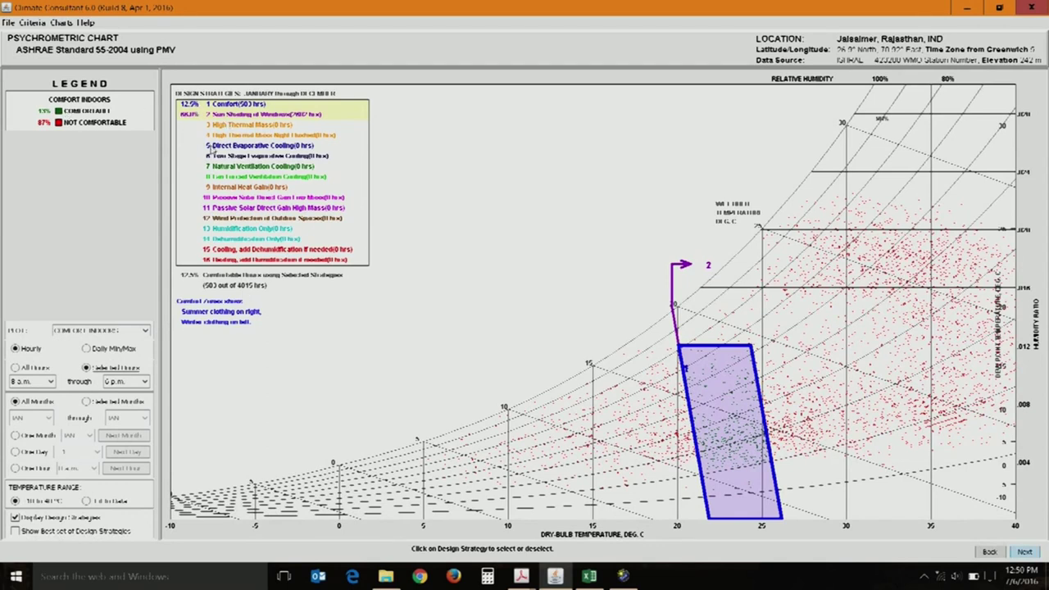
# - Select High Thermal Mass Night Flushed after trying High Thermal Mass, and check Dehumidification Only, leaving it deselected
pyautogui.click(250, 128)
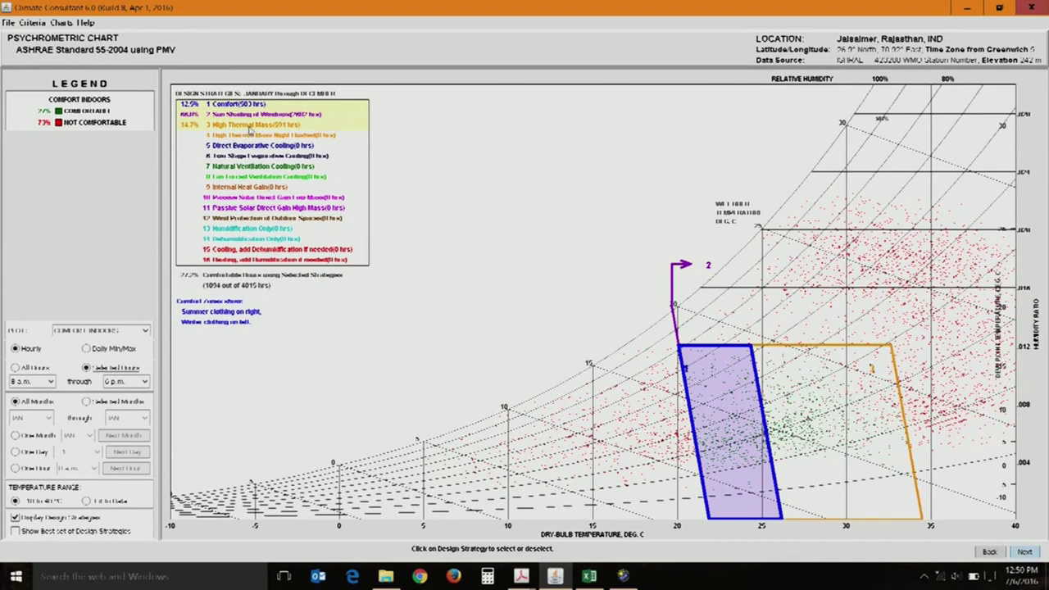
pyautogui.click(250, 125)
pyautogui.click(249, 135)
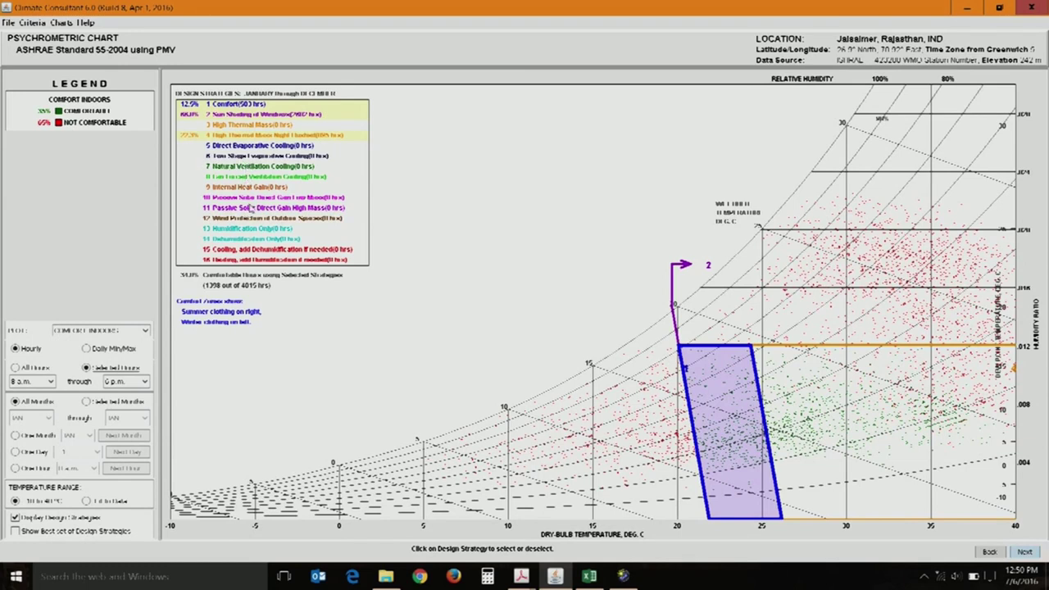
pyautogui.click(244, 239)
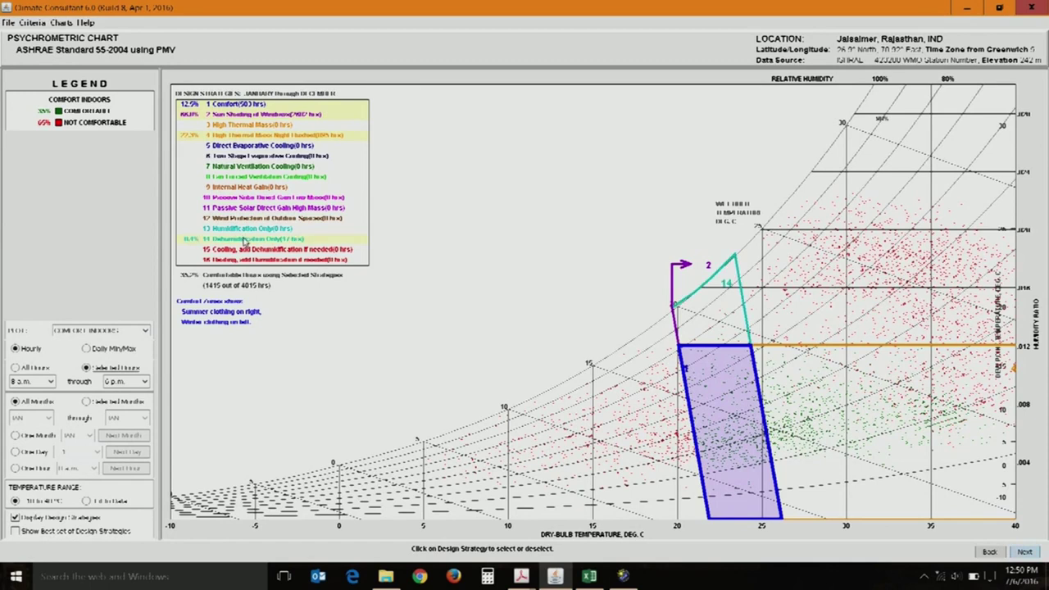
pyautogui.click(261, 240)
# - Select Internal Heat Gain, Passive Solar Direct Gain Low Mass and Cooling, add Dehumidification if needed
pyautogui.click(257, 187)
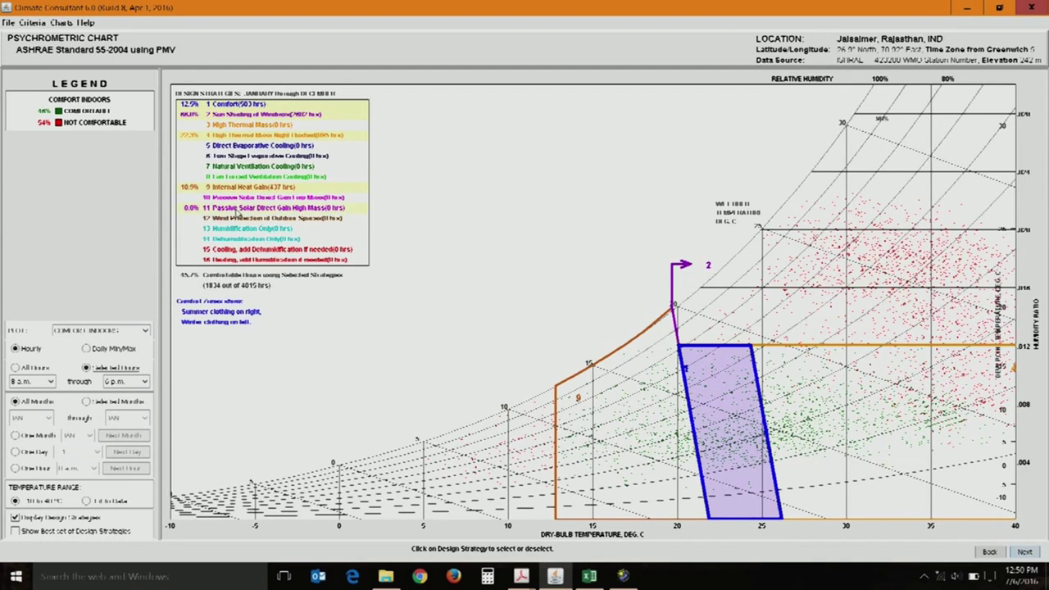
pyautogui.click(247, 198)
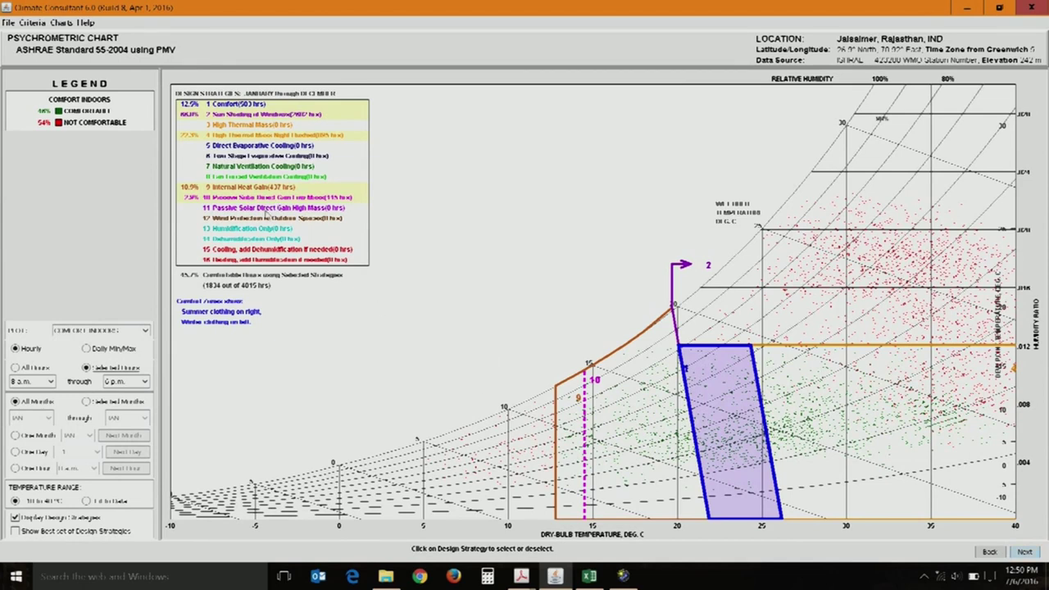
pyautogui.click(264, 250)
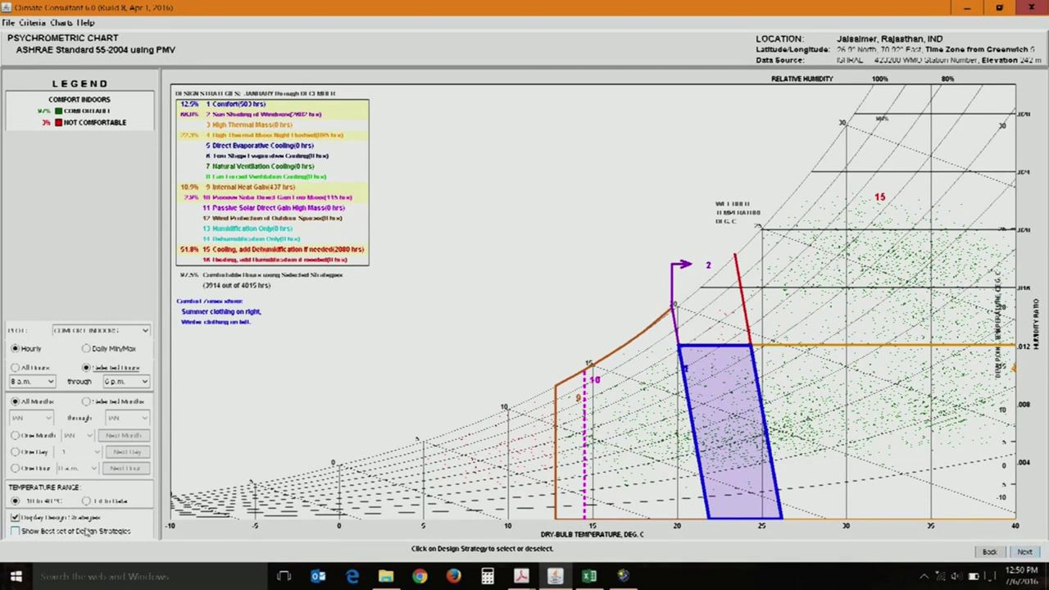
# - Show the best set of design strategies and set the selected hours to 9 p.m. through 6 a.m
pyautogui.click(64, 532)
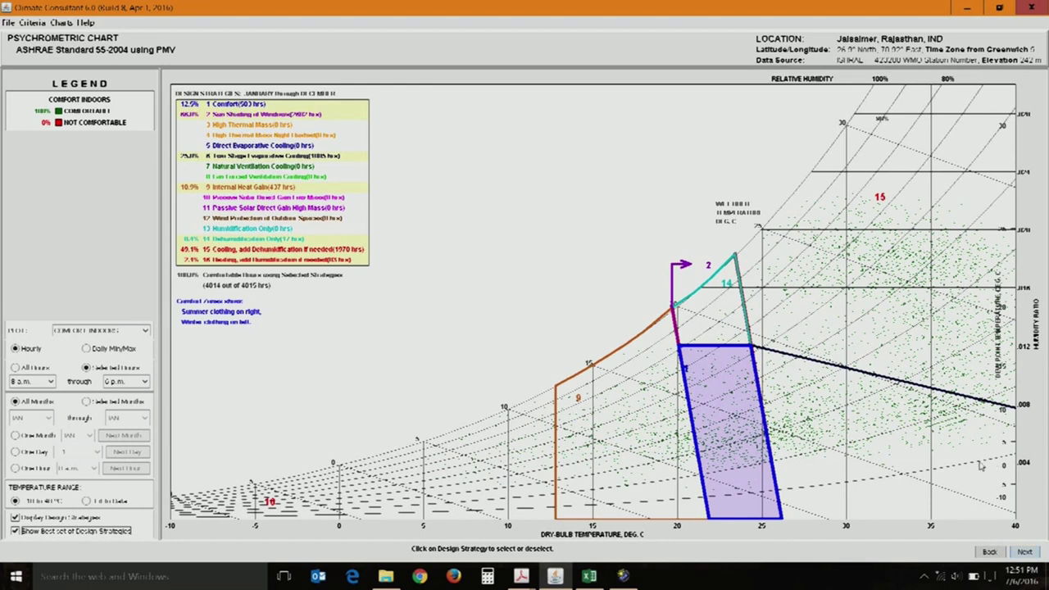
pyautogui.click(47, 384)
pyautogui.click(47, 384)
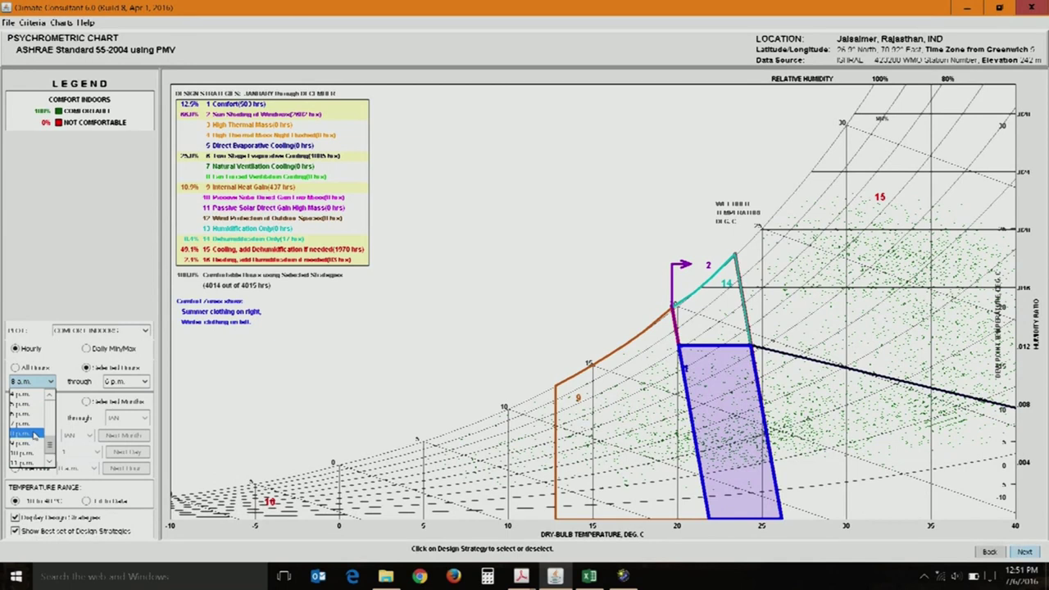
pyautogui.click(34, 434)
pyautogui.click(119, 382)
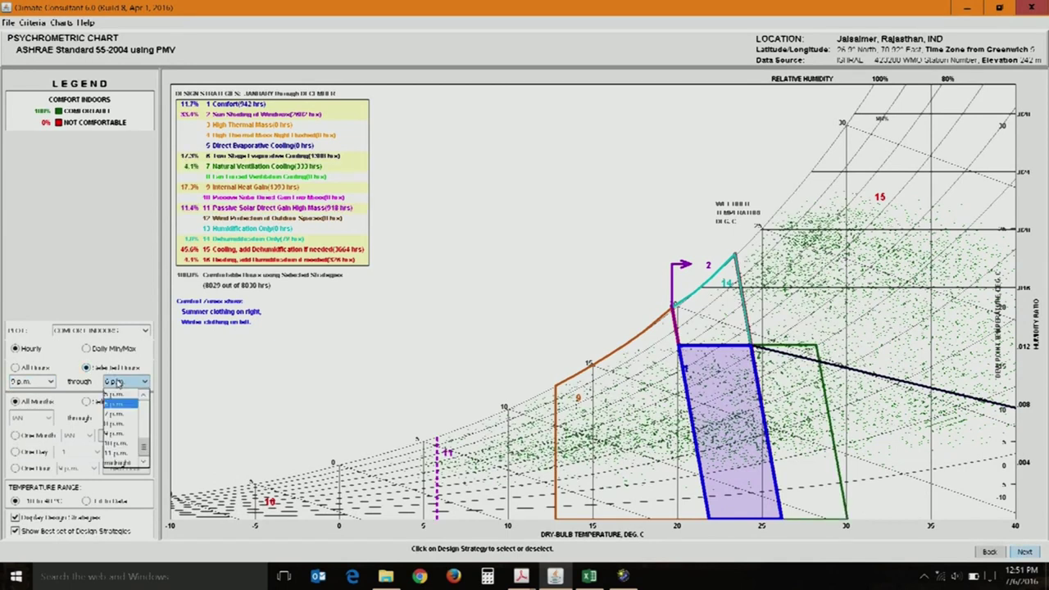
pyautogui.scroll(1, 116, 414)
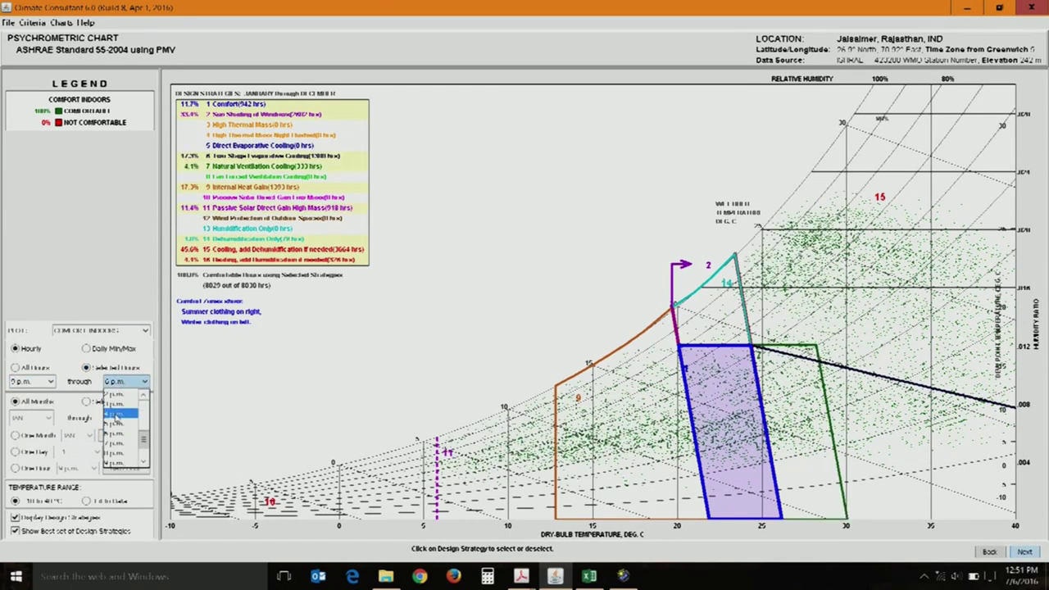
pyautogui.scroll(3, 120, 441)
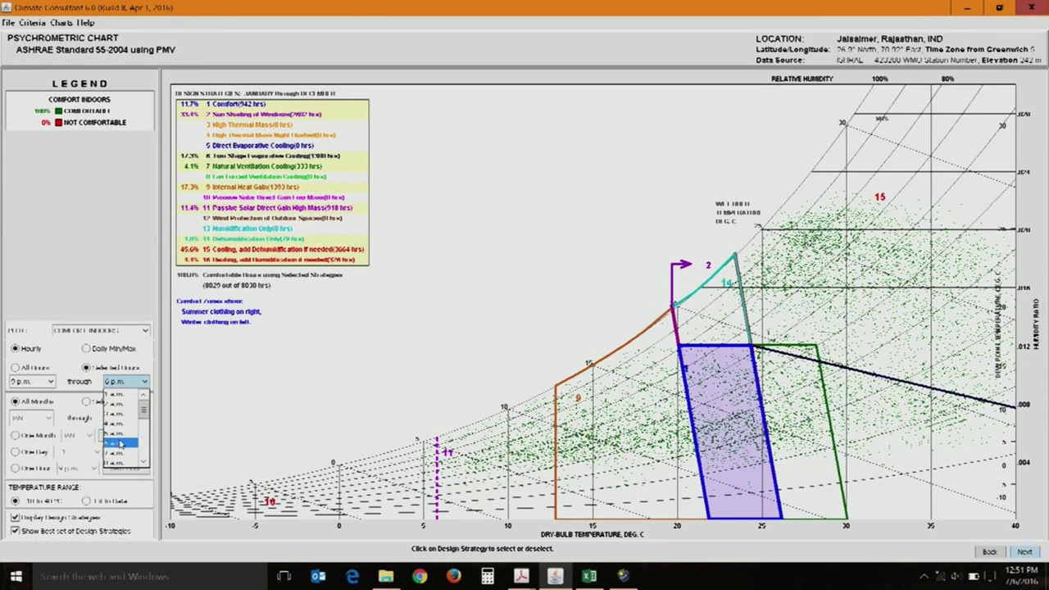
pyautogui.click(120, 444)
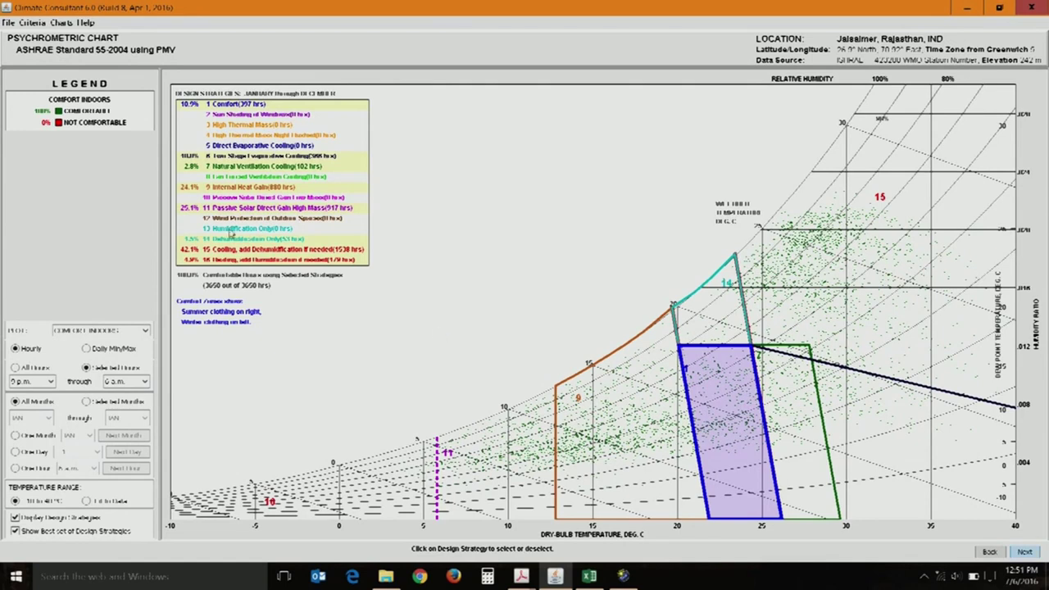
# - Deselect all nighttime design strategies except Comfort
pyautogui.click(243, 260)
pyautogui.click(250, 250)
pyautogui.click(249, 239)
pyautogui.click(250, 218)
pyautogui.click(251, 209)
pyautogui.click(250, 218)
pyautogui.click(253, 188)
pyautogui.click(259, 167)
pyautogui.click(261, 156)
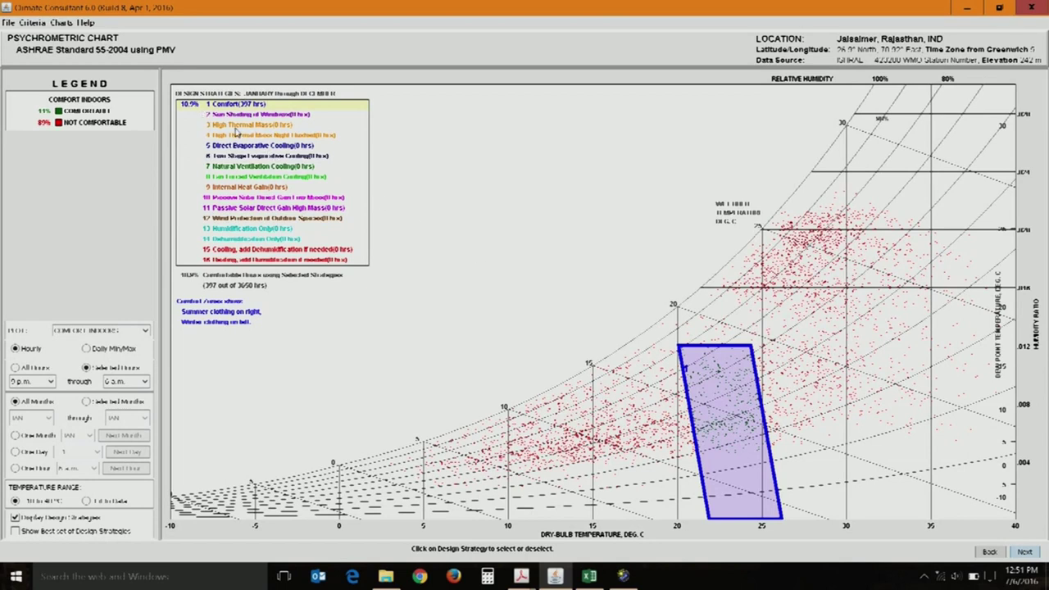
# - Compare High Thermal Mass Night Flushed with High Thermal Mass for the night hours, leaving both deselected
pyautogui.click(237, 137)
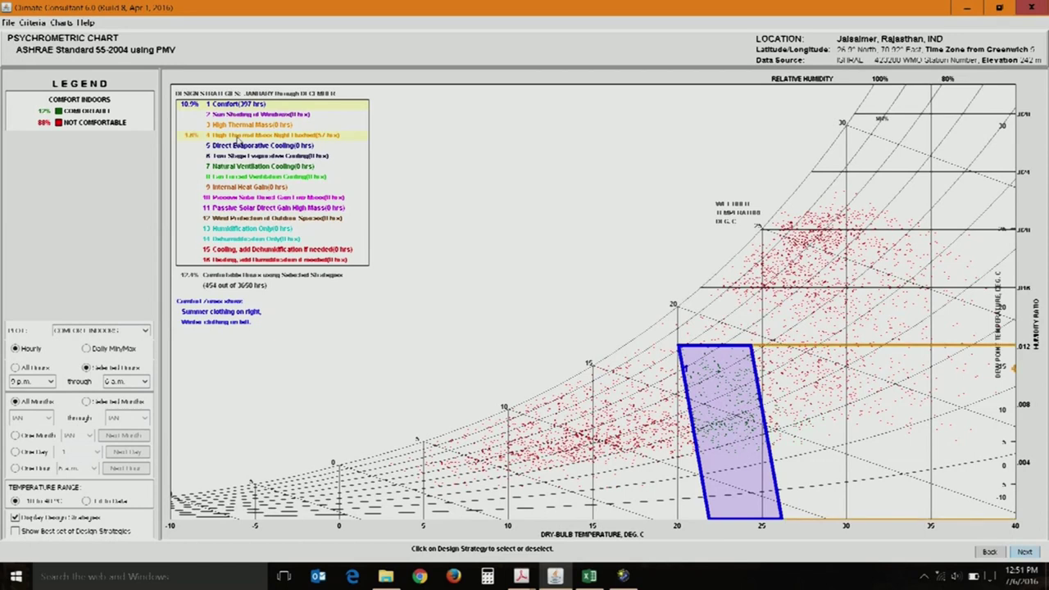
pyautogui.click(242, 137)
pyautogui.click(253, 125)
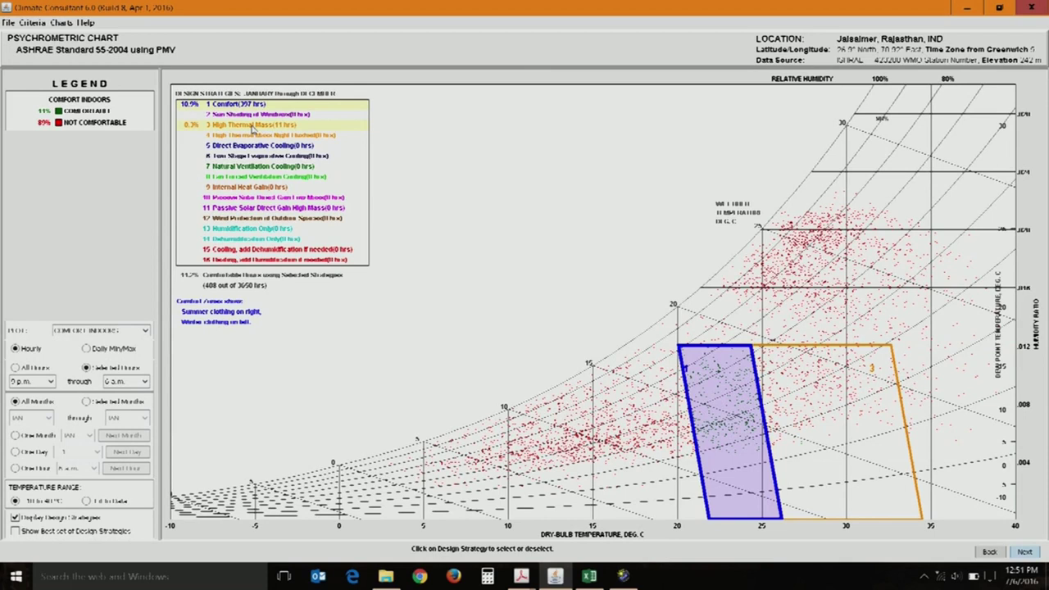
pyautogui.click(252, 127)
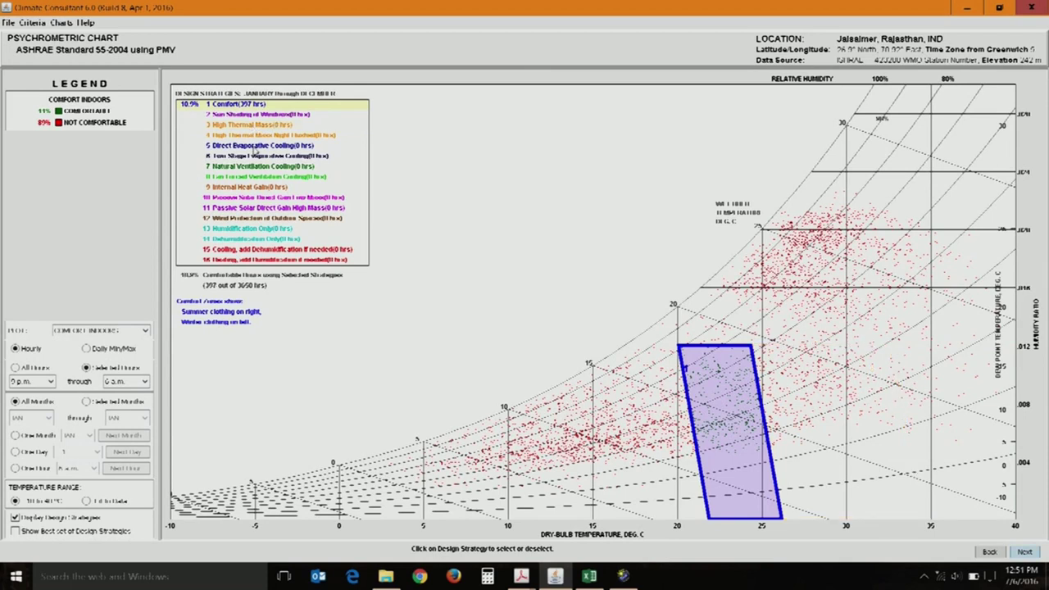
# - Examine Direct Evaporative Cooling, Two-Stage Evaporative Cooling and Natural Ventilation Cooling one at a time, leaving all three deselected
pyautogui.click(255, 146)
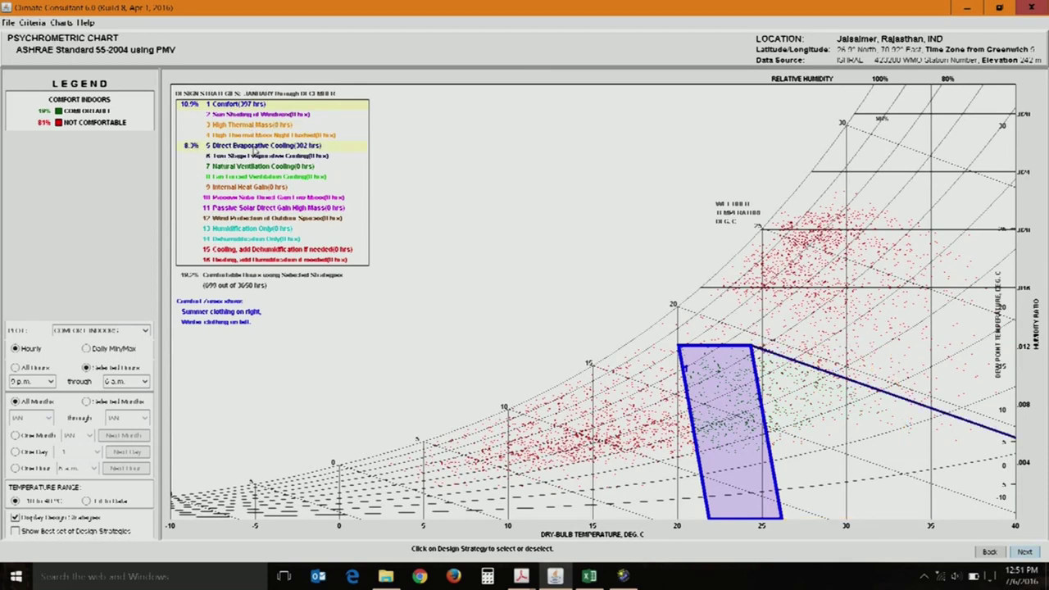
pyautogui.click(255, 147)
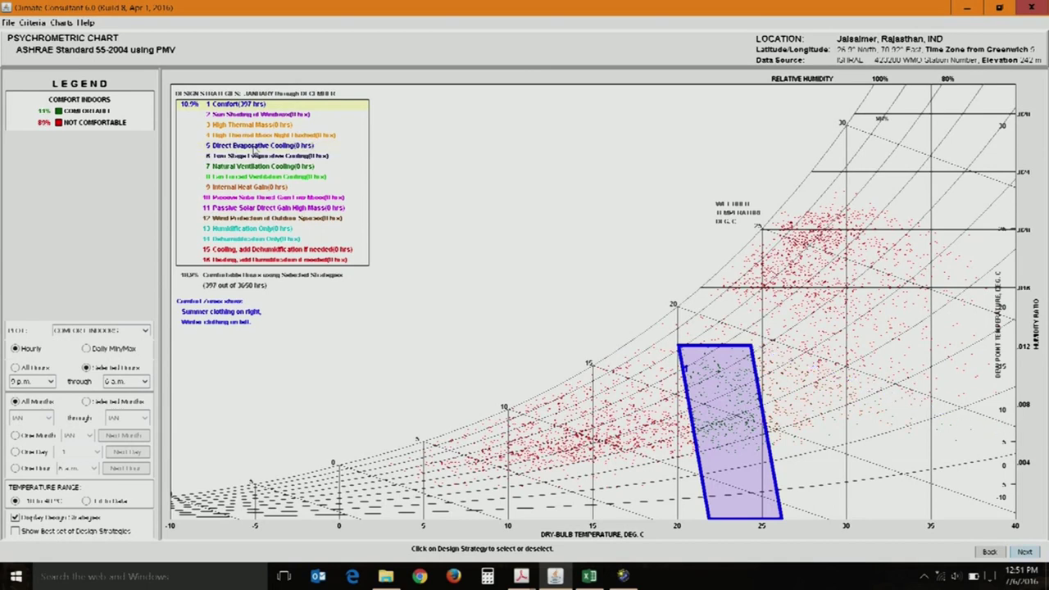
pyautogui.click(251, 155)
pyautogui.click(249, 156)
pyautogui.click(246, 167)
pyautogui.click(246, 167)
# - Select Internal Heat Gain and Cooling, add Dehumidification if needed, after trying Dehumidification Only
pyautogui.click(248, 189)
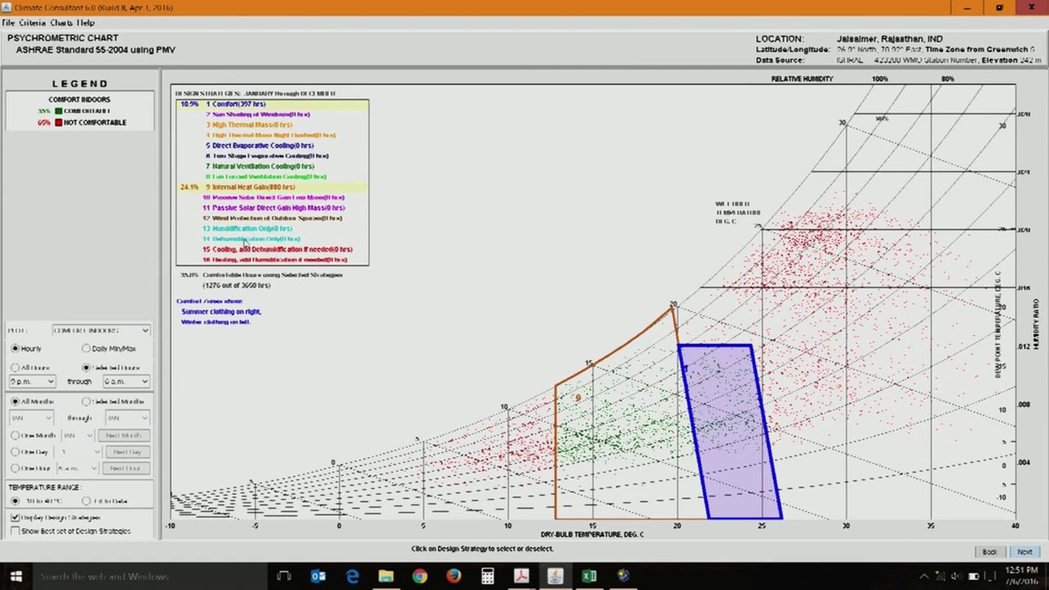
pyautogui.click(248, 239)
pyautogui.click(244, 240)
pyautogui.click(264, 250)
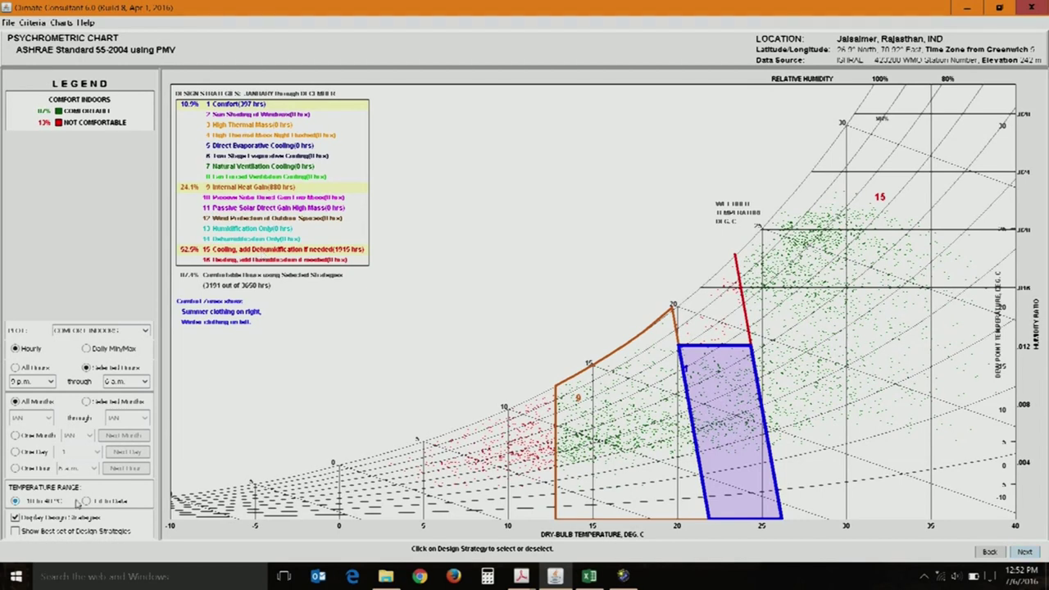
# - Show the best set of design strategies, limit the plot to January, and deselect High Thermal Mass
pyautogui.click(54, 532)
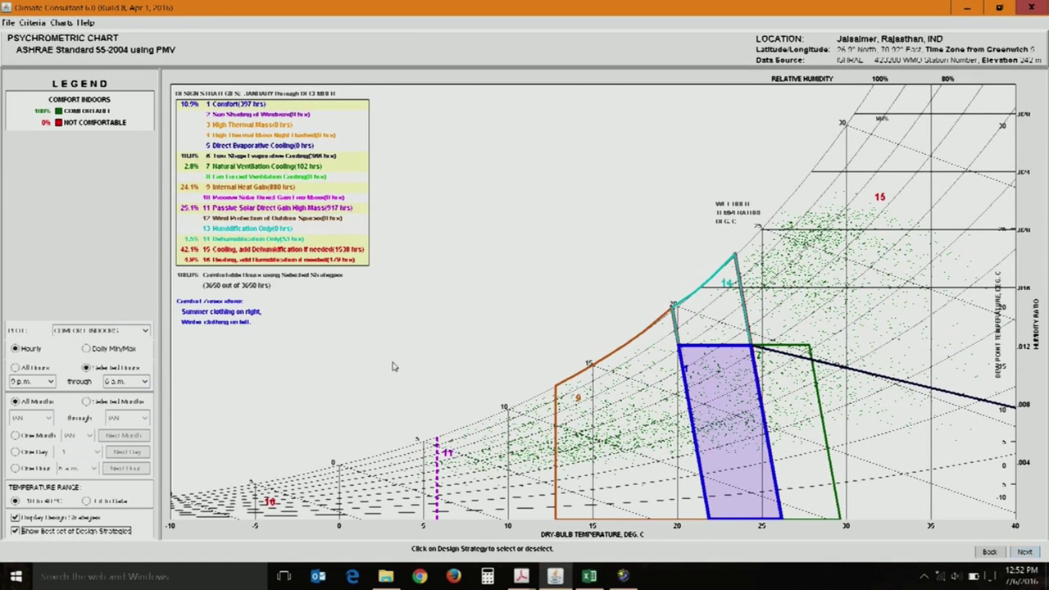
pyautogui.click(86, 403)
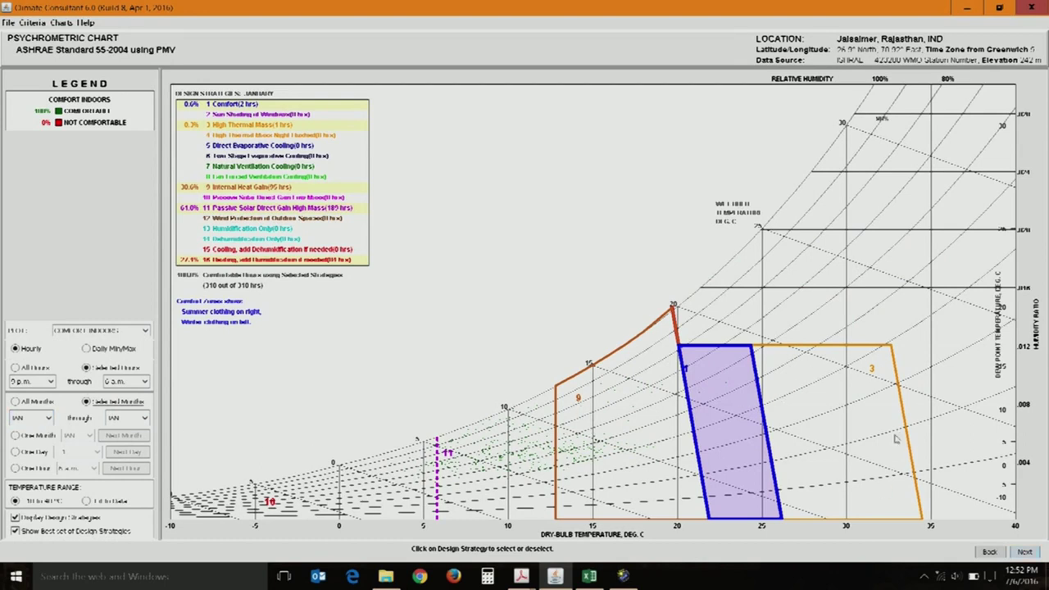
pyautogui.click(268, 128)
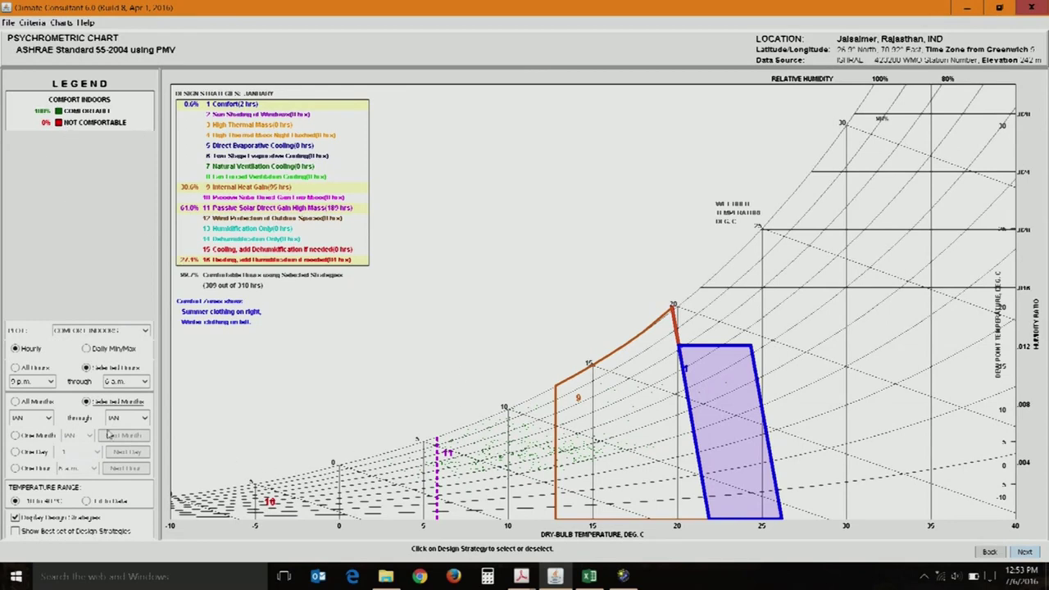
# - Set the selected months to May through June
pyautogui.click(46, 420)
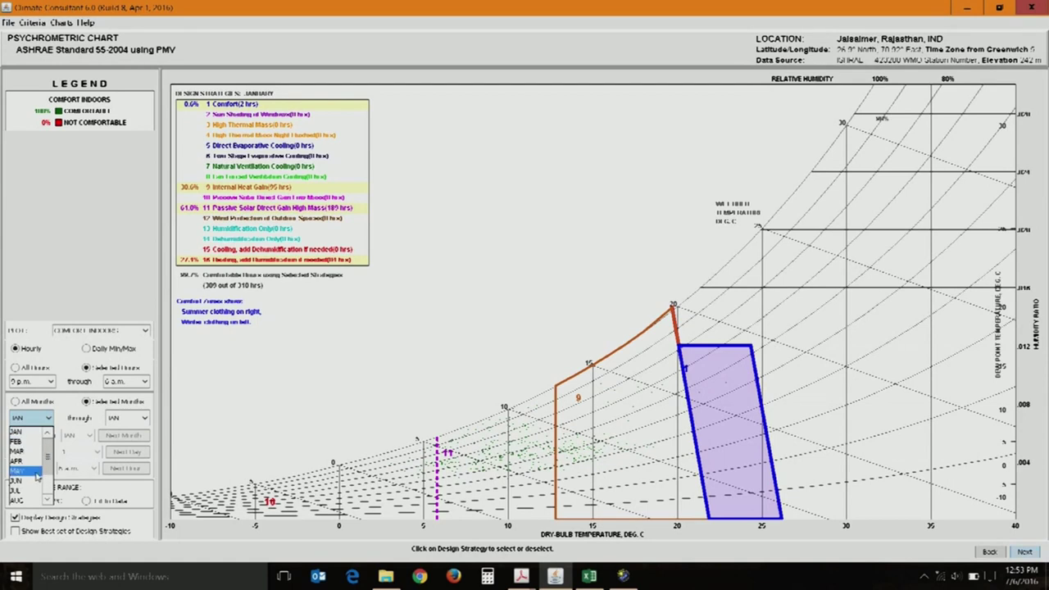
pyautogui.click(37, 472)
pyautogui.click(124, 419)
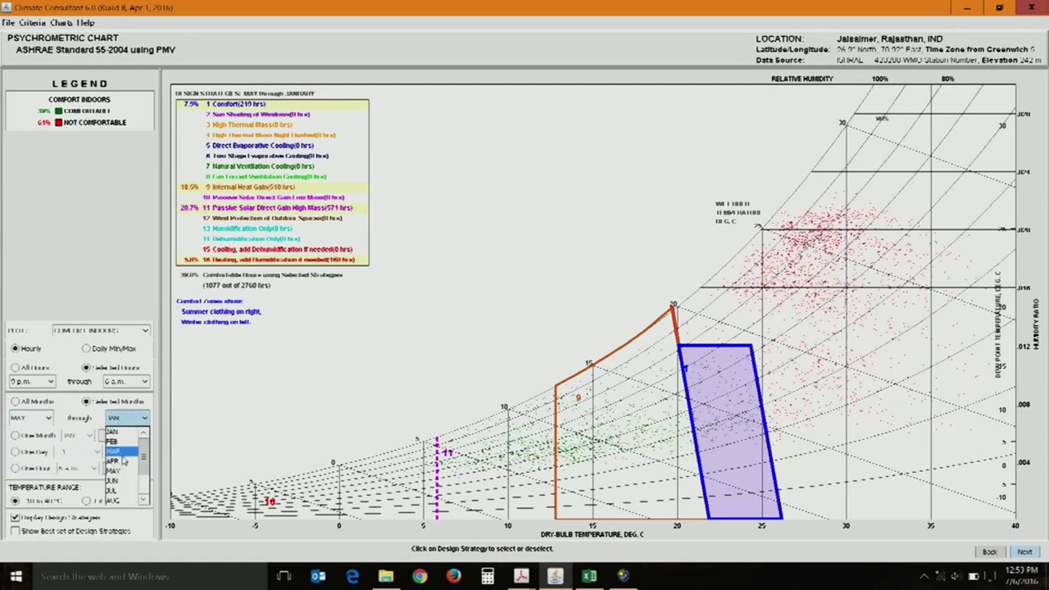
pyautogui.click(120, 481)
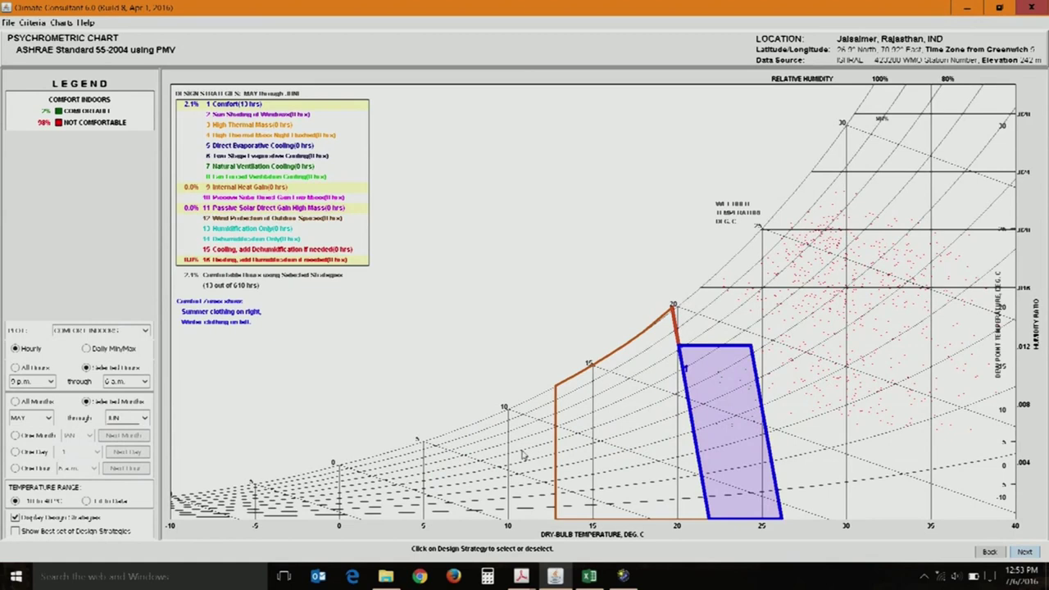
# - Deselect Internal Heat Gain and Passive Solar Direct Gain High Mass, and check High Thermal Mass Night Flushed, leaving it deselected
pyautogui.click(239, 188)
pyautogui.click(235, 207)
pyautogui.click(266, 136)
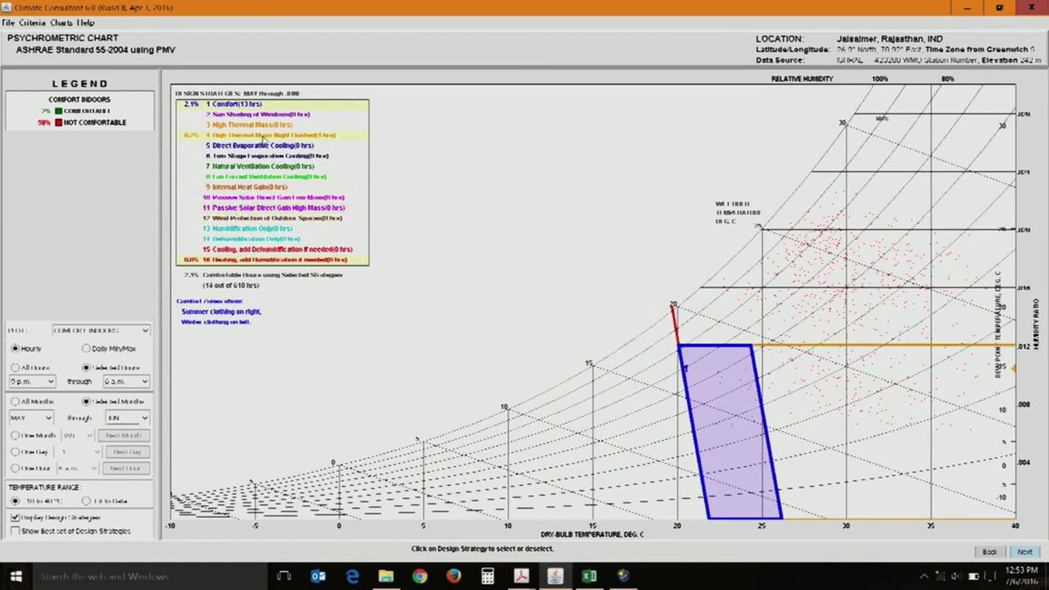
pyautogui.click(264, 138)
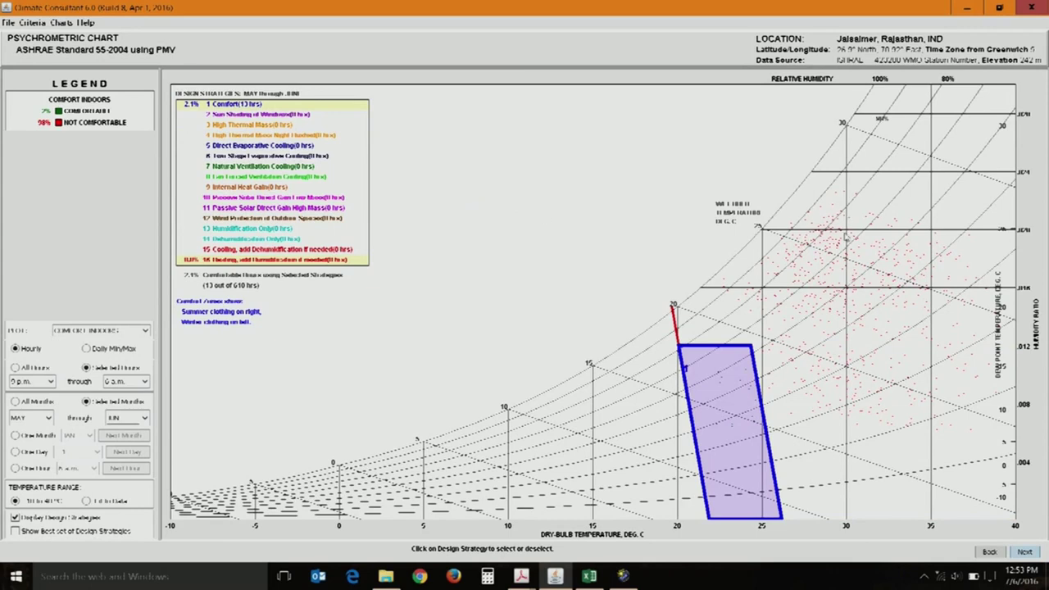
# - Set the selected hours to 8 a.m. through 6 p.m
pyautogui.click(32, 382)
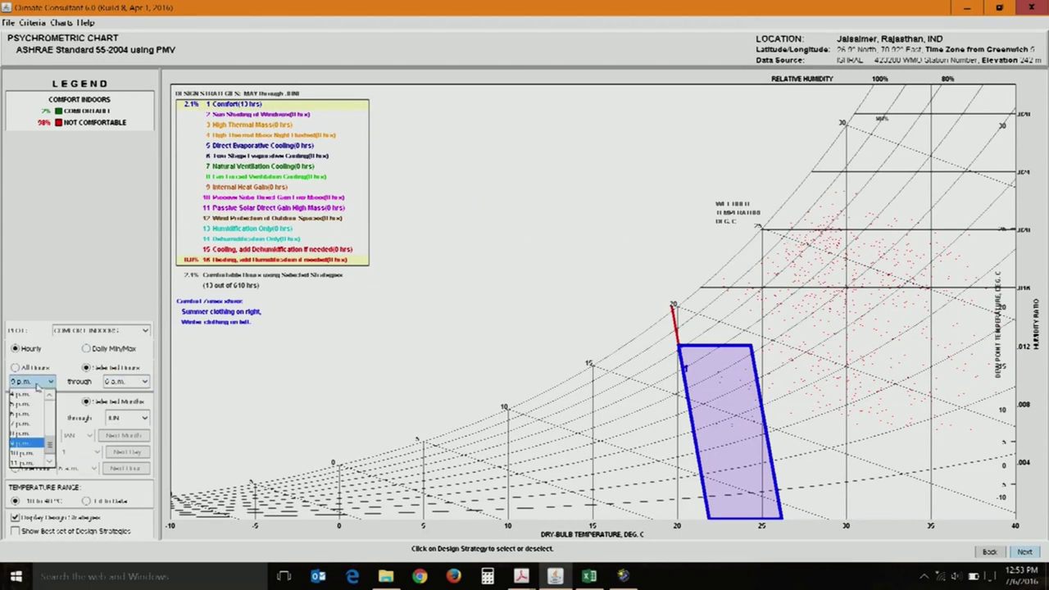
pyautogui.scroll(3, 33, 414)
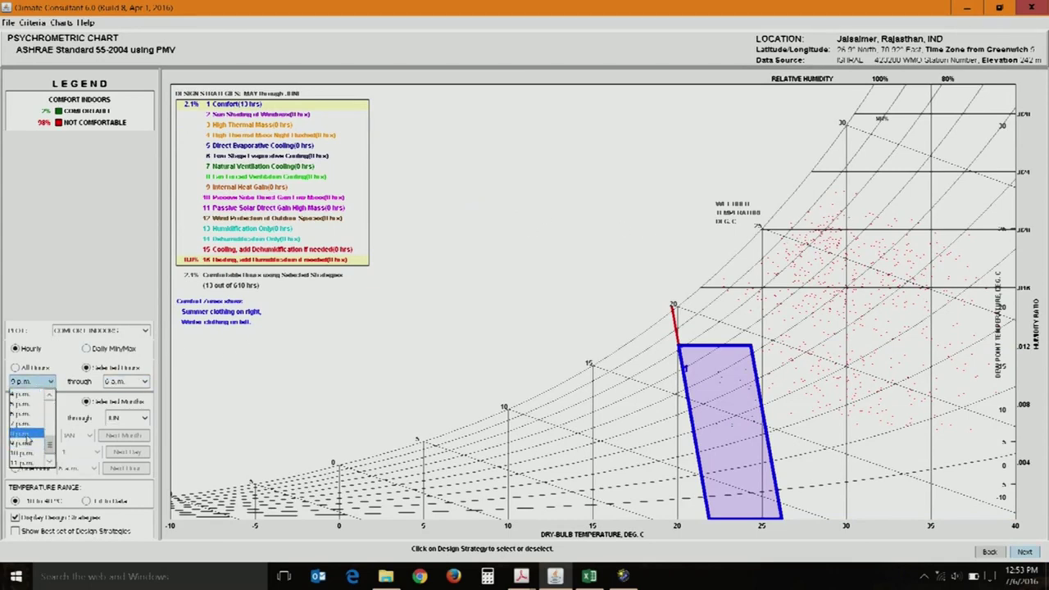
pyautogui.scroll(1, 32, 427)
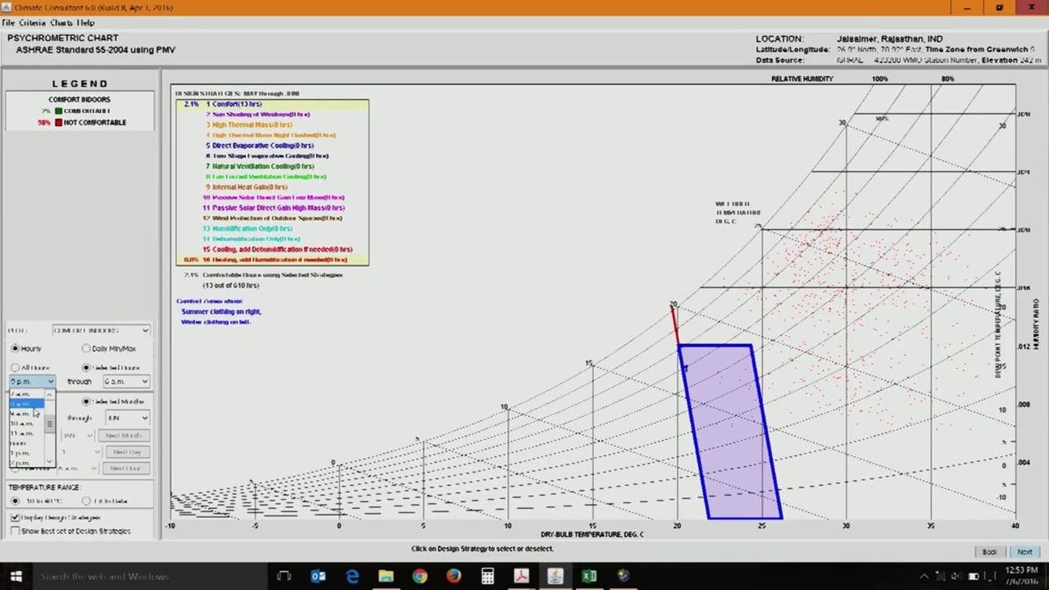
pyautogui.click(36, 412)
pyautogui.click(126, 382)
pyautogui.scroll(2, 120, 422)
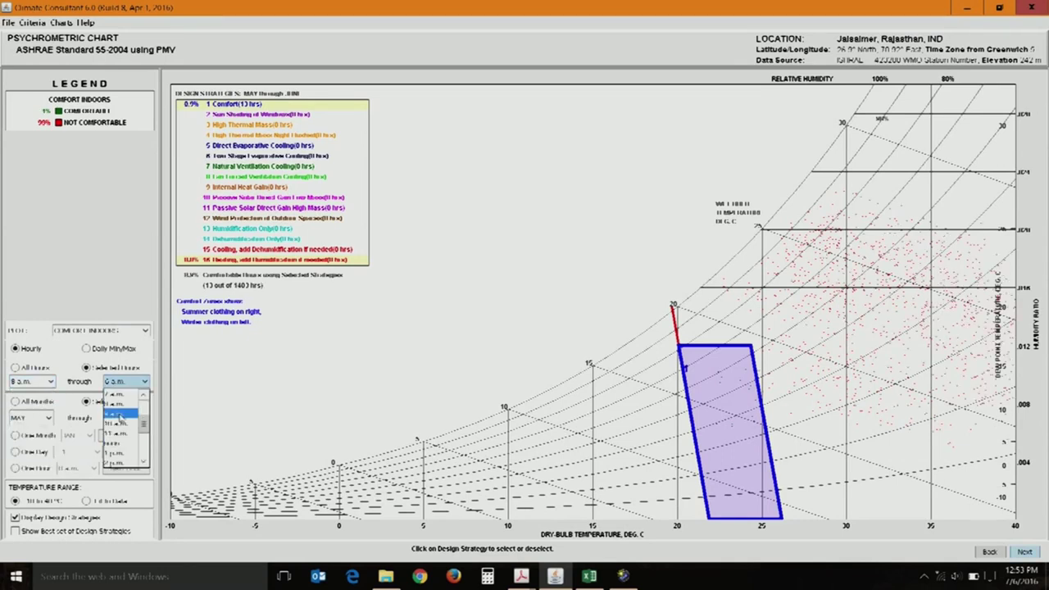
pyautogui.scroll(-4, 121, 418)
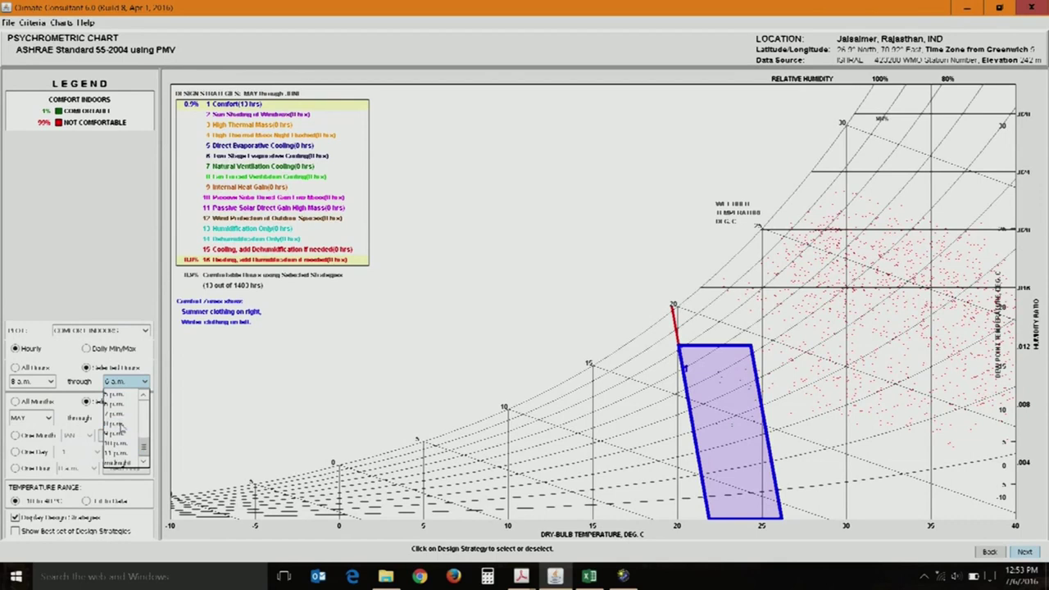
pyautogui.click(121, 405)
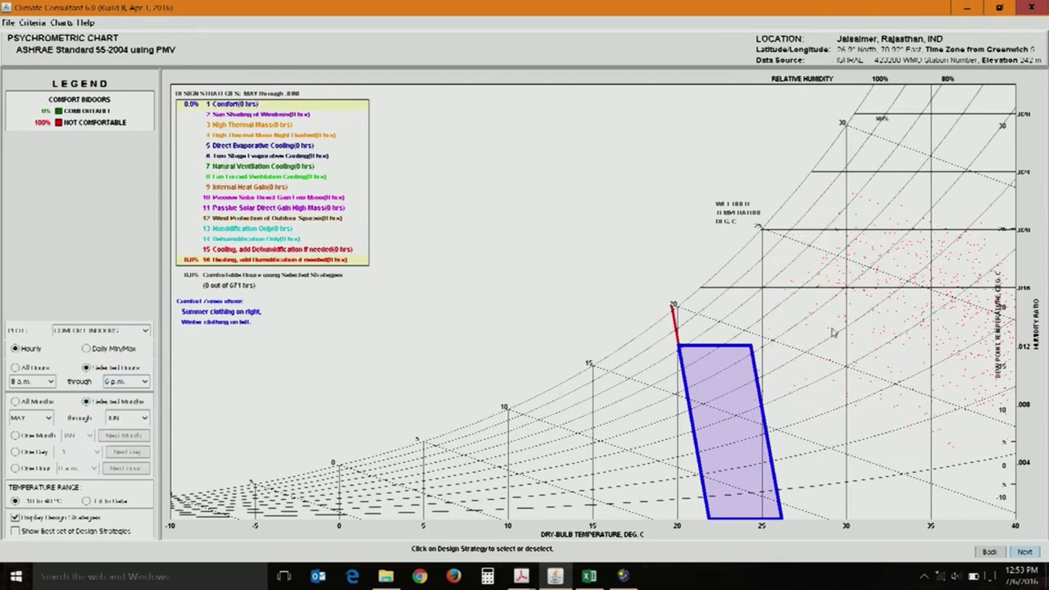
# - Check High Thermal Mass Night Flushed, High Thermal Mass and Direct Evaporative Cooling in turn, and show the best set of design strategies
pyautogui.click(263, 137)
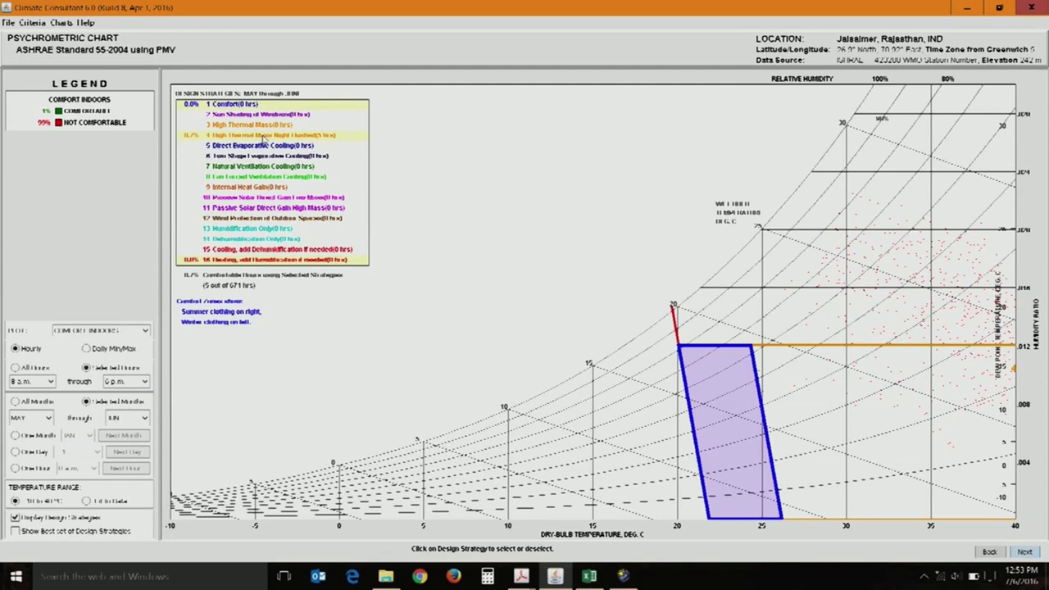
pyautogui.click(264, 136)
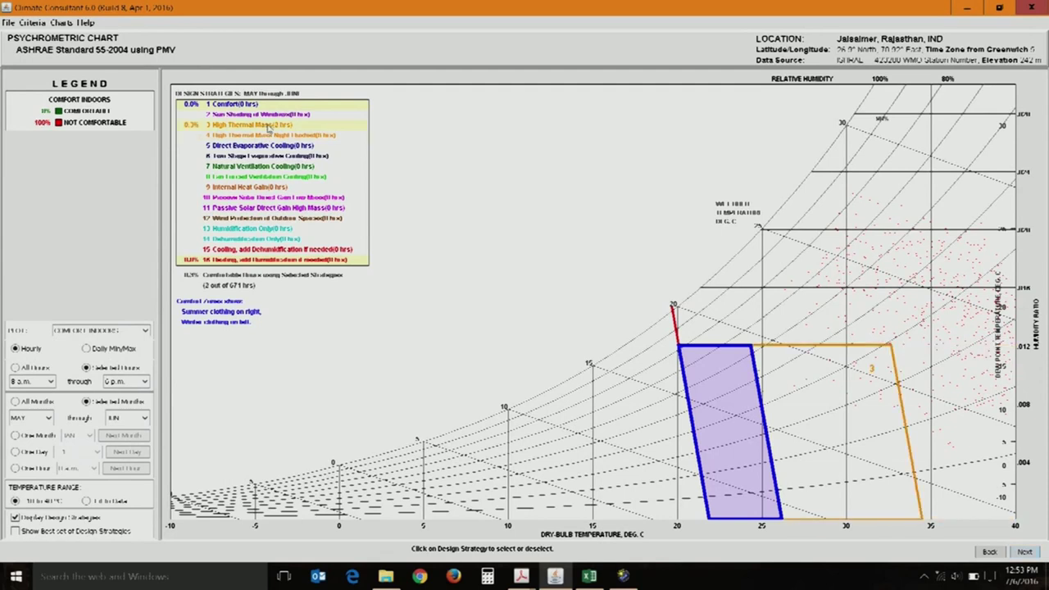
pyautogui.click(267, 146)
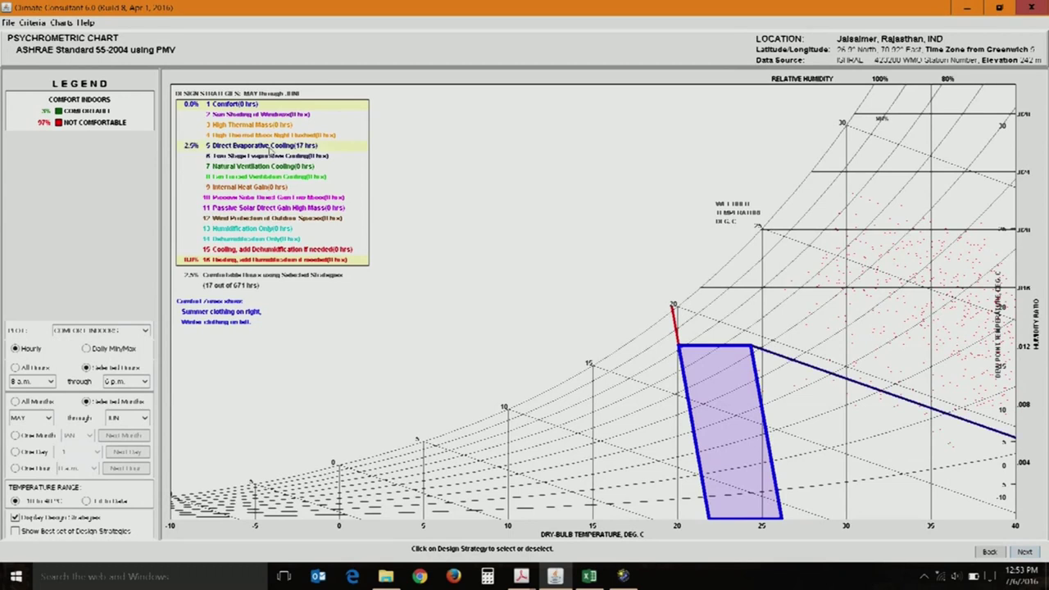
pyautogui.click(269, 146)
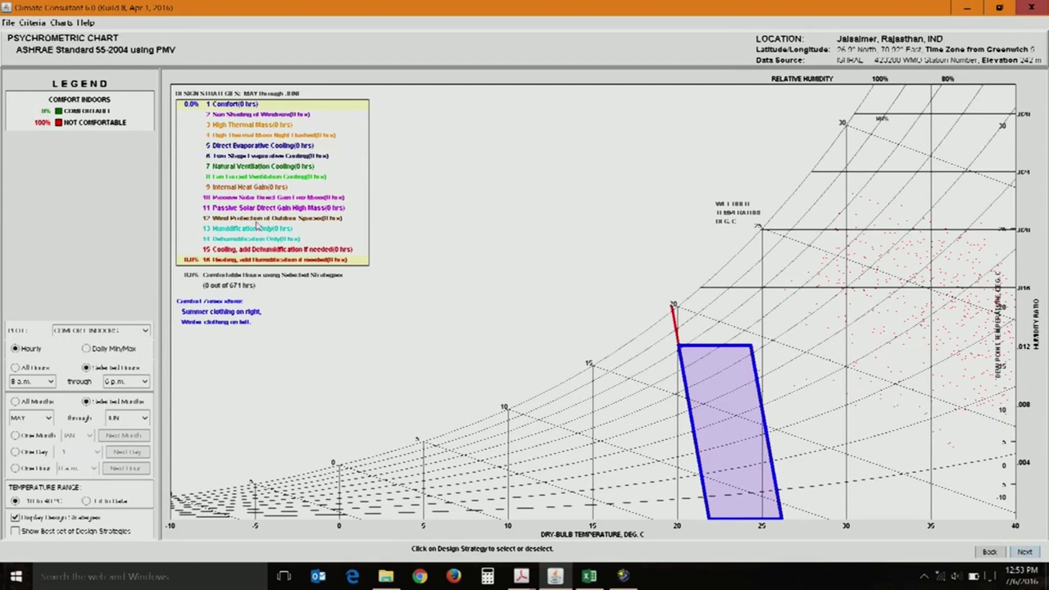
pyautogui.click(65, 532)
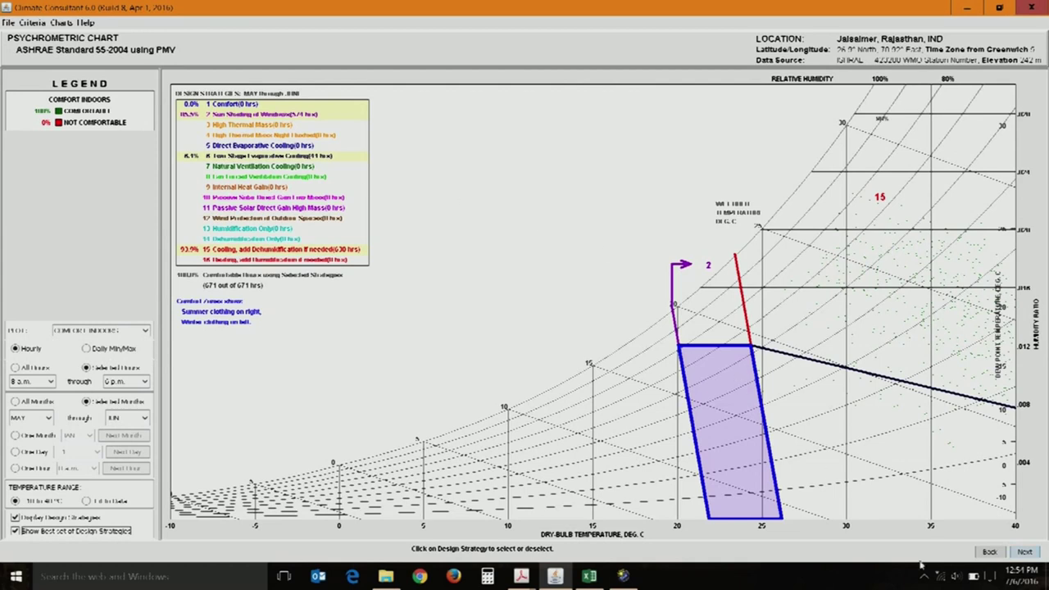
pyautogui.click(33, 23)
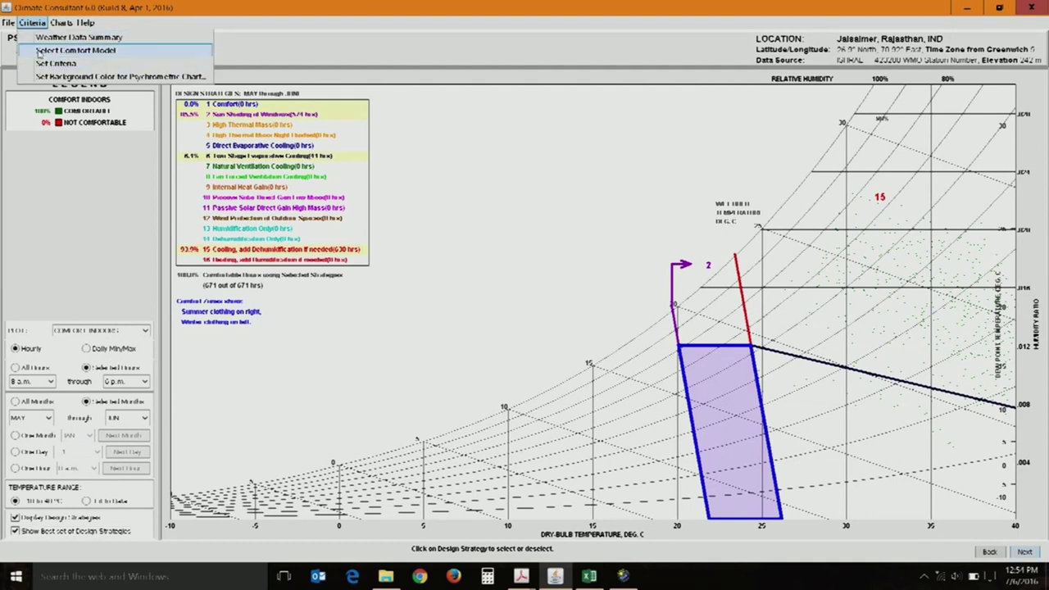
pyautogui.click(33, 23)
pyautogui.click(60, 23)
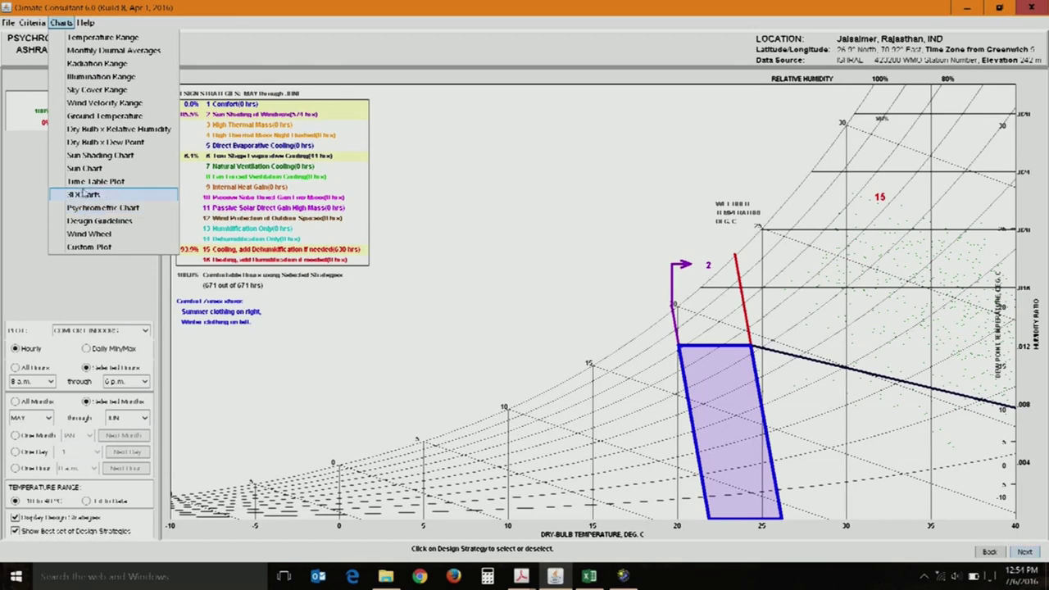
pyautogui.click(61, 22)
# - Set winter clothing, summer clothing and daytime activity level to 1.5 in the comfort criteria, recalculate, and return to the psychrometric chart
pyautogui.click(35, 22)
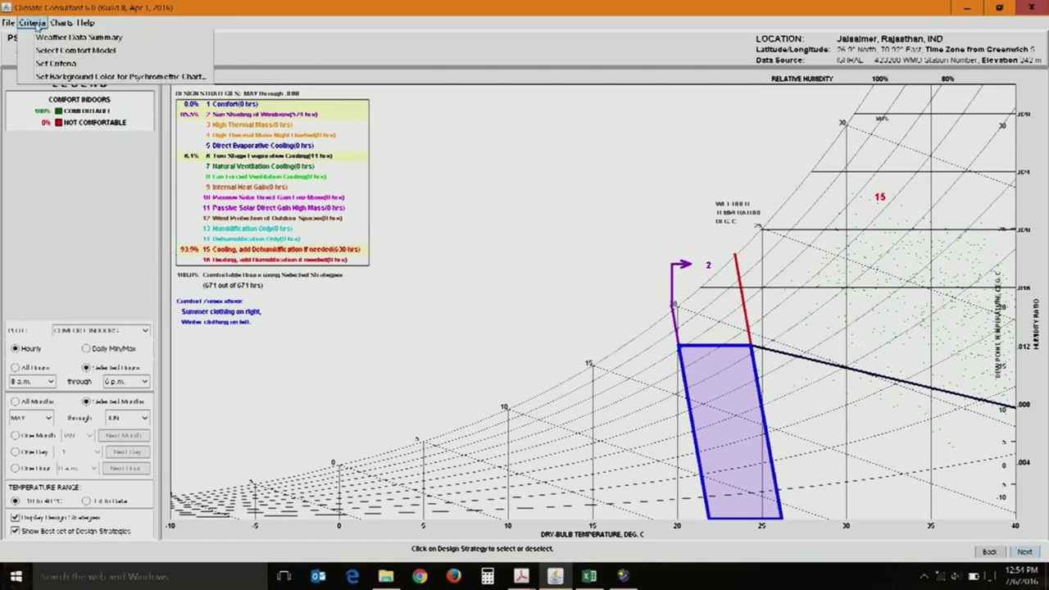
pyautogui.click(51, 65)
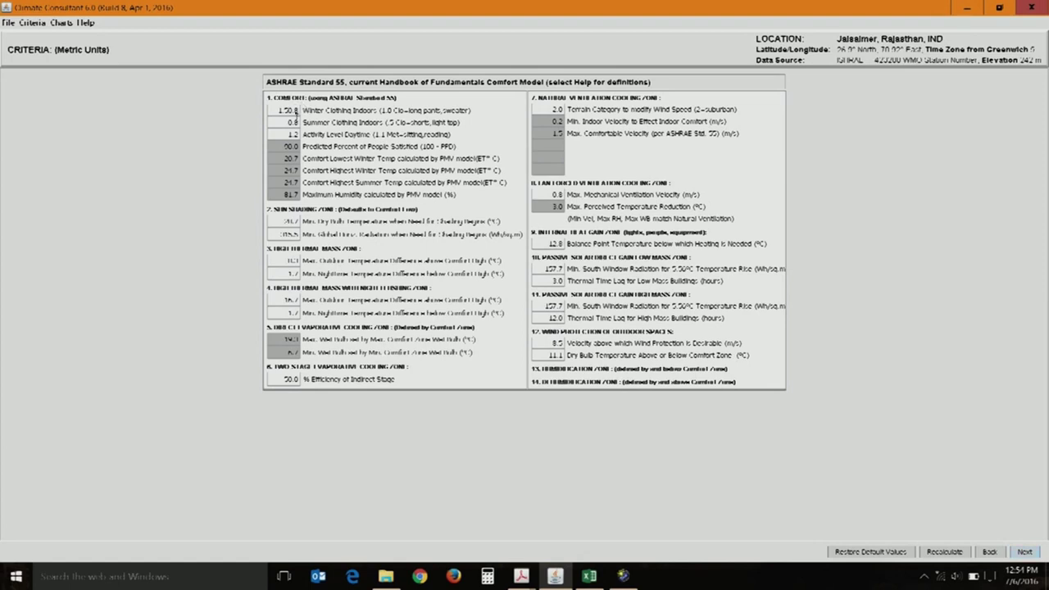
pyautogui.press('Delete')
pyautogui.press('Delete')
pyautogui.press('Delete')
pyautogui.moveTo(286, 121); pyautogui.dragTo(314, 125)
pyautogui.write('1')
pyautogui.click(931, 552)
pyautogui.moveTo(287, 133); pyautogui.dragTo(297, 135)
pyautogui.write('1.1')
pyautogui.click(959, 556)
pyautogui.click(61, 22)
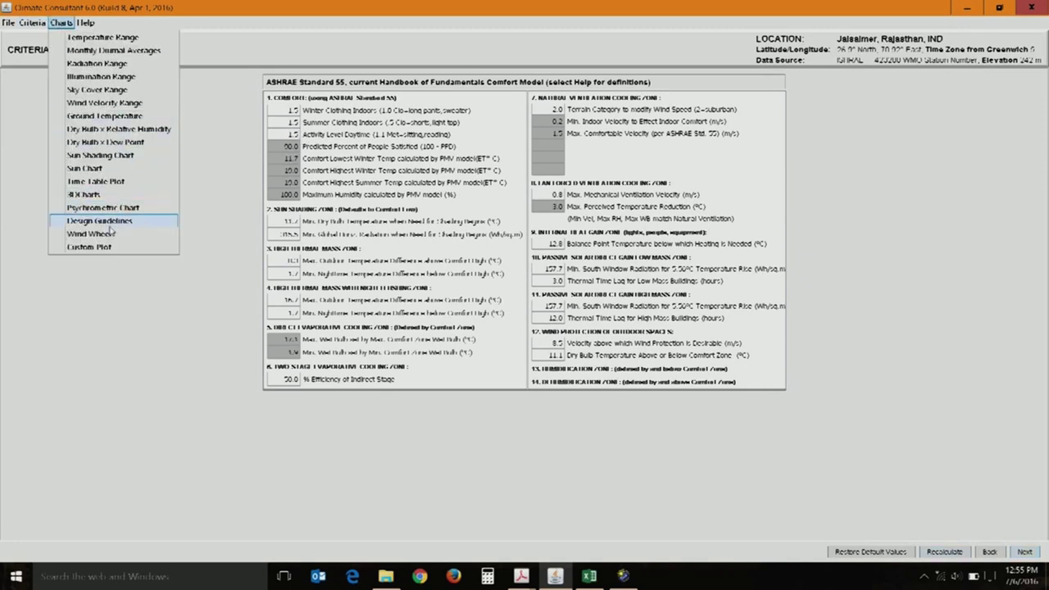
pyautogui.click(119, 211)
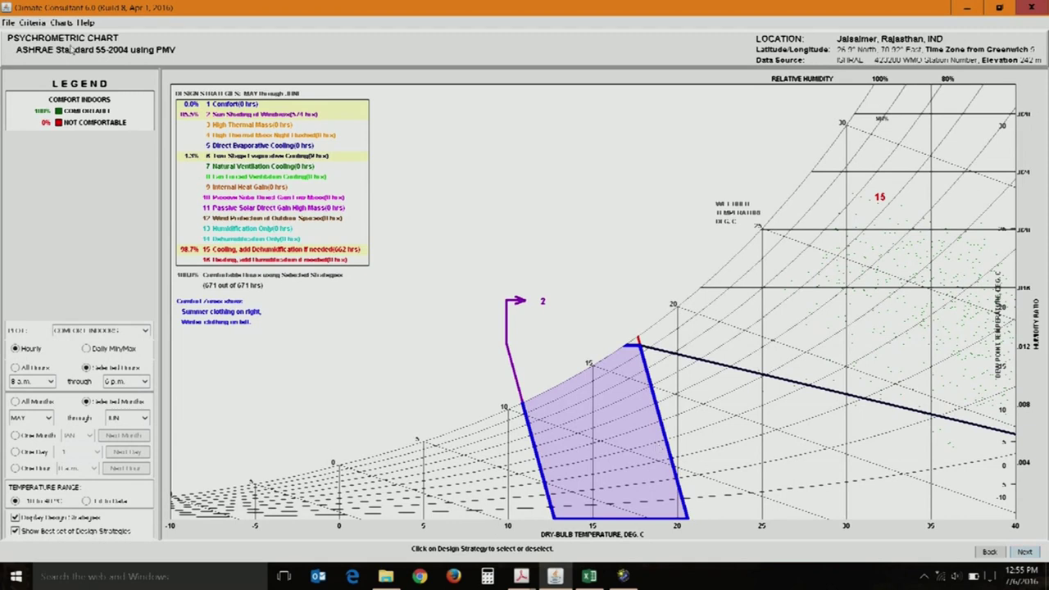
# - Set winter and summer clothing to 0.5 and daytime activity level to 1.0 in the criteria, and return to the psychrometric chart
pyautogui.click(32, 22)
pyautogui.click(54, 63)
pyautogui.moveTo(285, 114); pyautogui.dragTo(301, 110)
pyautogui.write('0.')
pyautogui.moveTo(288, 124); pyautogui.dragTo(314, 127)
pyautogui.write('0.')
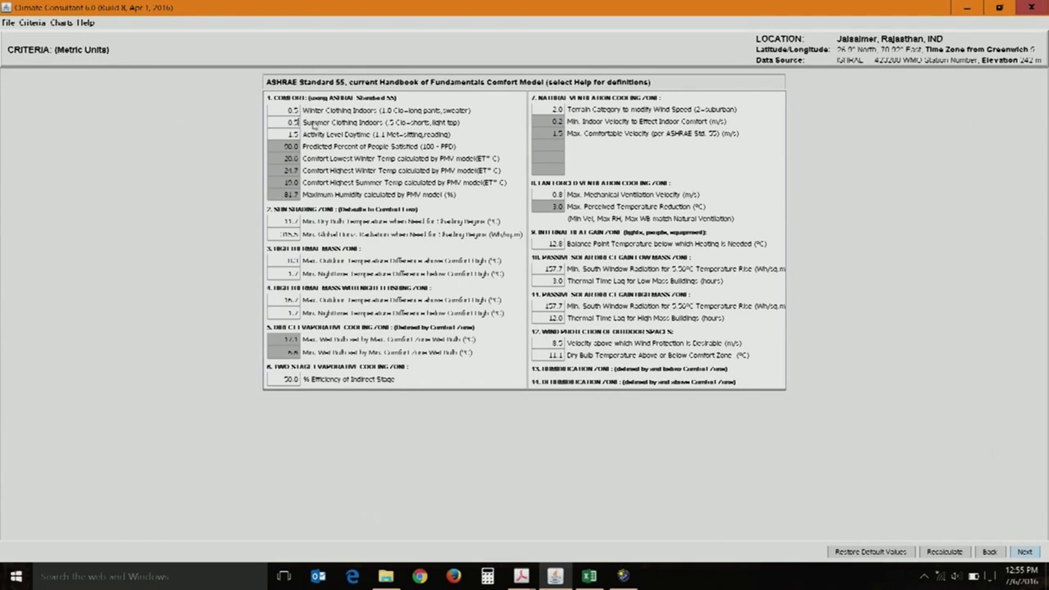
pyautogui.moveTo(287, 133); pyautogui.dragTo(303, 137)
pyautogui.write('1.0')
pyautogui.press('Return')
pyautogui.click(60, 22)
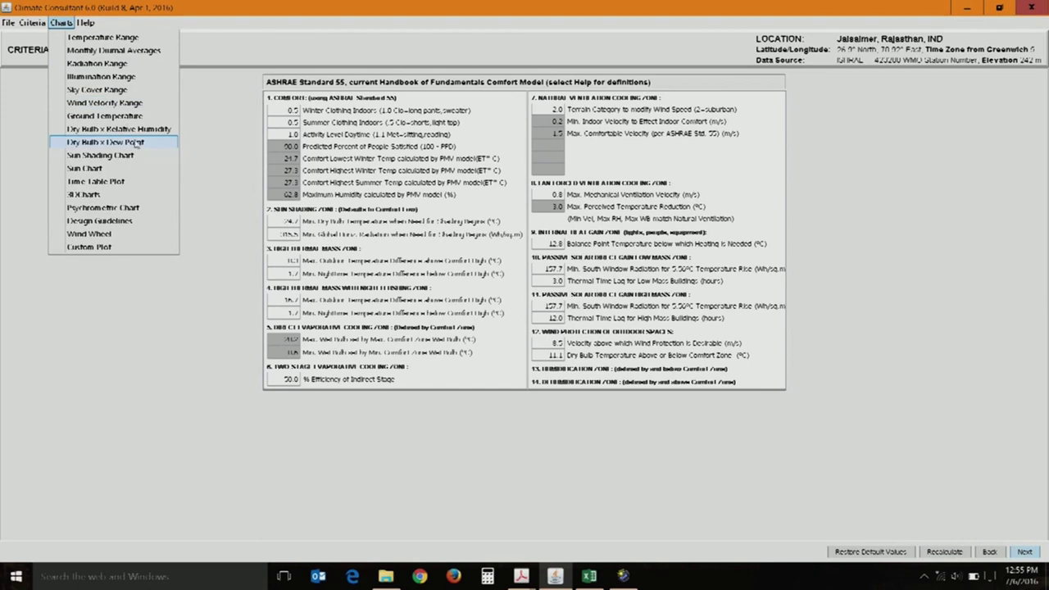
pyautogui.click(131, 210)
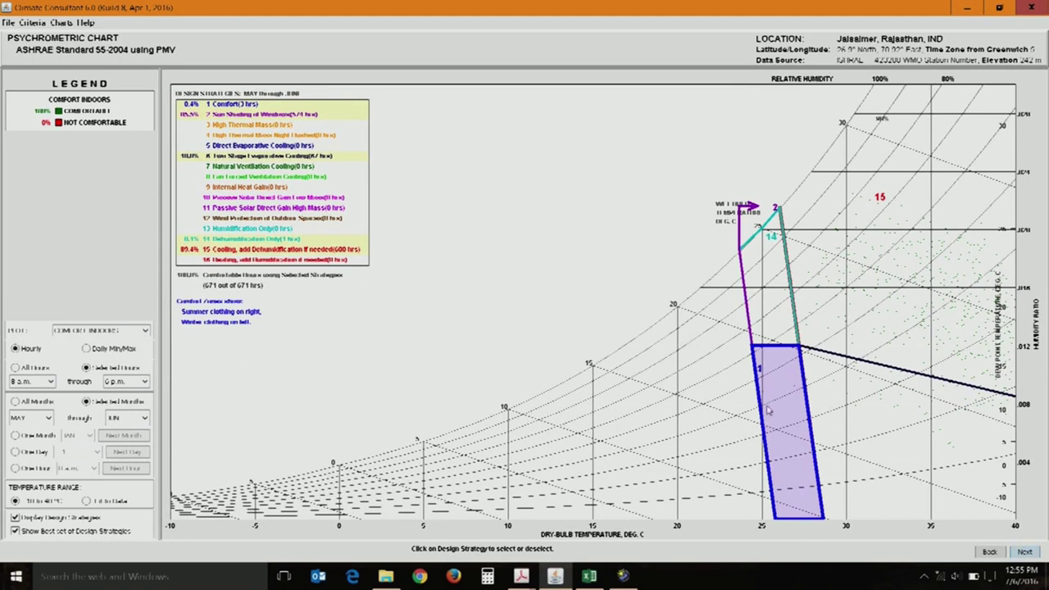
# - Restore the comfort criteria to their default values
pyautogui.click(32, 22)
pyautogui.click(52, 65)
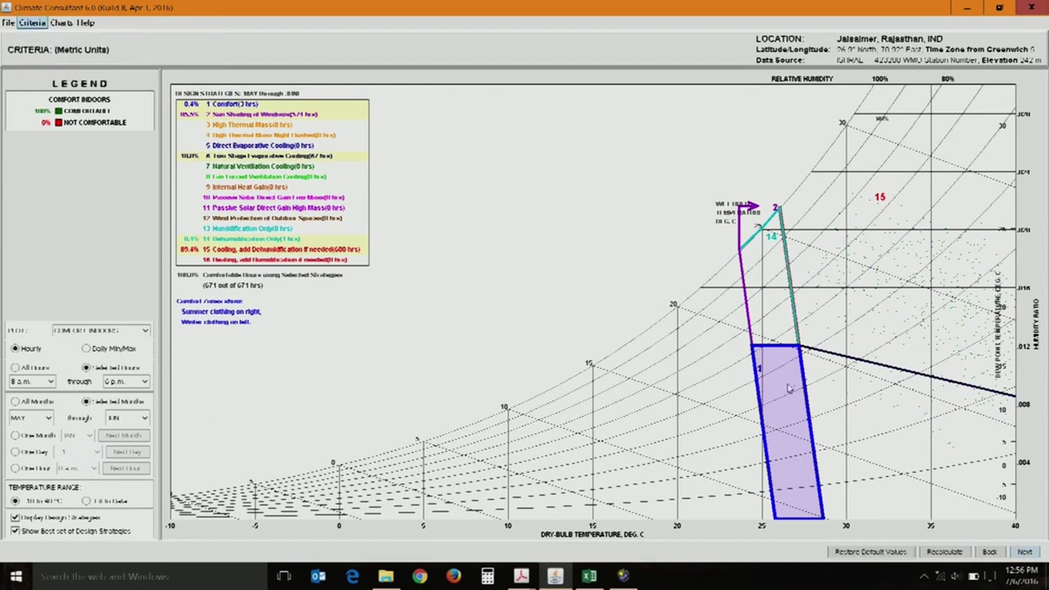
pyautogui.click(879, 555)
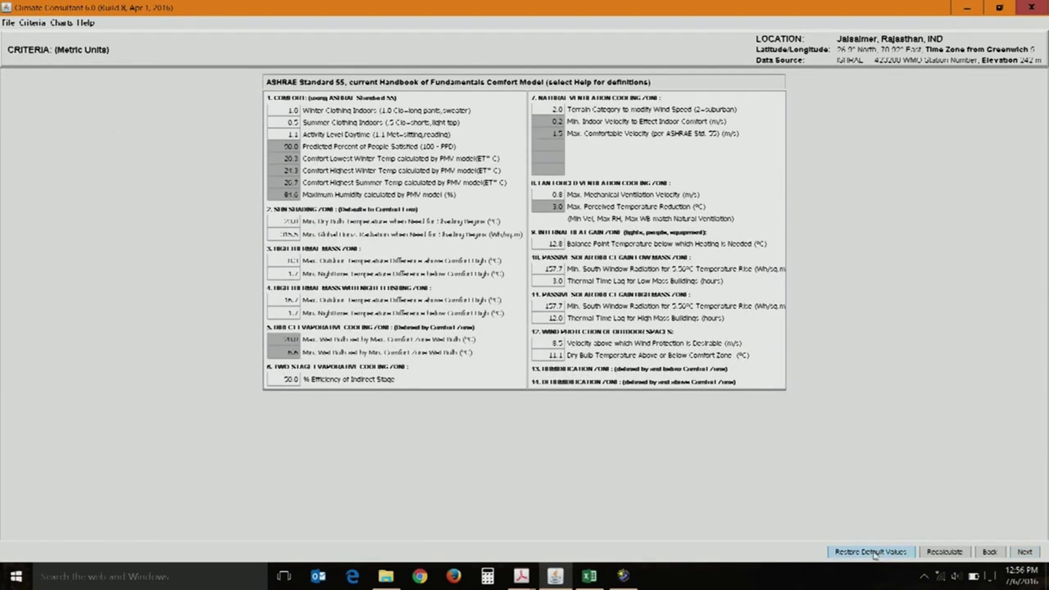
# - Set winter and summer clothing to 0.8 and daytime activity level to 1.2, recalculate, and return to the psychrometric chart
pyautogui.doubleClick(292, 111)
pyautogui.write('0.')
pyautogui.doubleClick(292, 122)
pyautogui.write('0')
pyautogui.doubleClick(292, 135)
pyautogui.write('1')
pyautogui.click(954, 558)
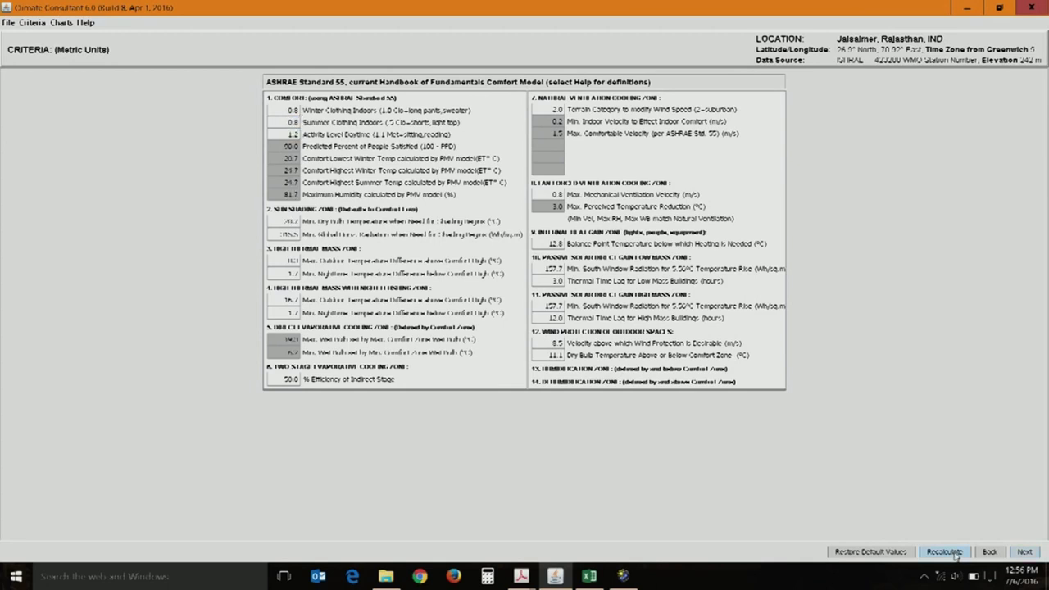
pyautogui.click(57, 23)
pyautogui.click(82, 208)
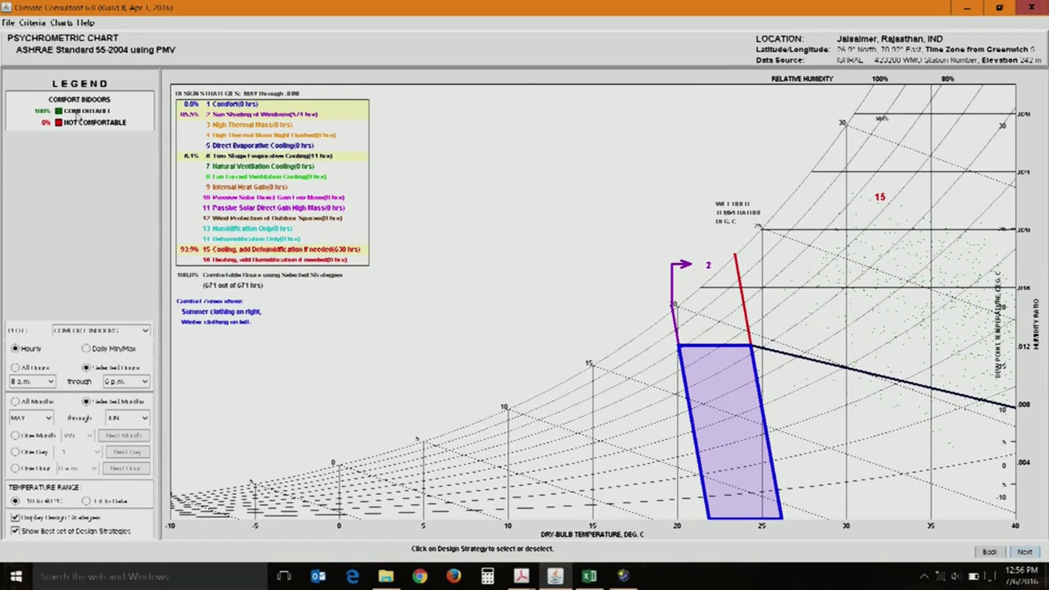
# - Switch to the Adaptive Comfort Model in ASHRAE Standard 55-2010 and display its psychrometric chart
pyautogui.click(33, 23)
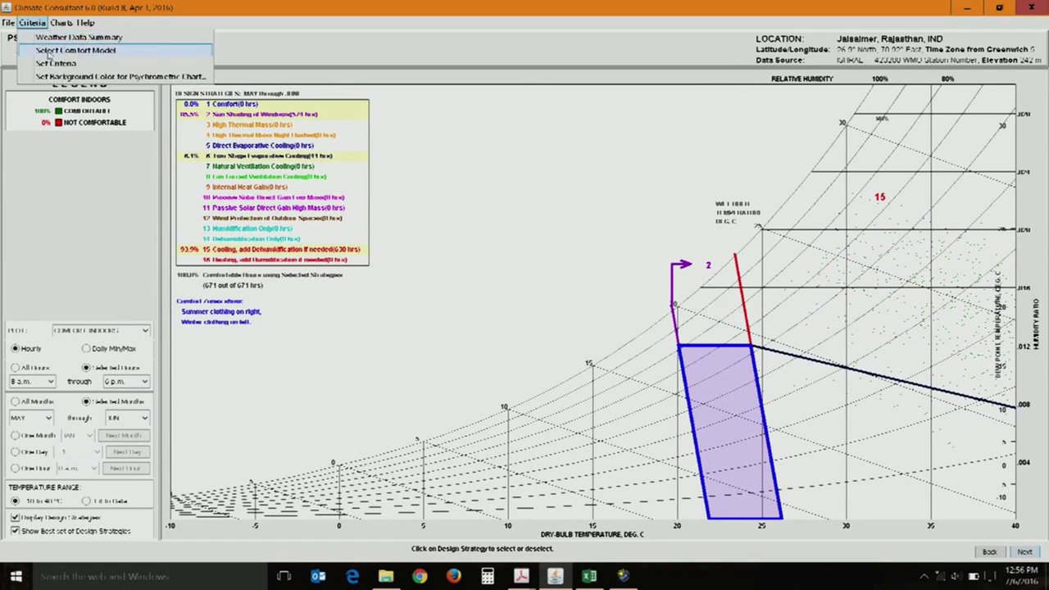
pyautogui.click(49, 51)
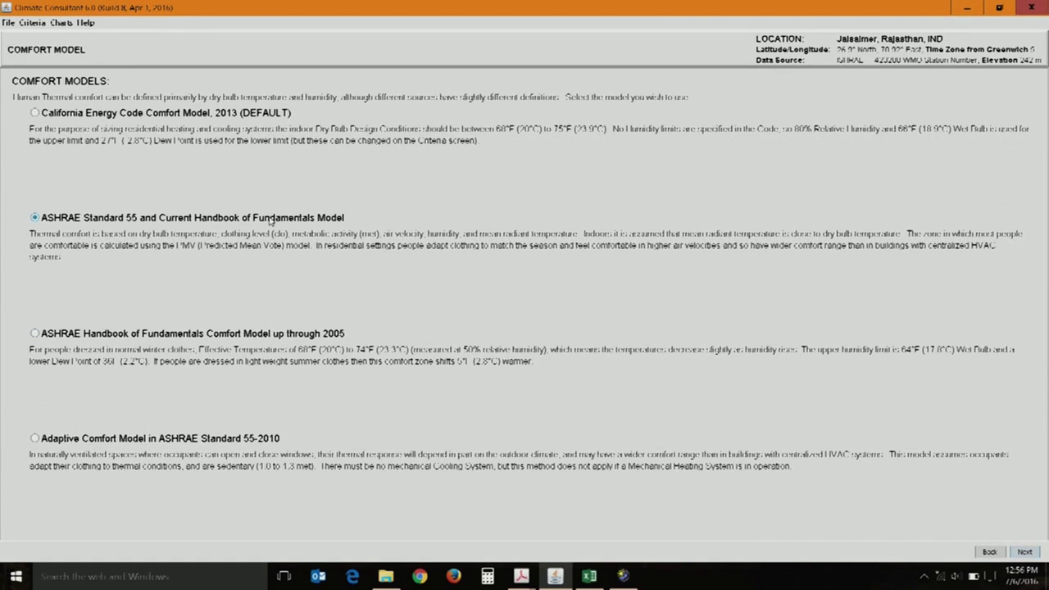
pyautogui.click(143, 443)
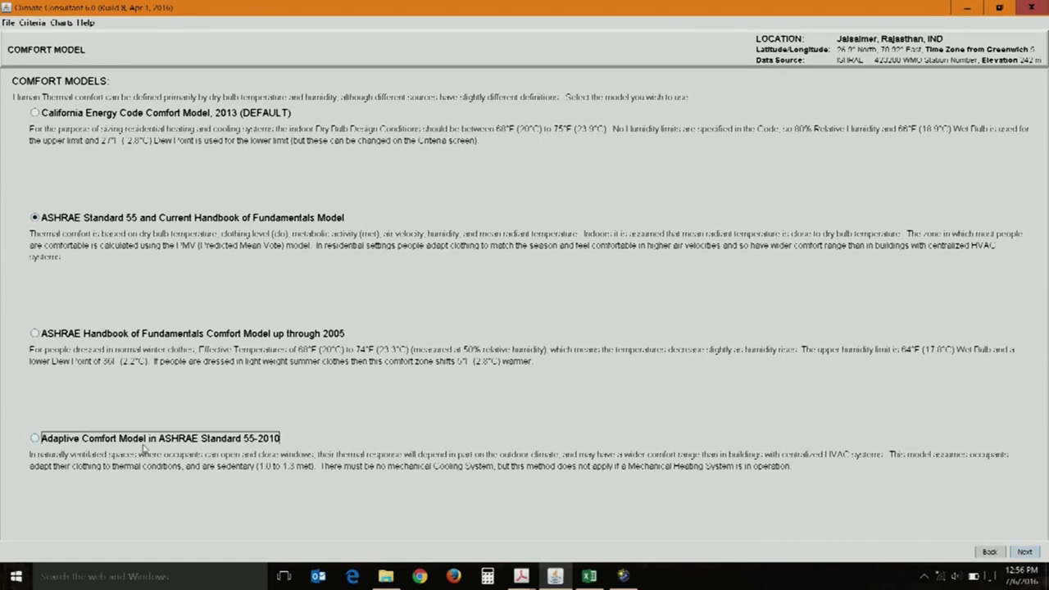
pyautogui.click(64, 26)
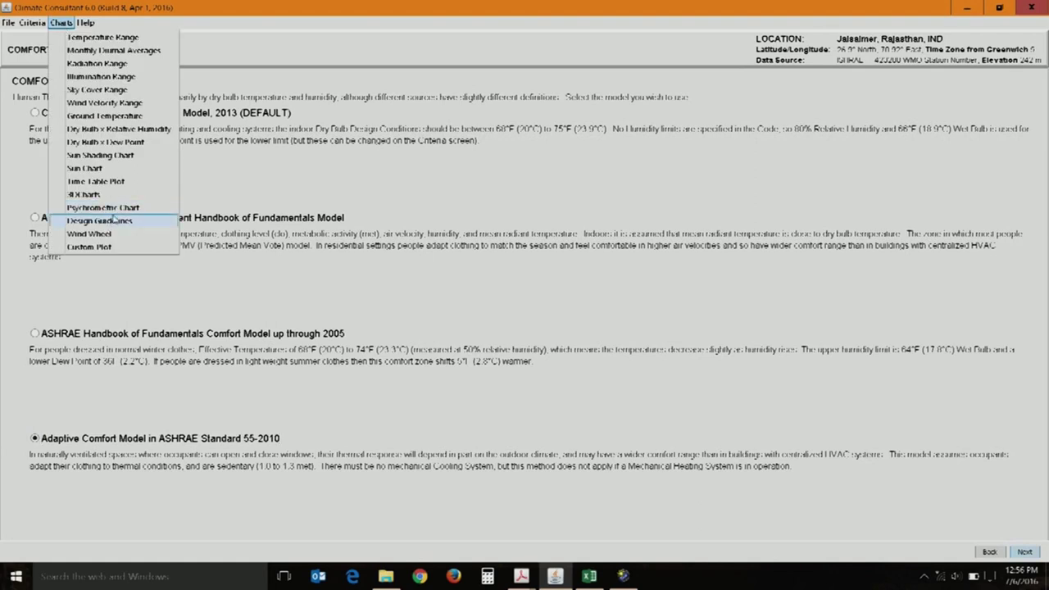
pyautogui.click(116, 210)
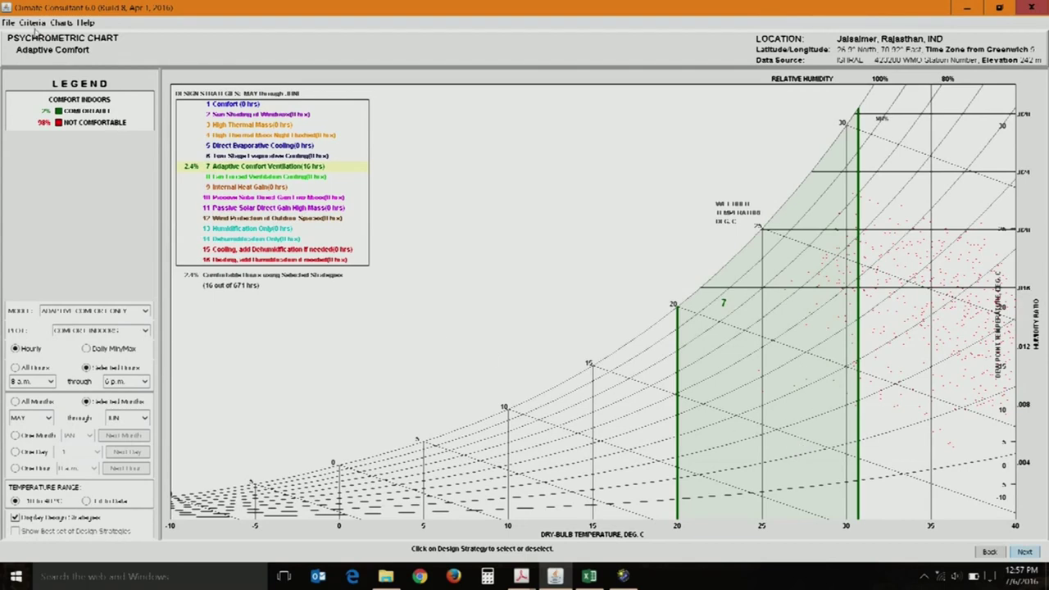
# - Select the ASHRAE Standard 55 and Current Handbook of Fundamentals Model, and return to the psychrometric chart
pyautogui.click(34, 24)
pyautogui.click(49, 50)
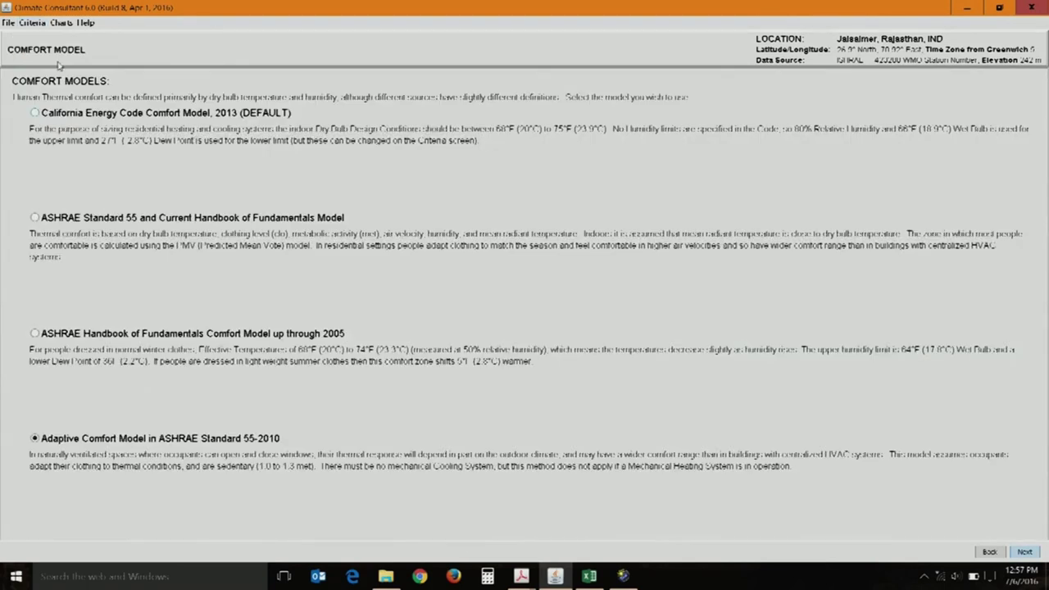
pyautogui.click(155, 220)
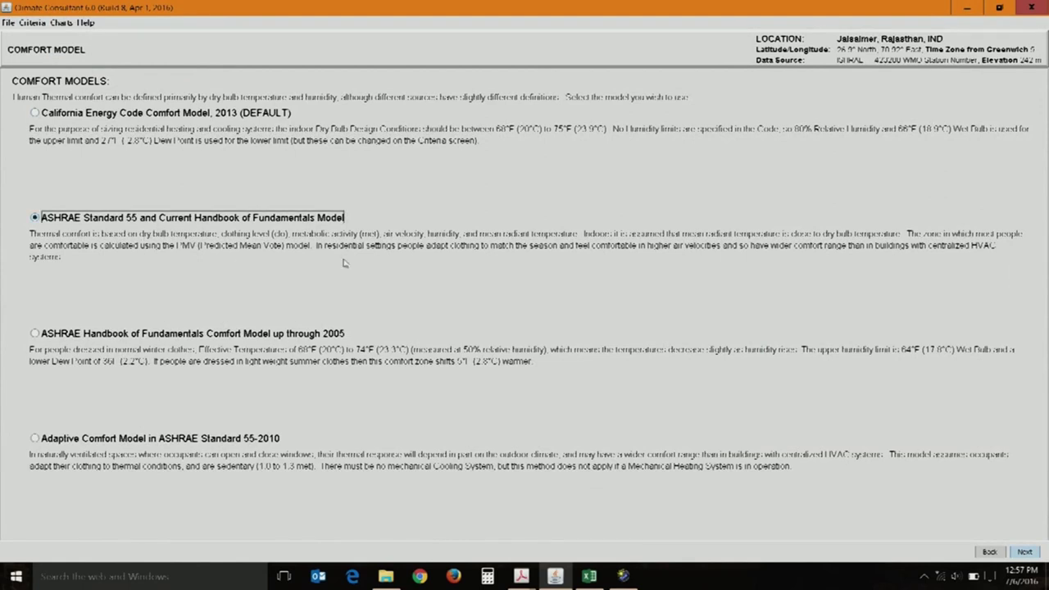
pyautogui.click(1024, 552)
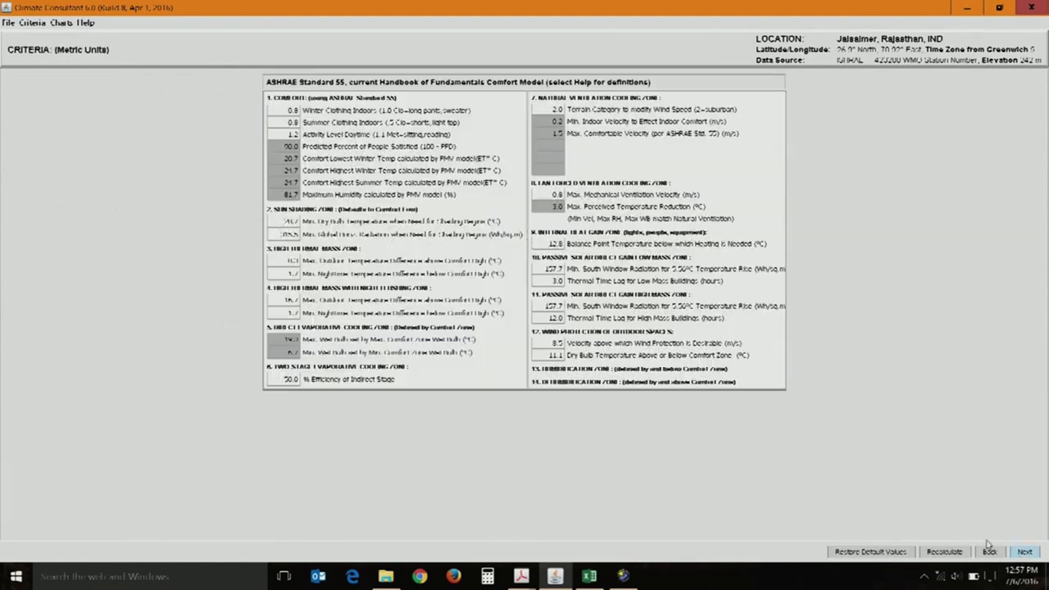
pyautogui.click(62, 23)
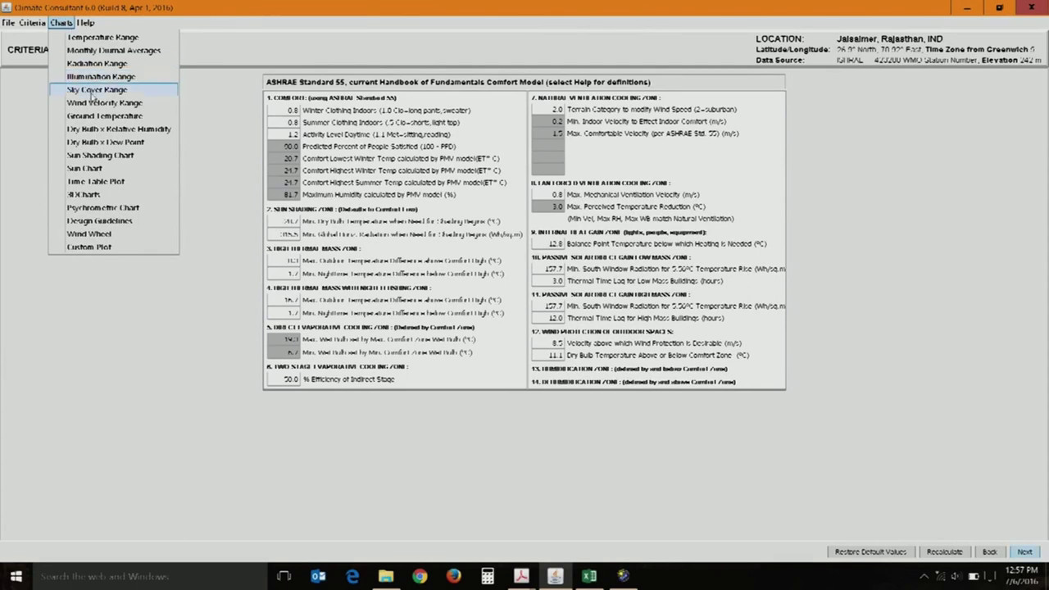
pyautogui.click(104, 209)
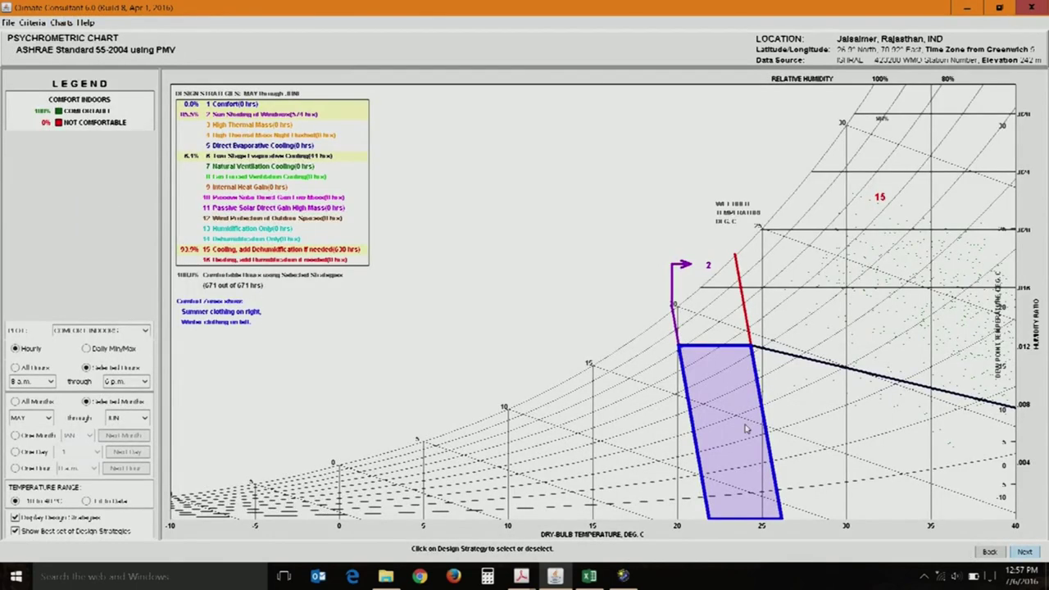
# - Open the May through June design guidelines, dismiss the warning, and view the sketches for guidelines 37, 59 and 61
pyautogui.click(1025, 553)
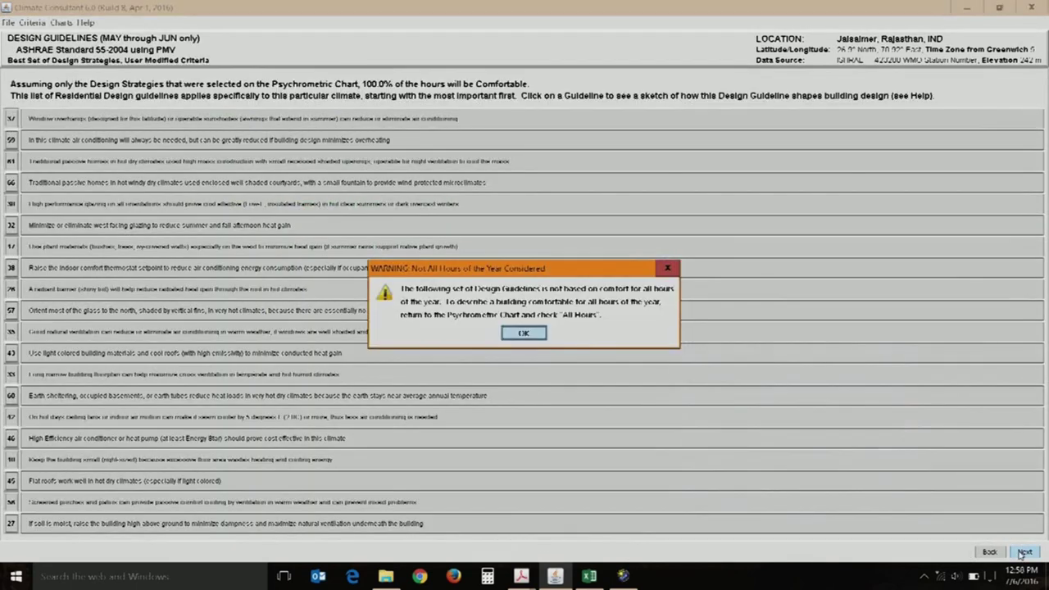
pyautogui.click(523, 334)
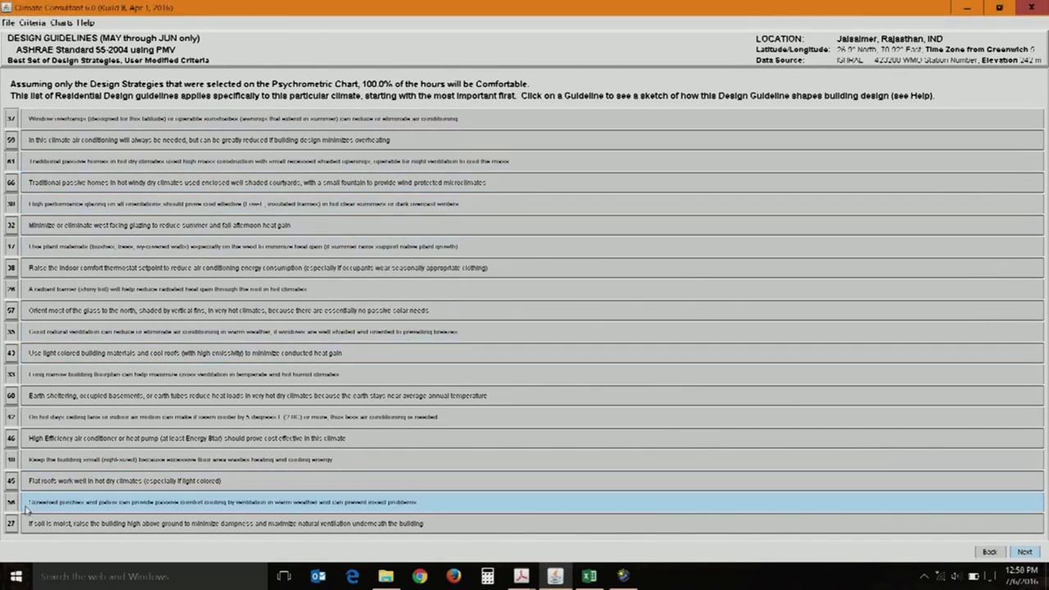
pyautogui.click(71, 119)
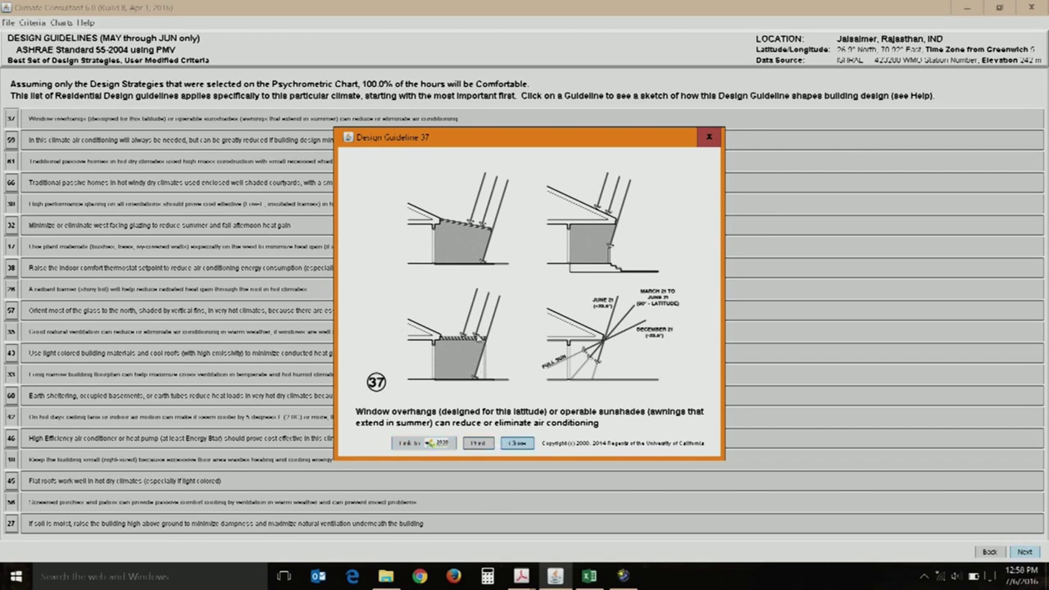
pyautogui.click(518, 447)
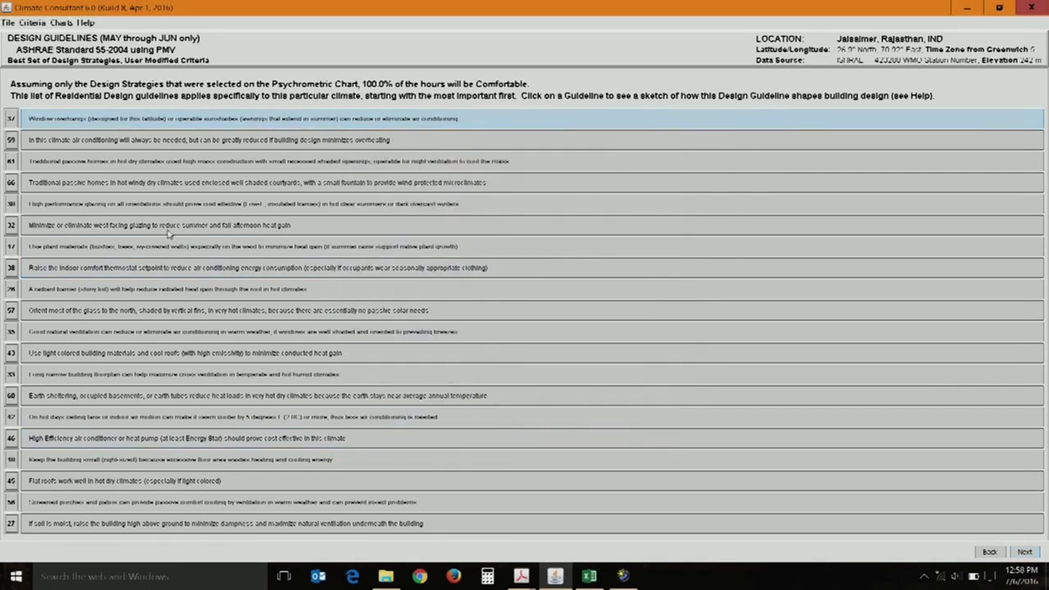
pyautogui.click(41, 144)
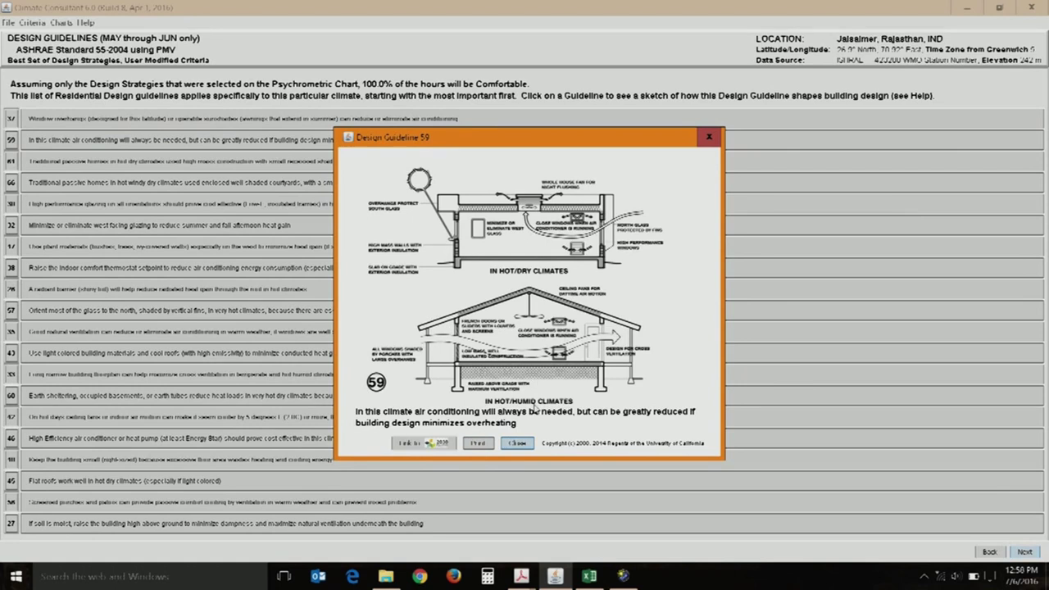
pyautogui.click(518, 442)
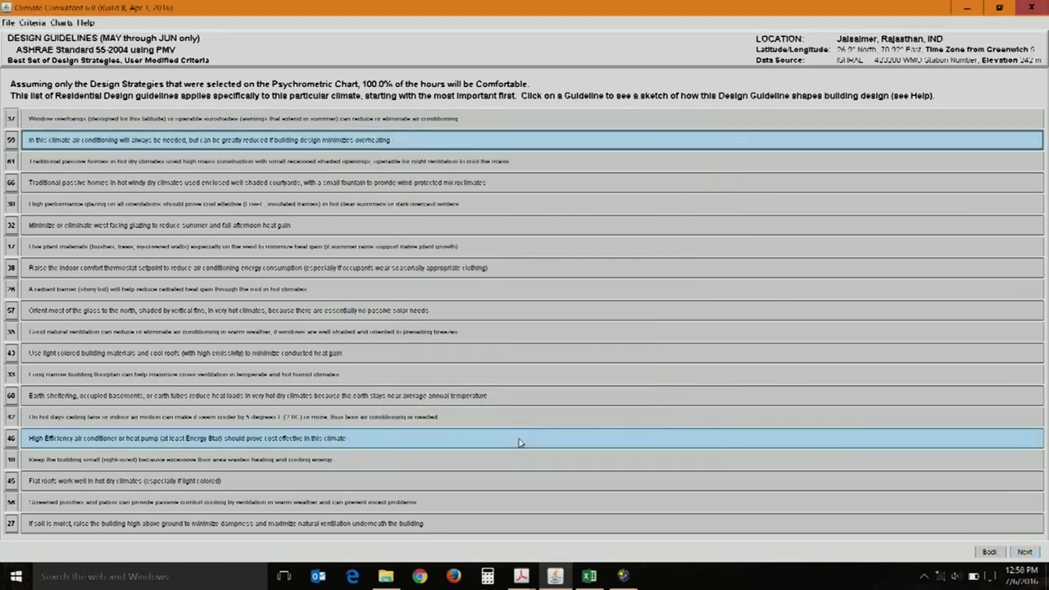
pyautogui.click(89, 168)
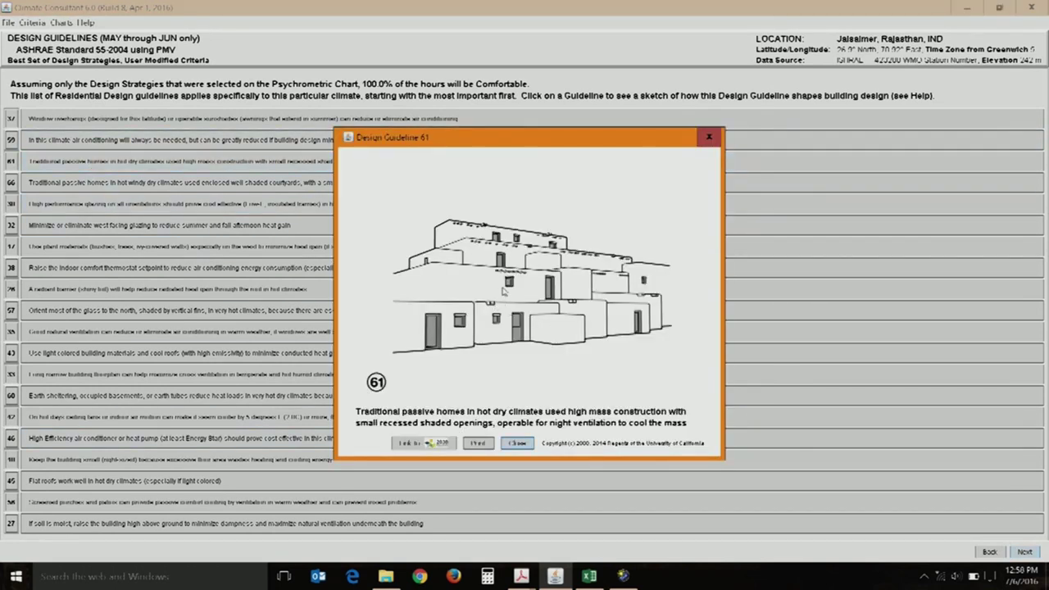
pyautogui.click(518, 443)
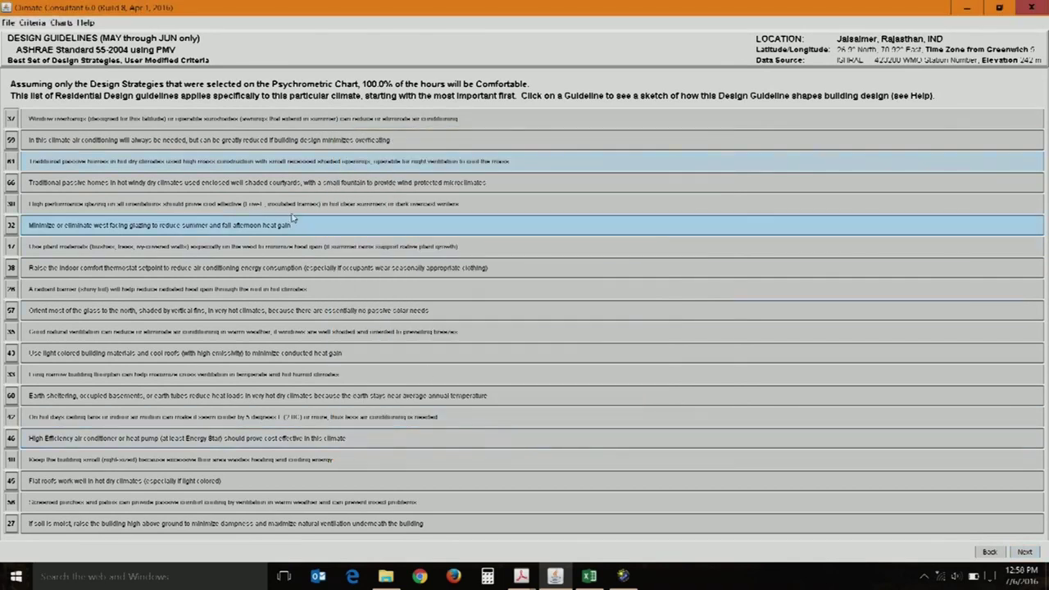
# - View the guideline sketches for plant materials (17), radiant barrier (26) and long narrow floorplan (33)
pyautogui.click(168, 246)
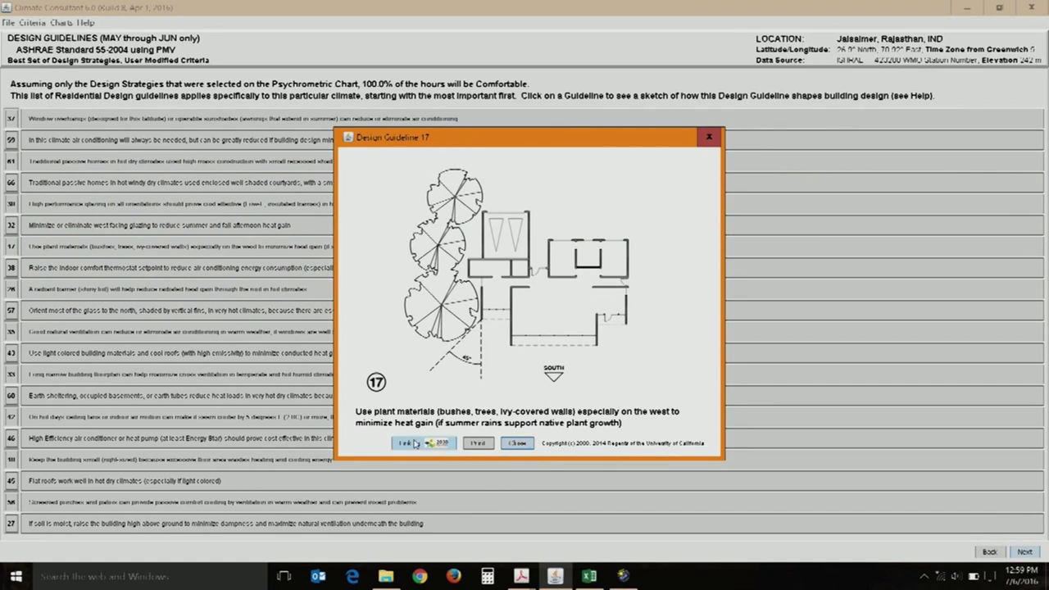
pyautogui.click(514, 448)
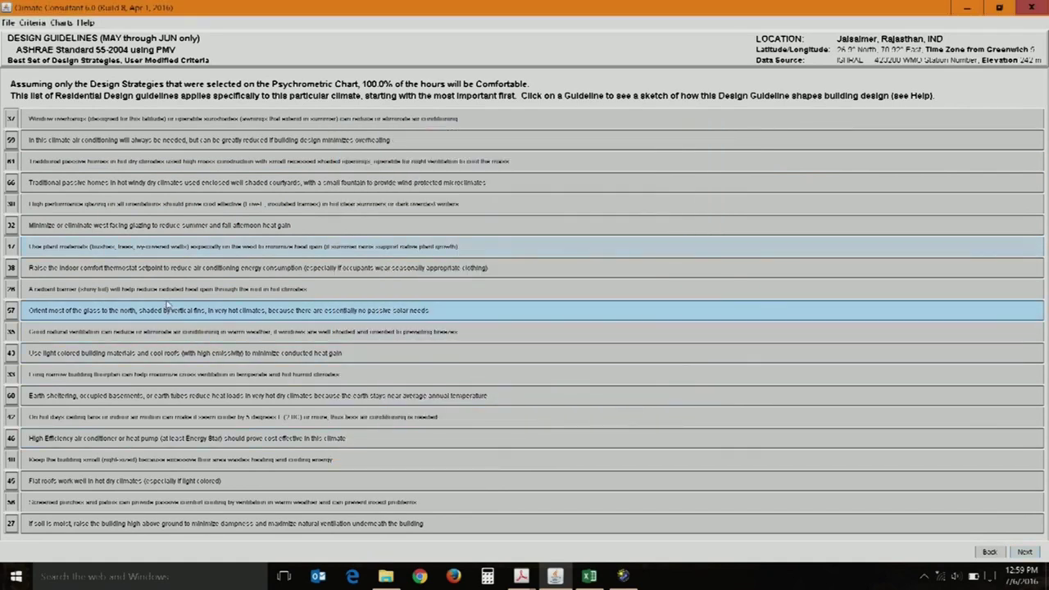
pyautogui.click(172, 293)
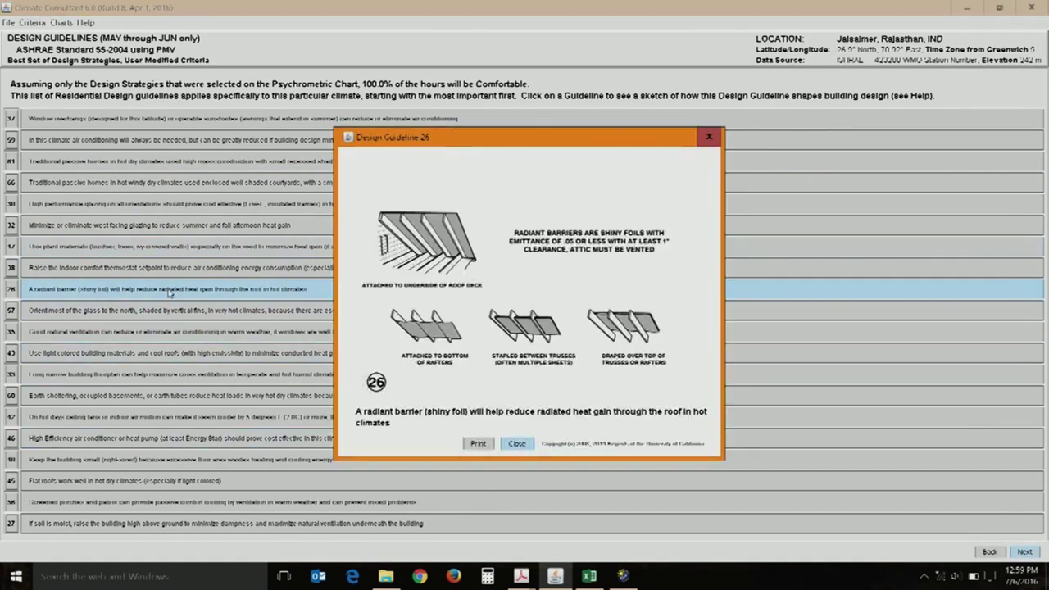
pyautogui.click(517, 445)
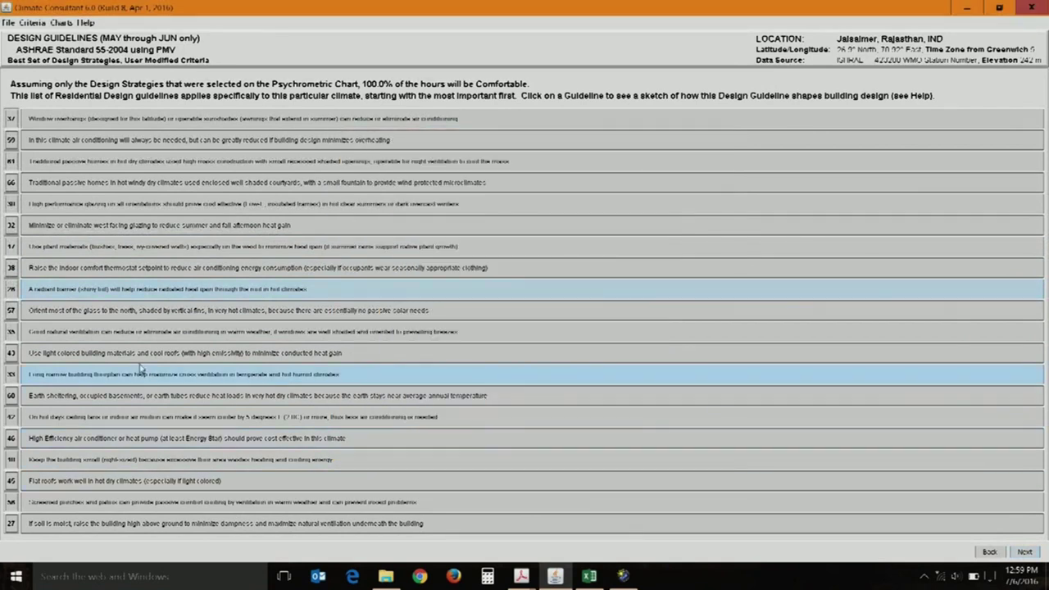
pyautogui.click(93, 377)
pyautogui.click(517, 446)
# - View the guideline sketches for natural ventilation (35), flat roofs (45) and raising the building above moist soil (27)
pyautogui.click(141, 337)
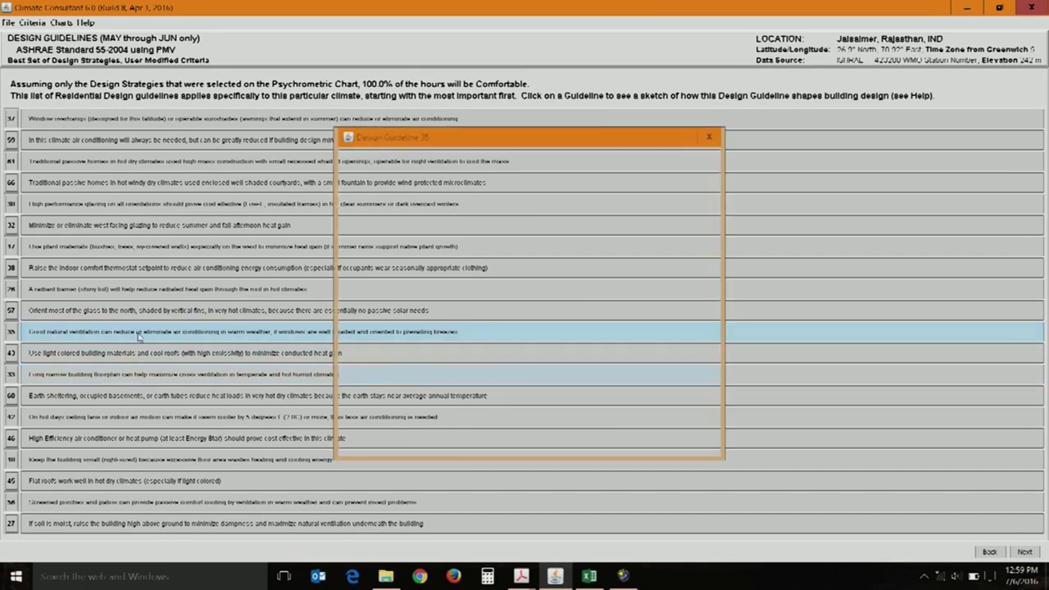
pyautogui.click(518, 443)
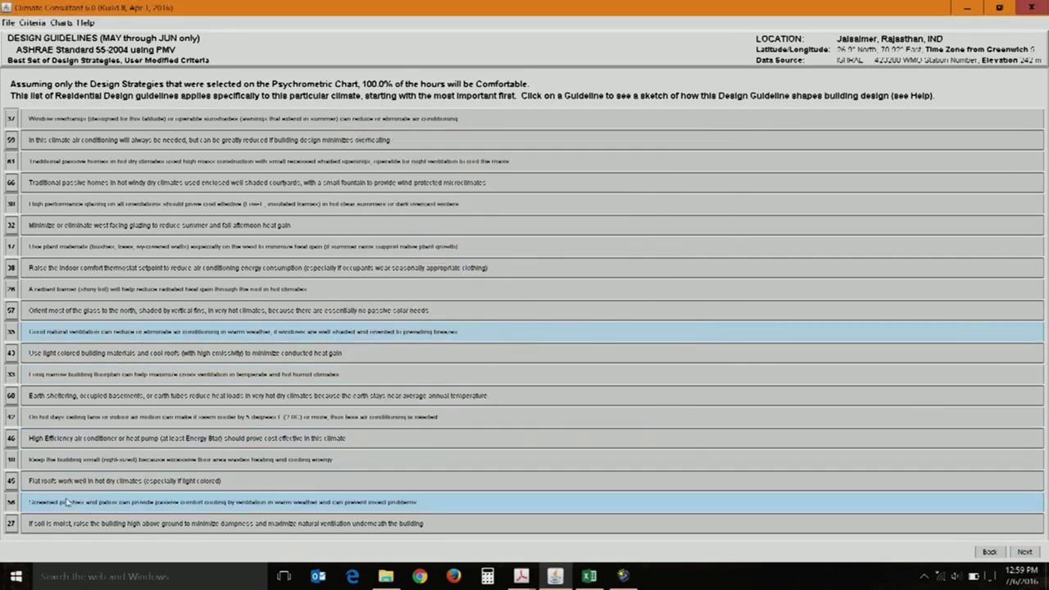
pyautogui.click(74, 485)
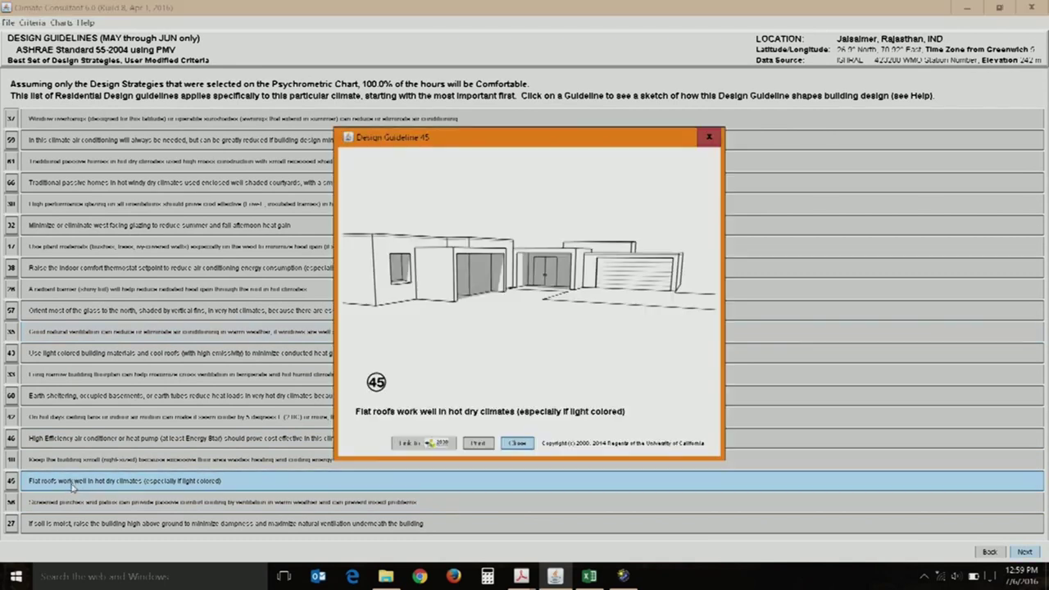
pyautogui.click(517, 444)
pyautogui.click(172, 529)
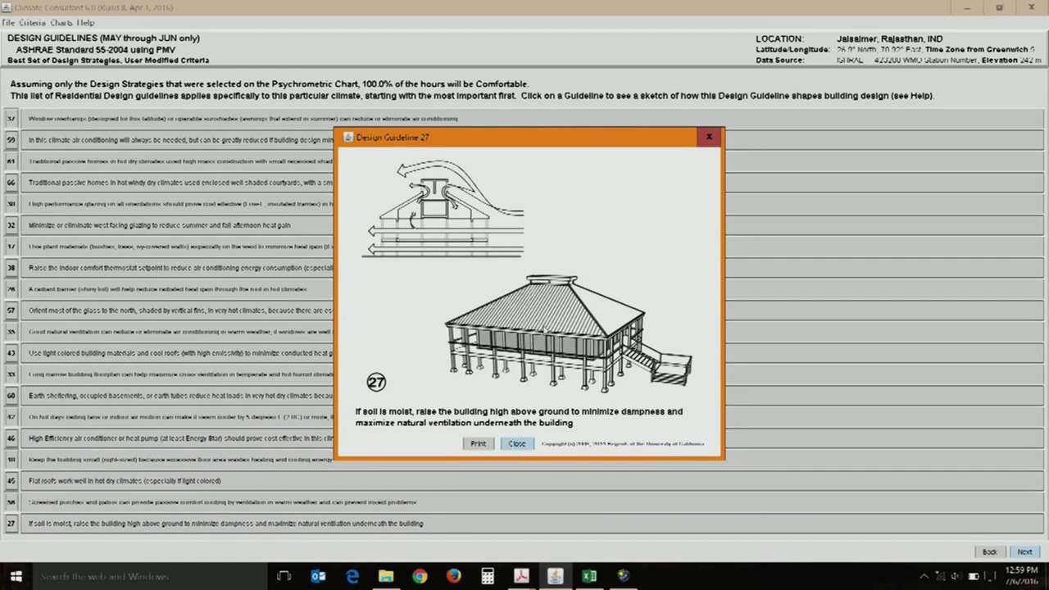
pyautogui.click(514, 443)
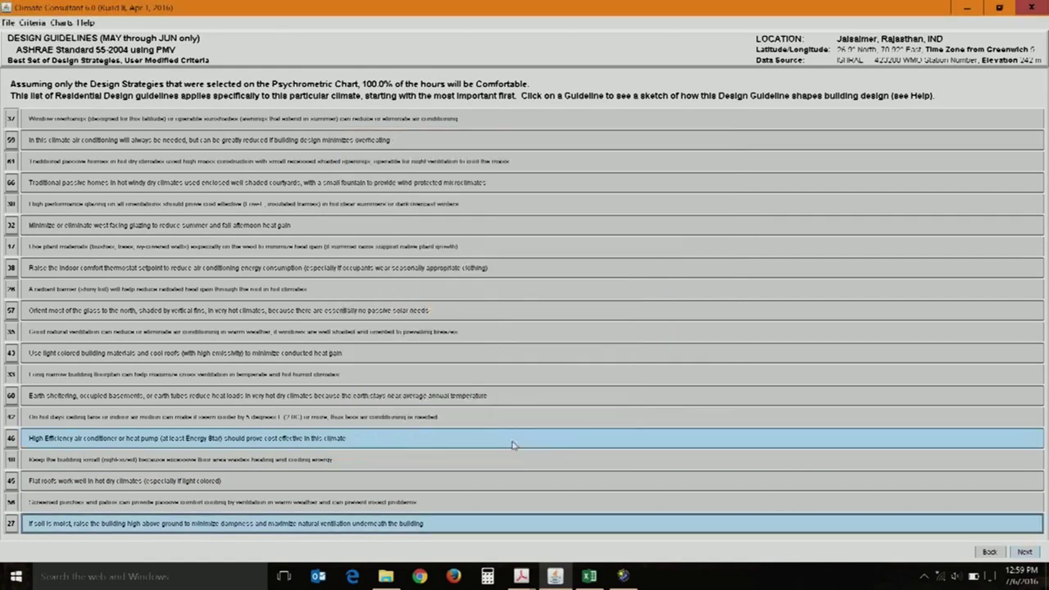
# - Open the wind wheel, view it for January only with all hours included, and restore all months
pyautogui.click(1024, 552)
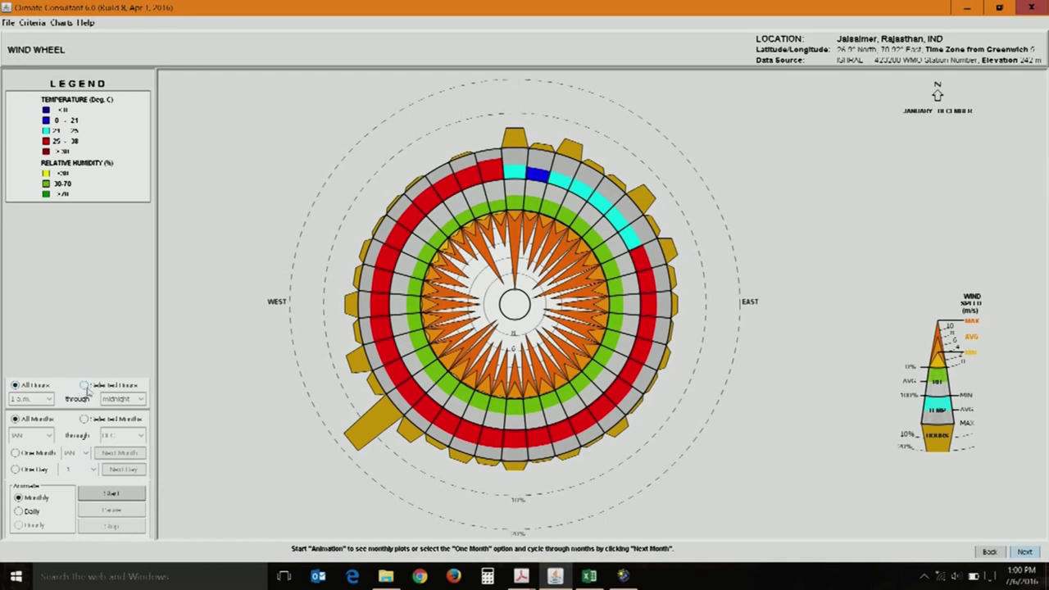
pyautogui.click(84, 385)
pyautogui.click(40, 386)
pyautogui.click(101, 421)
pyautogui.click(117, 437)
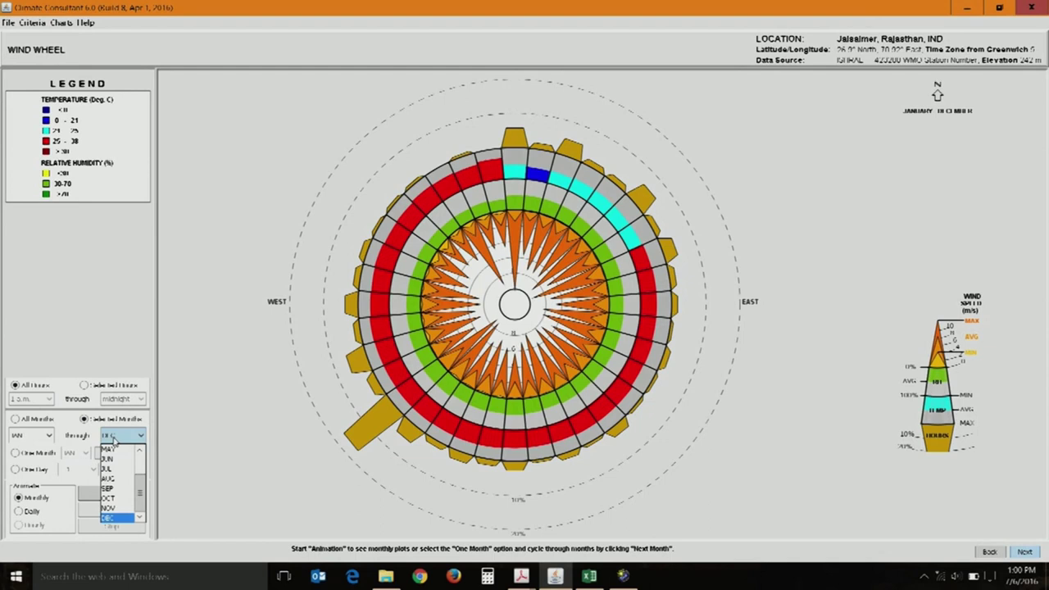
pyautogui.click(115, 450)
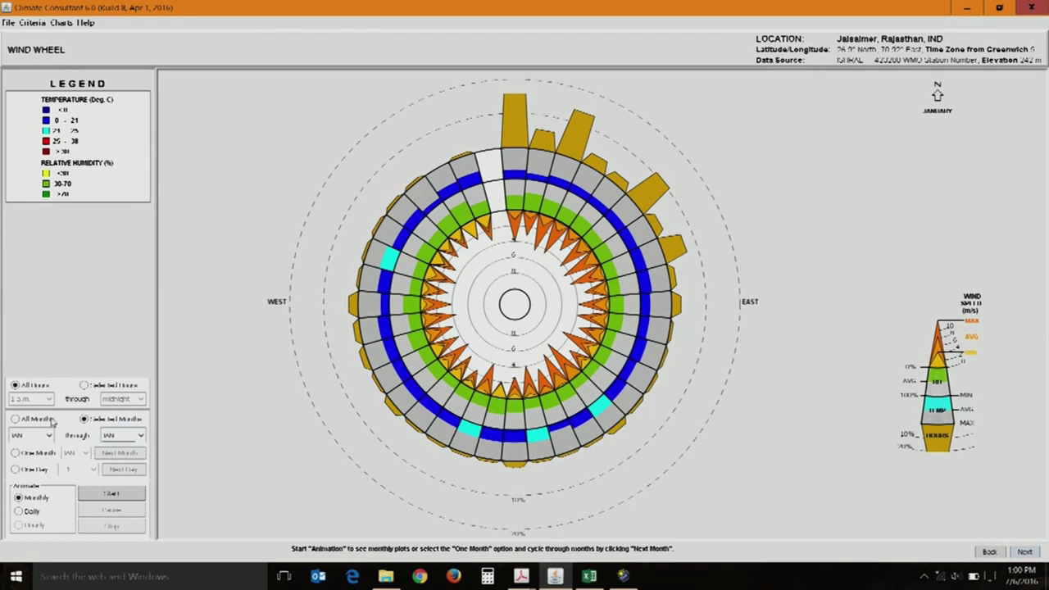
pyautogui.click(17, 419)
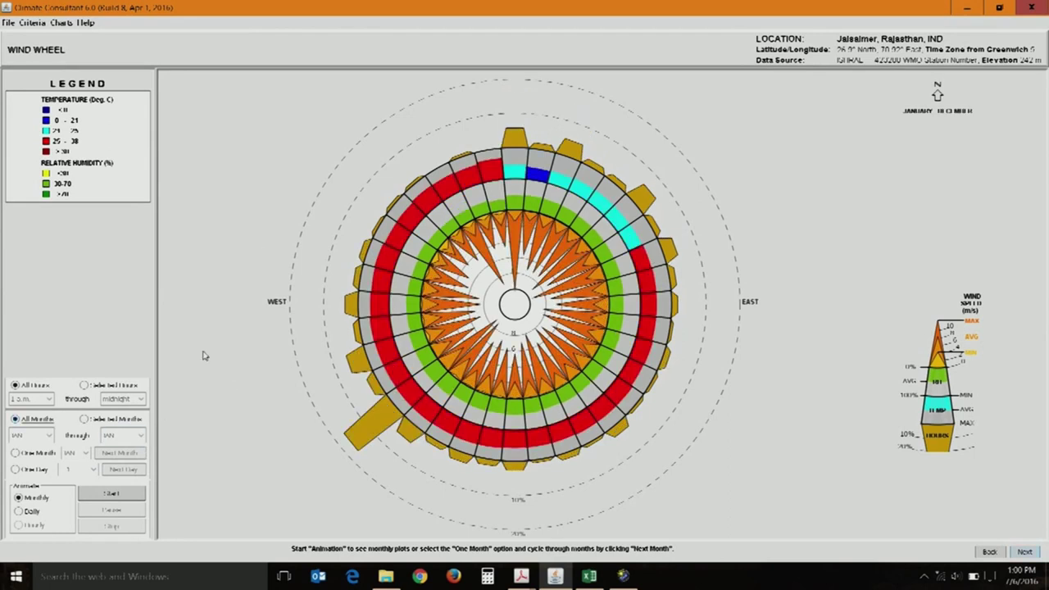
# - Play and stop the wind wheel's monthly animation, and do the same with its daily animation
pyautogui.click(87, 496)
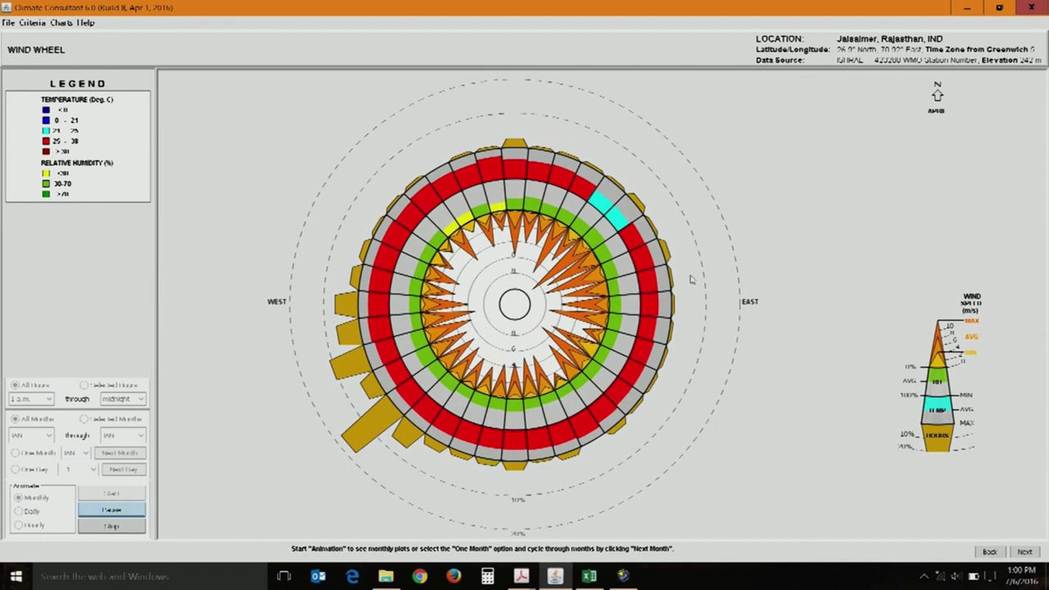
pyautogui.click(138, 525)
pyautogui.click(33, 513)
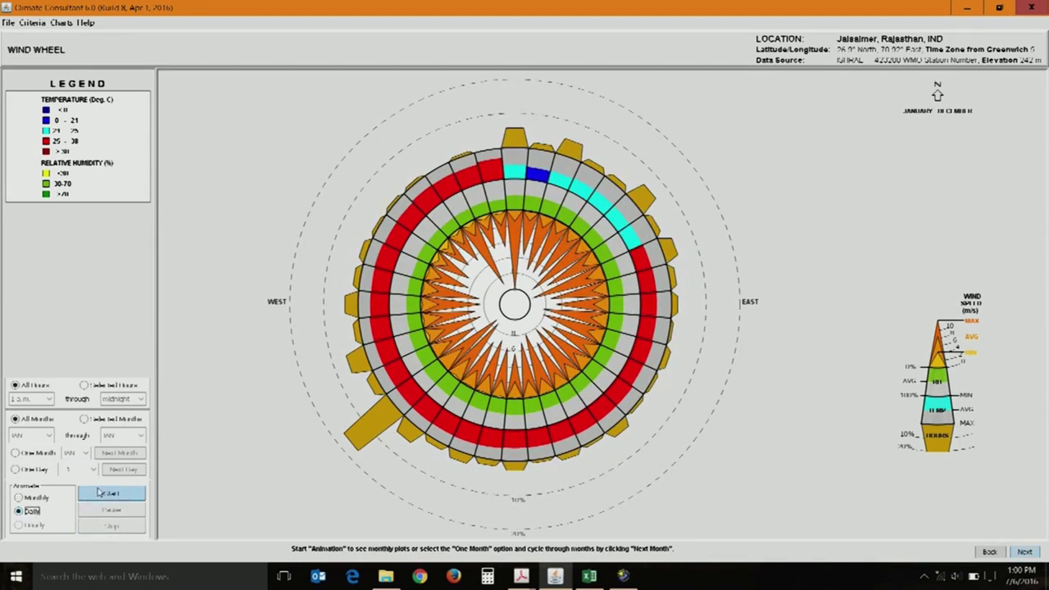
pyautogui.click(97, 496)
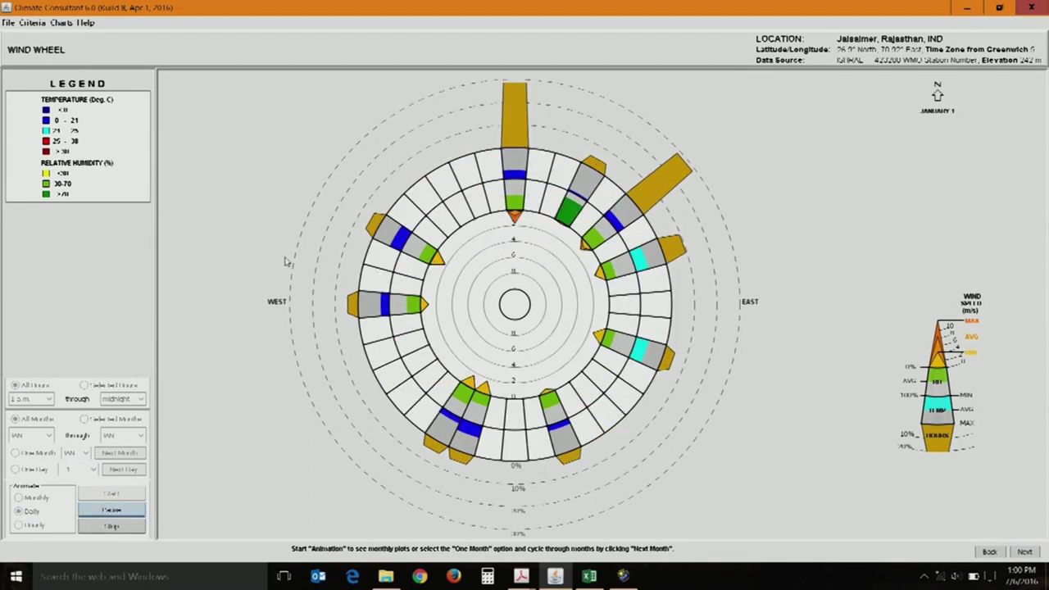
pyautogui.click(91, 529)
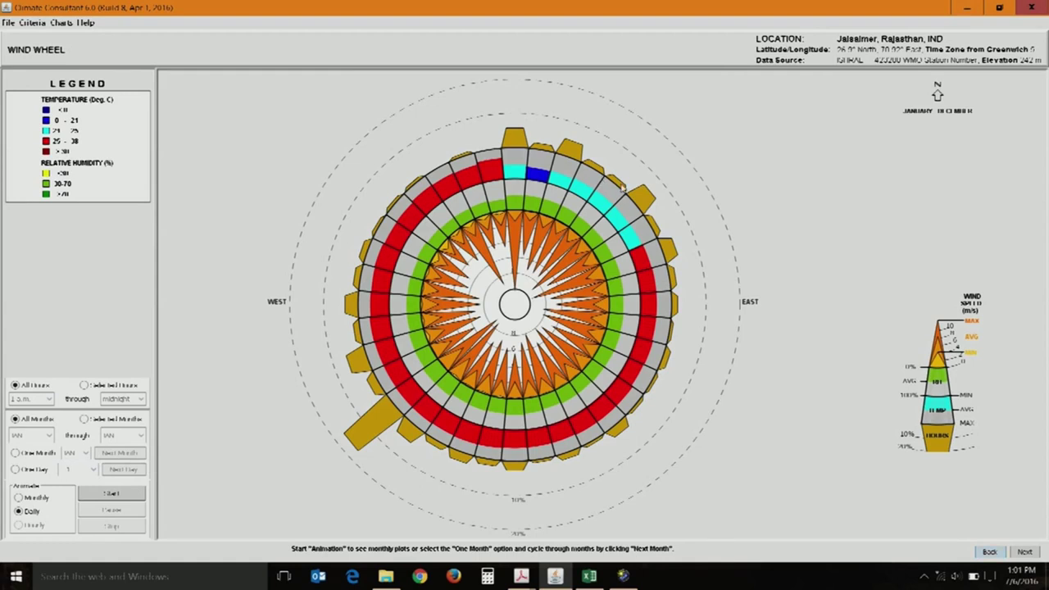
# - Look at the custom plot instructions and return to the psychrometric chart
pyautogui.click(1017, 554)
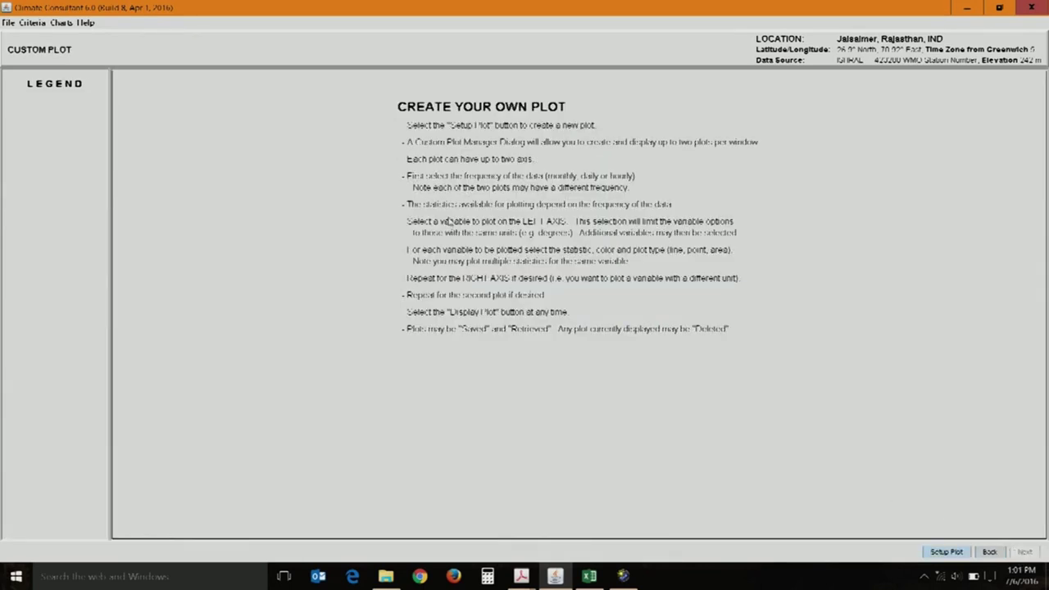
pyautogui.click(989, 553)
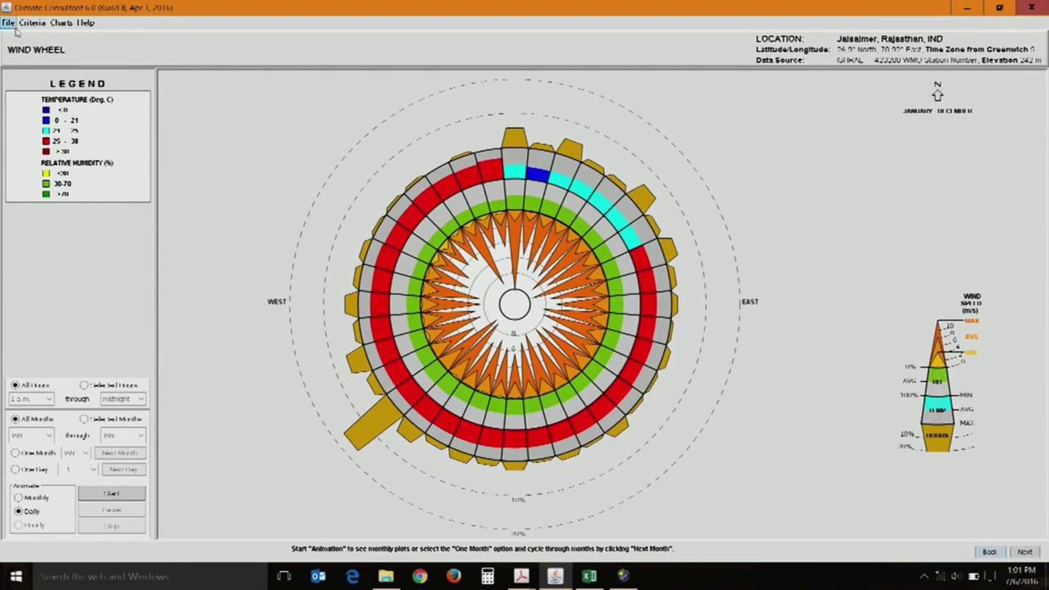
pyautogui.click(9, 23)
pyautogui.moveTo(32, 23)
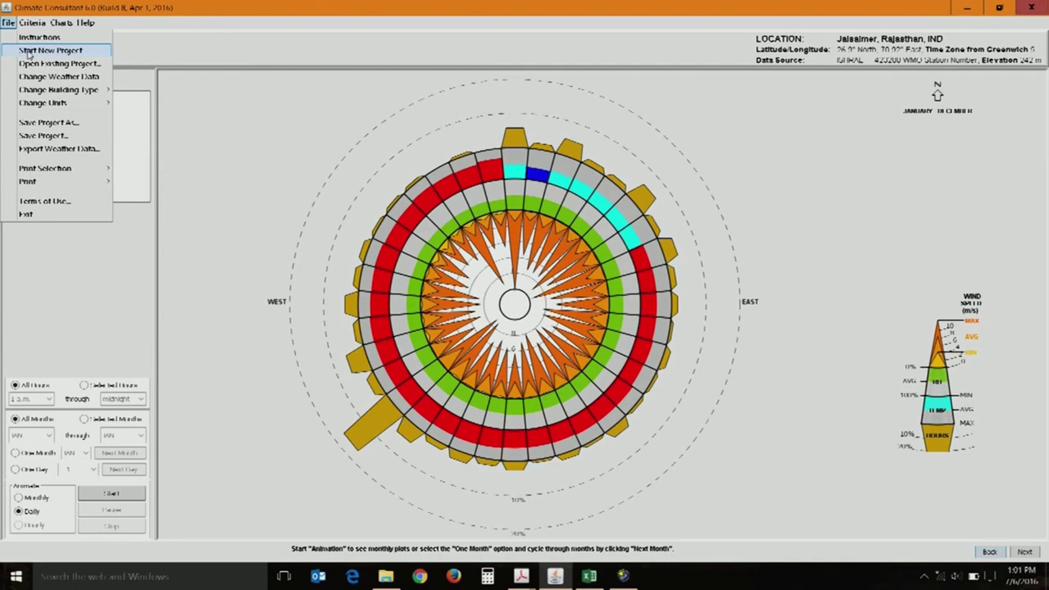
pyautogui.click(9, 23)
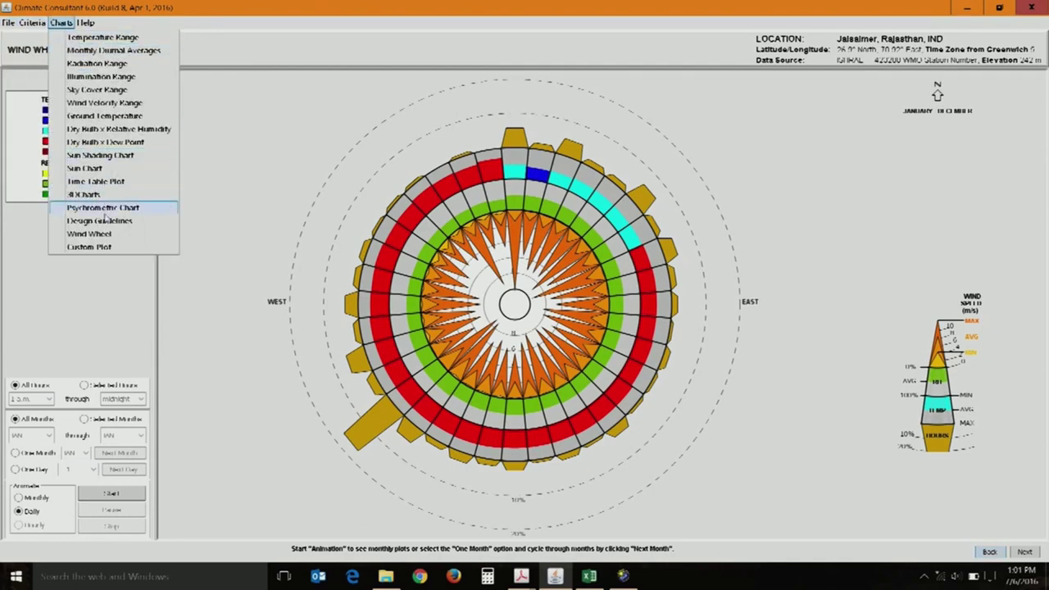
pyautogui.click(106, 209)
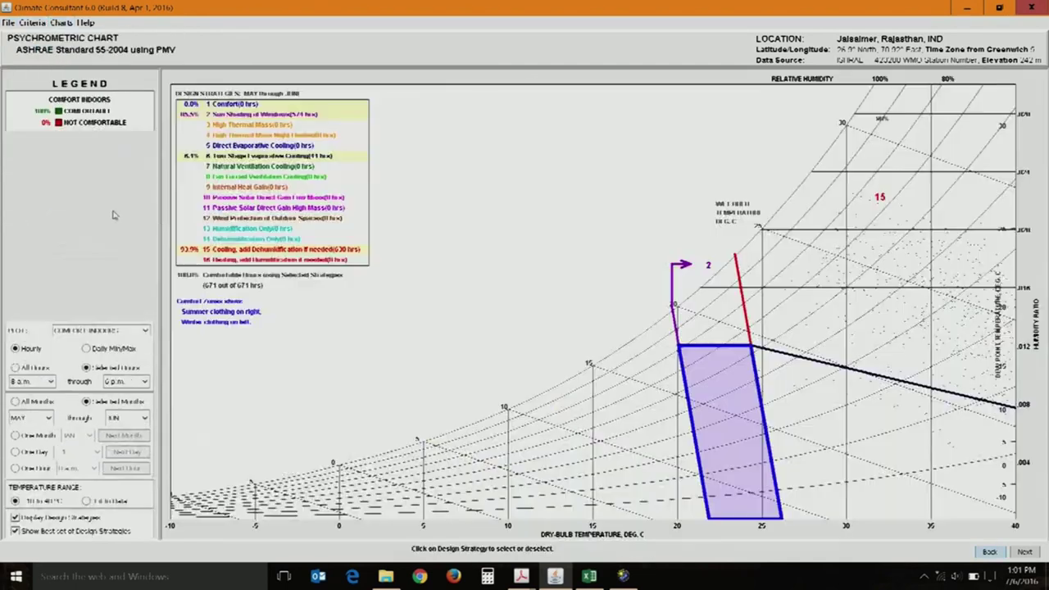
# - Toggle the display of design strategies and the best set, leaving strategies displayed and the best set off
pyautogui.click(72, 533)
pyautogui.click(95, 519)
pyautogui.click(95, 519)
pyautogui.click(71, 533)
pyautogui.click(80, 521)
pyautogui.click(76, 520)
pyautogui.click(73, 532)
# - Manually add High Thermal Mass Night Flushed and try toggling the passive solar direct gain strategies
pyautogui.click(279, 135)
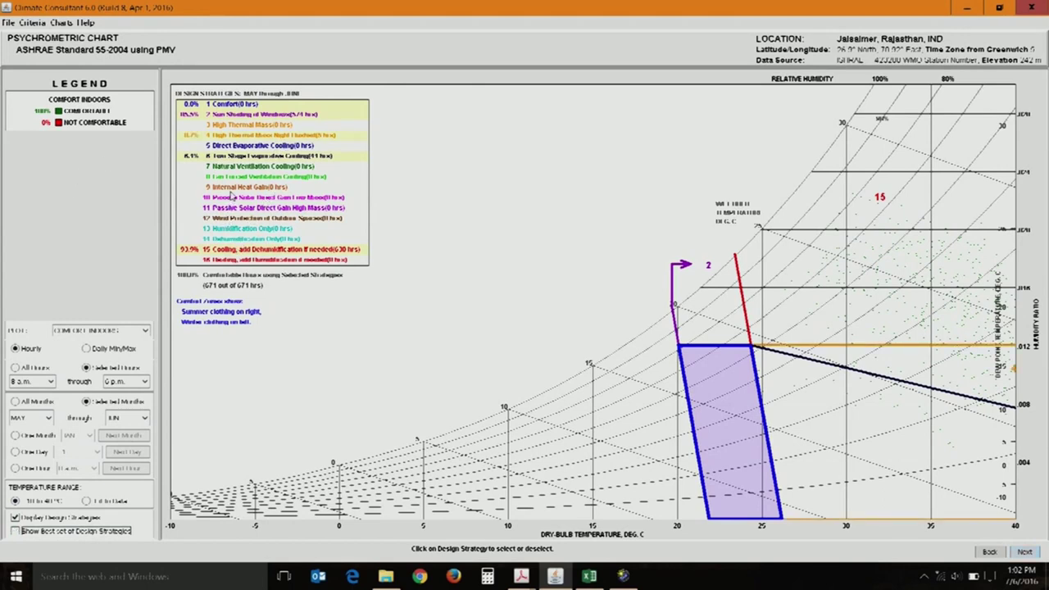
pyautogui.click(230, 199)
pyautogui.click(232, 198)
pyautogui.click(232, 208)
# - Plot all hours of all months on the psychrometric chart and show the best set of design strategies
pyautogui.click(34, 370)
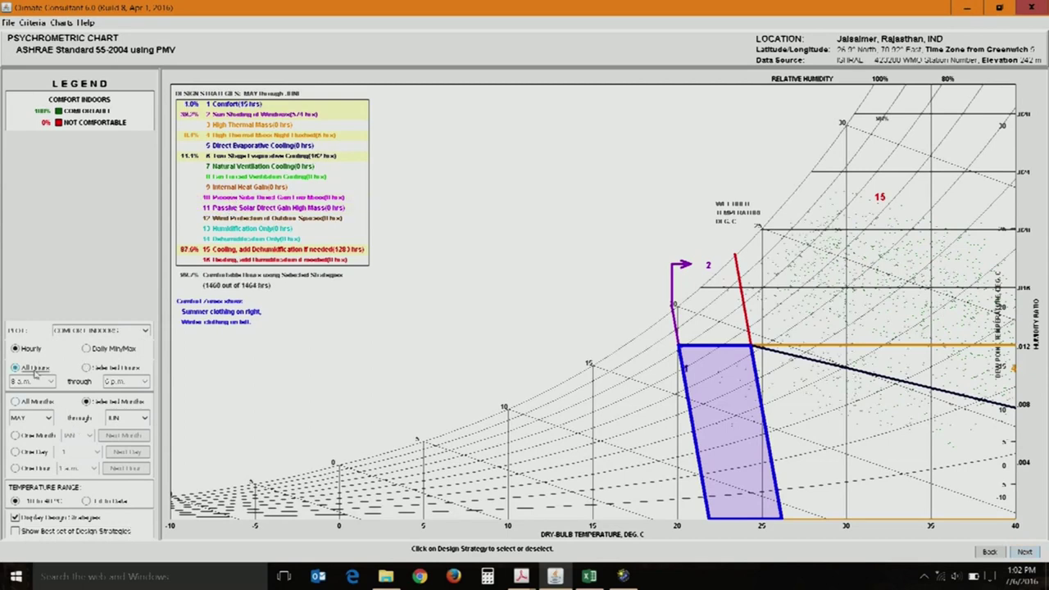
pyautogui.click(41, 405)
pyautogui.click(55, 533)
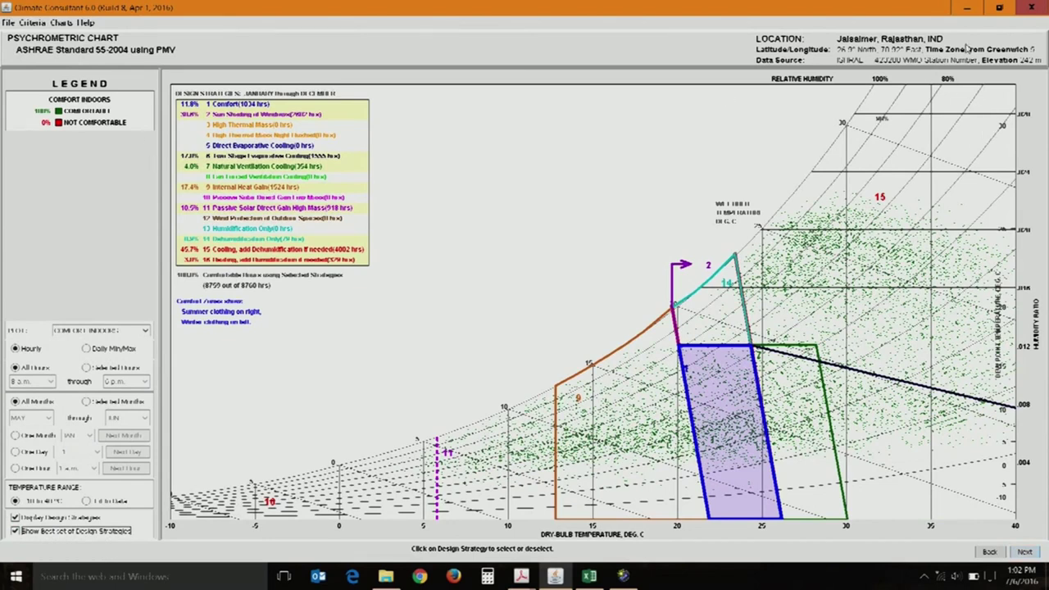
# - Start a new project without saving the current one, and begin with fresh design decisions
pyautogui.click(8, 22)
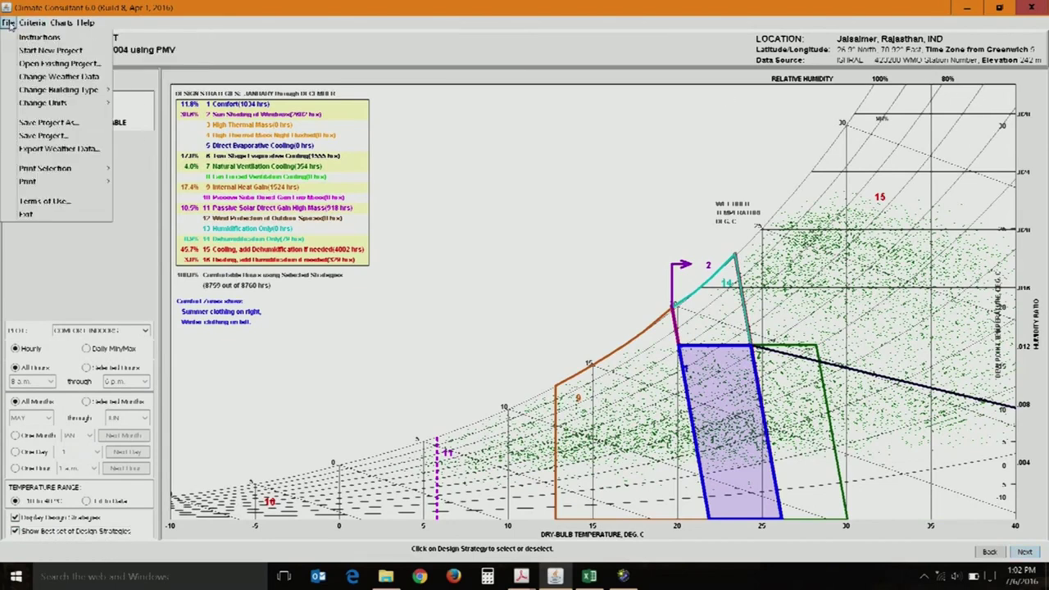
pyautogui.click(49, 51)
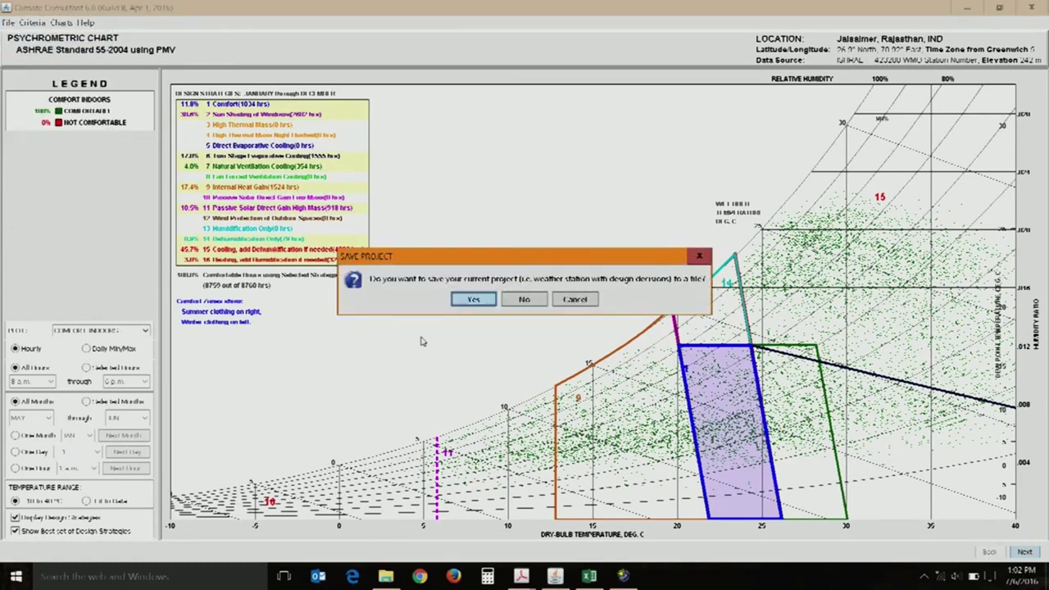
pyautogui.click(526, 300)
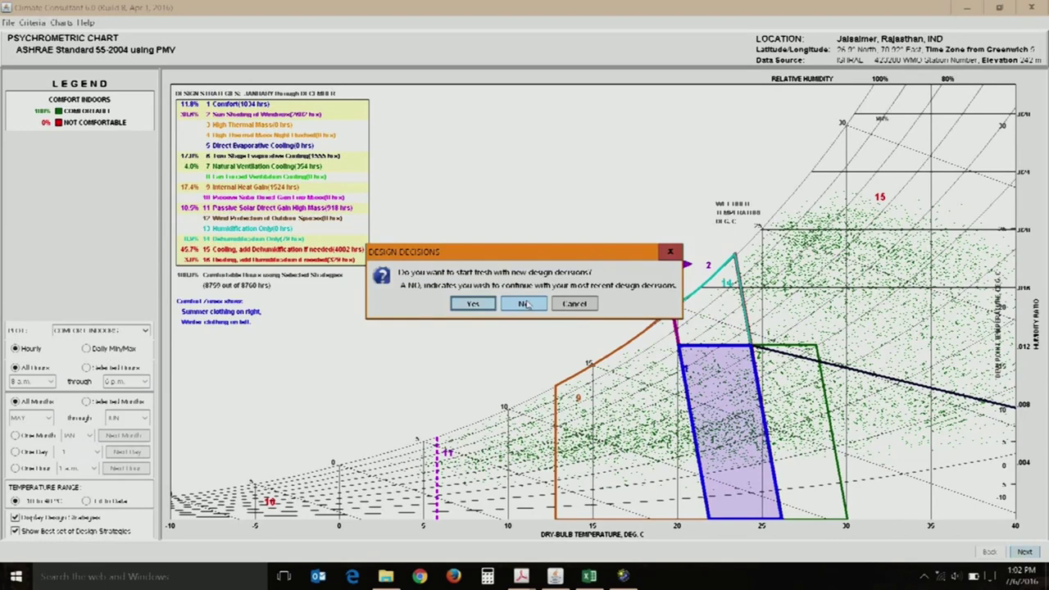
pyautogui.click(460, 306)
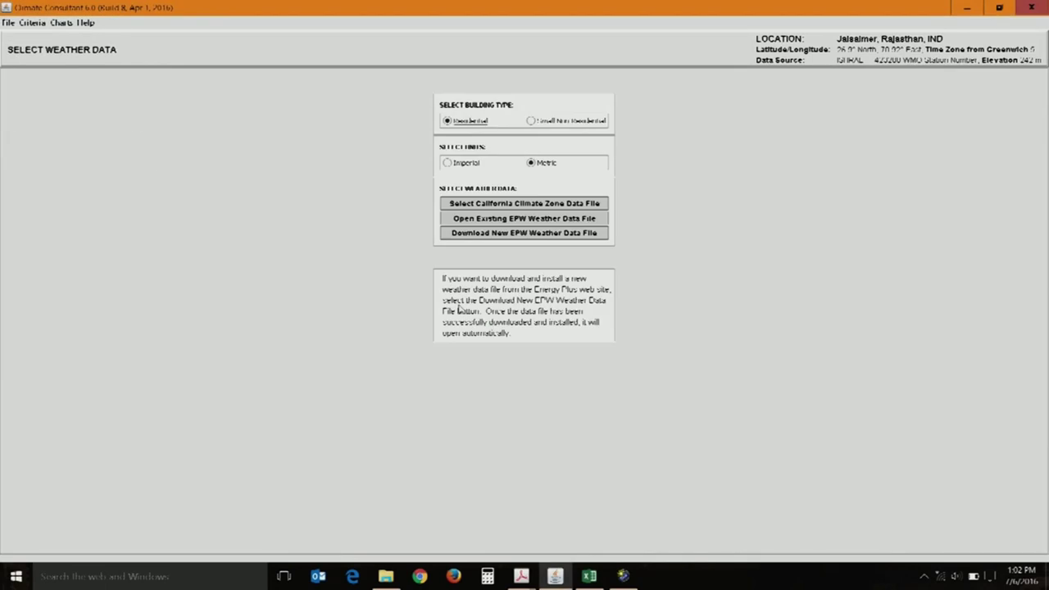
# - Load the existing weather file IND_SRINAGAR_420270_ISHRAE2.epw from its Srinagar folder inside the Weather folder
pyautogui.click(494, 219)
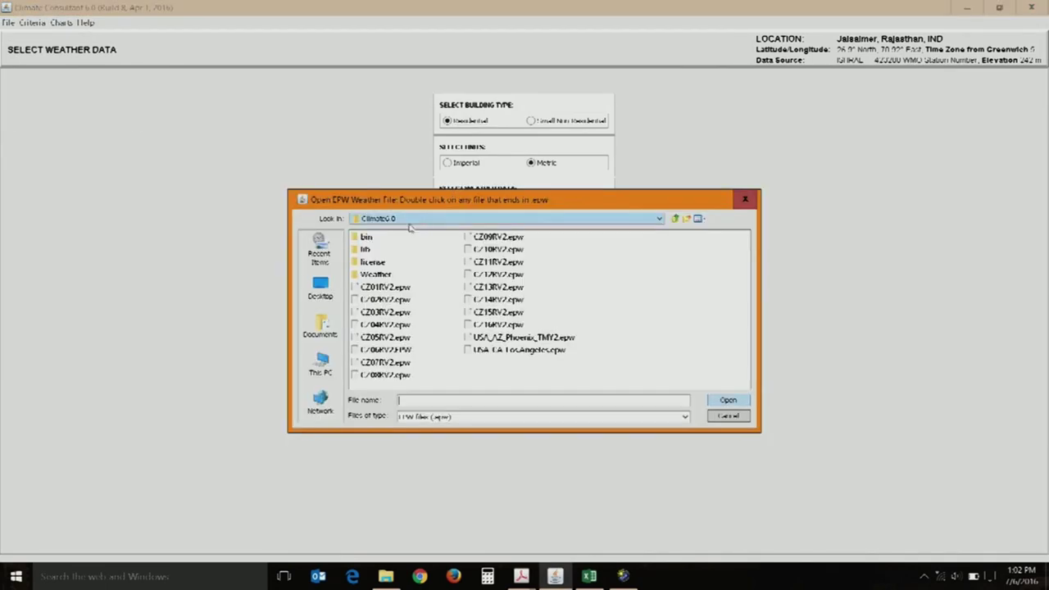
pyautogui.doubleClick(375, 274)
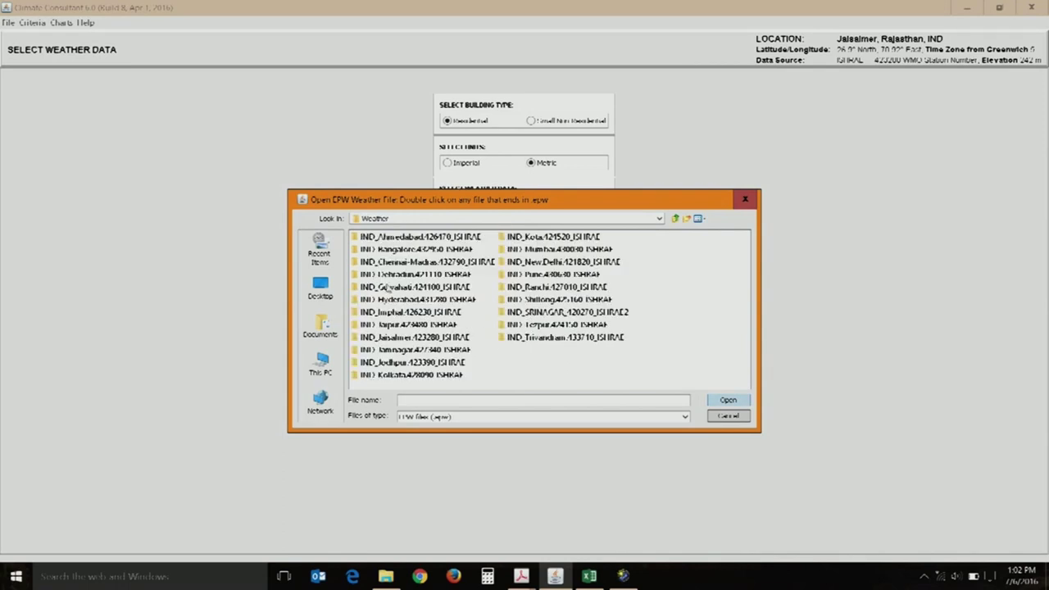
pyautogui.doubleClick(539, 312)
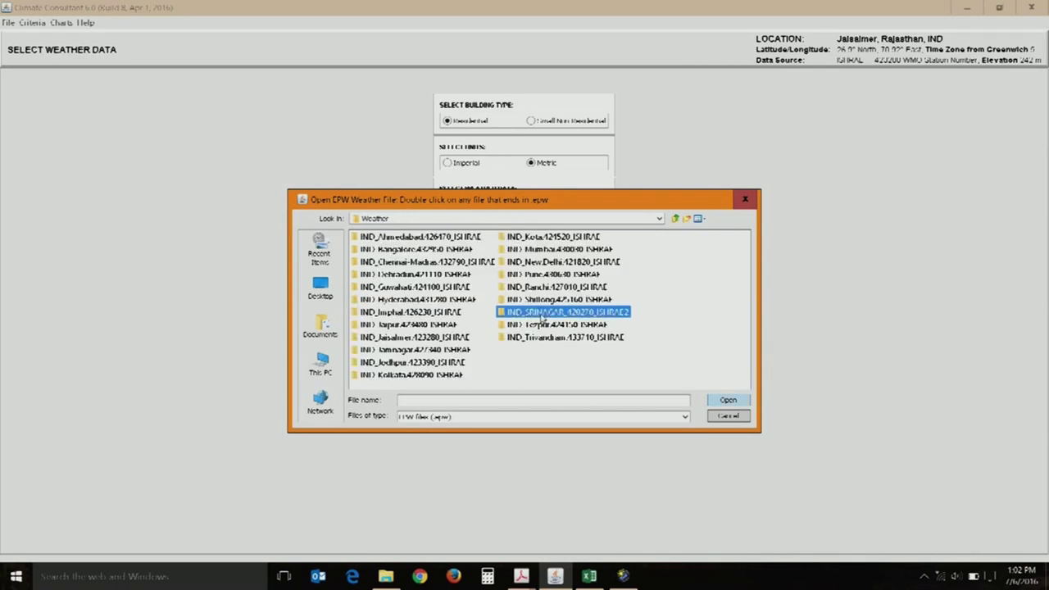
pyautogui.click(442, 238)
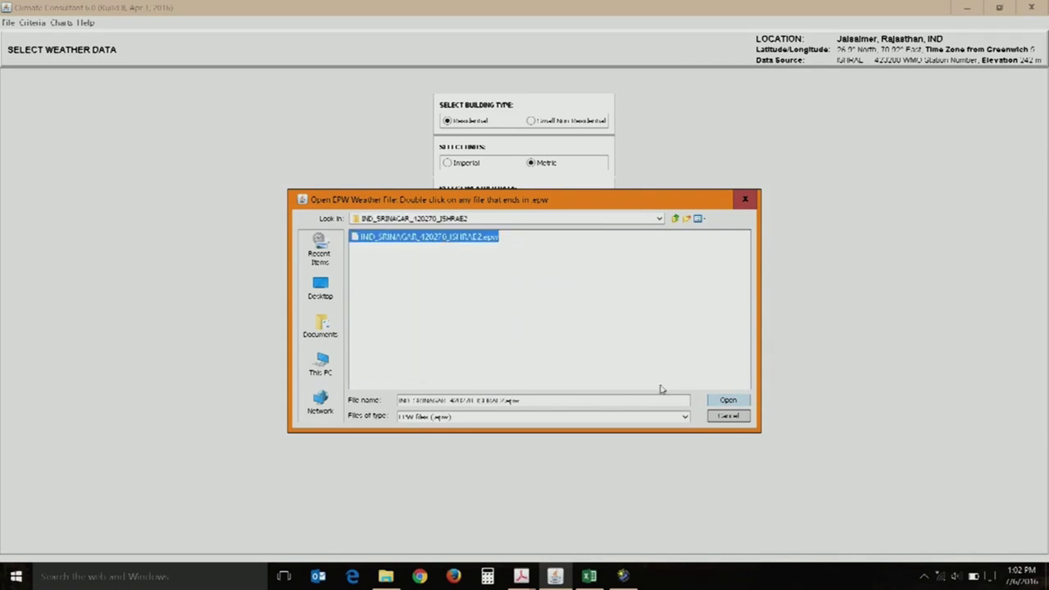
pyautogui.click(713, 402)
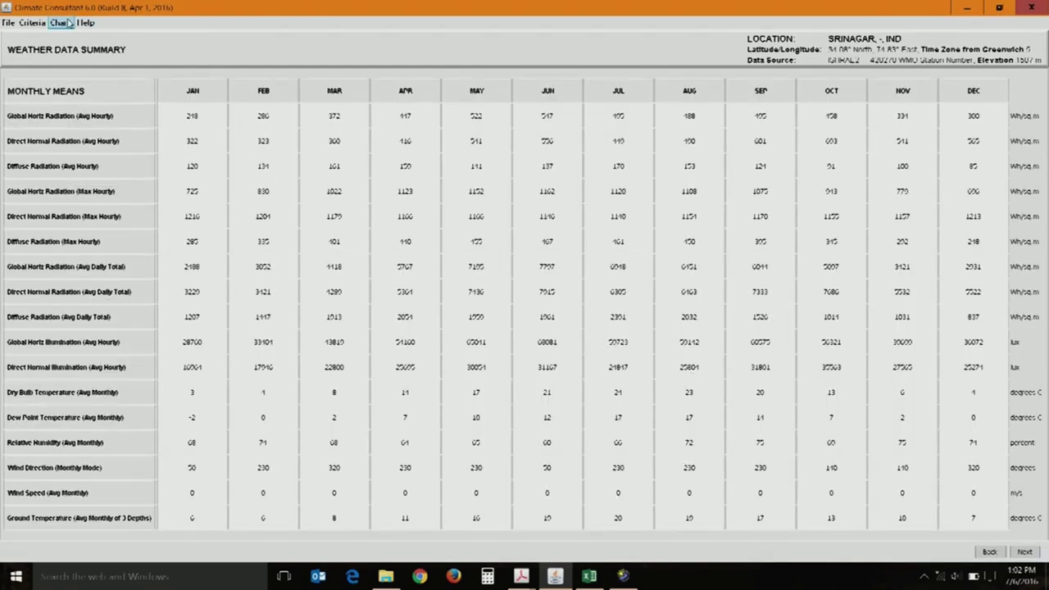
# - Choose the ASHRAE Standard 55 and Current Handbook of Fundamentals comfort model and continue to its criteria
pyautogui.click(1027, 552)
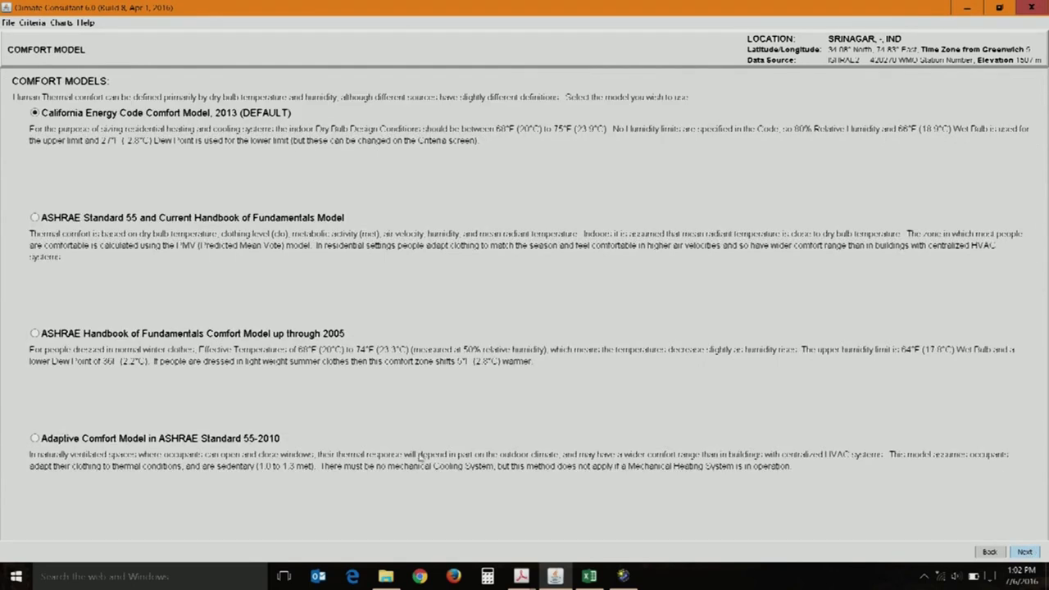
pyautogui.click(243, 220)
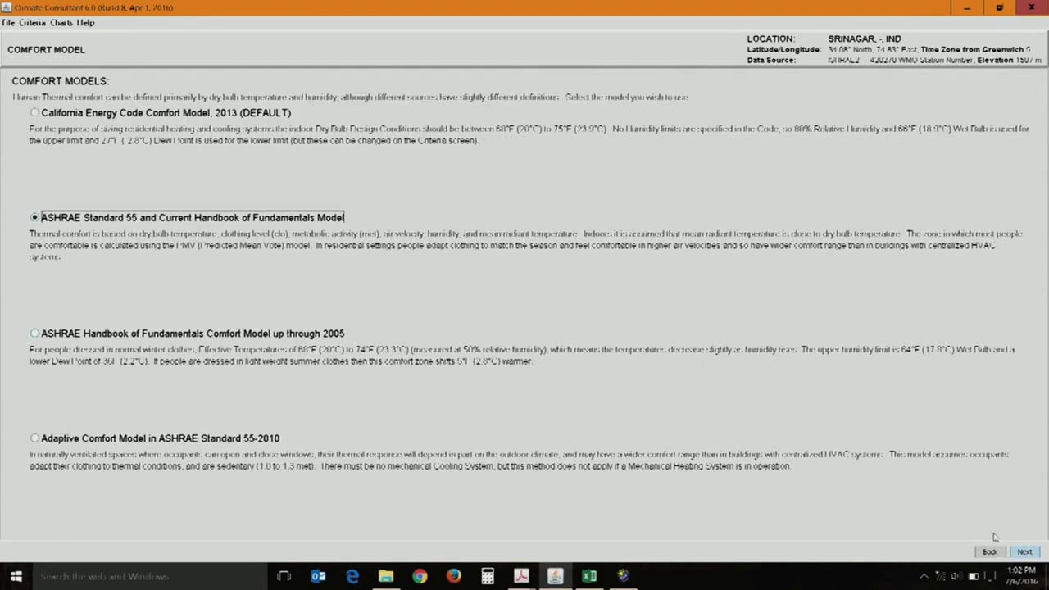
pyautogui.click(1026, 552)
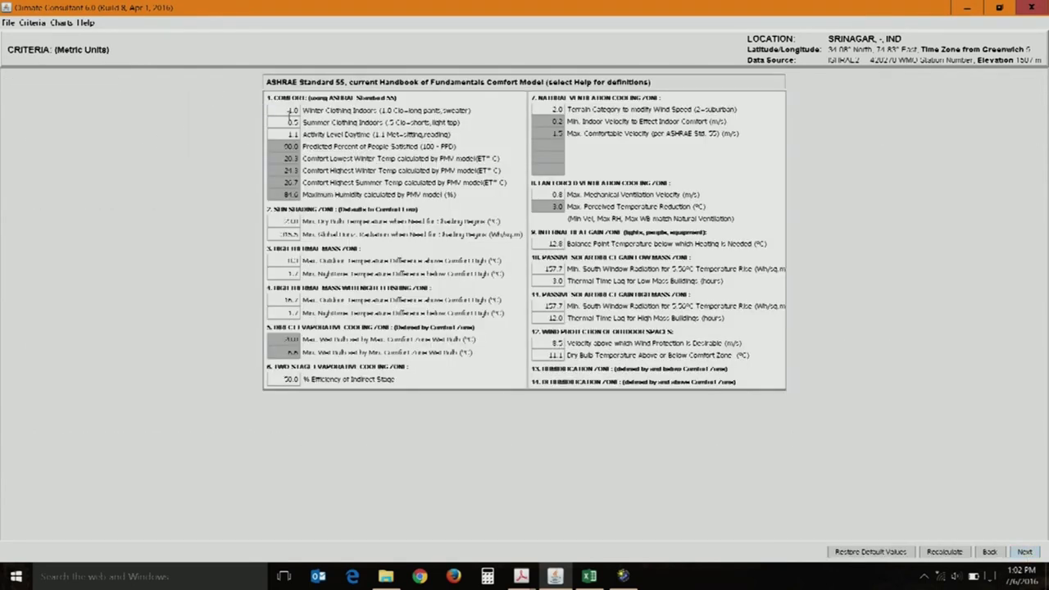
# - Try indoor clothing values of 0.3 and 0.8 Clo in the comfort criteria and select the daytime activity level value
pyautogui.doubleClick(289, 121)
pyautogui.write('0.3')
pyautogui.write('0.8')
pyautogui.doubleClick(290, 133)
# - Display Srinagar's psychrometric chart and deselect the High Thermal Mass Night Flushed strategy
pyautogui.click(60, 23)
pyautogui.click(120, 212)
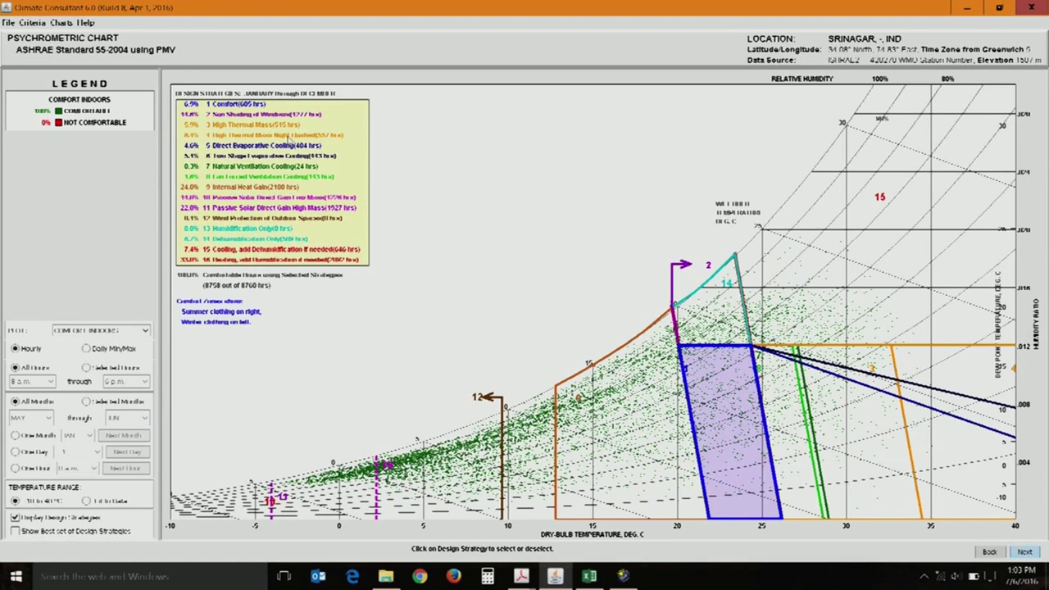
pyautogui.click(289, 136)
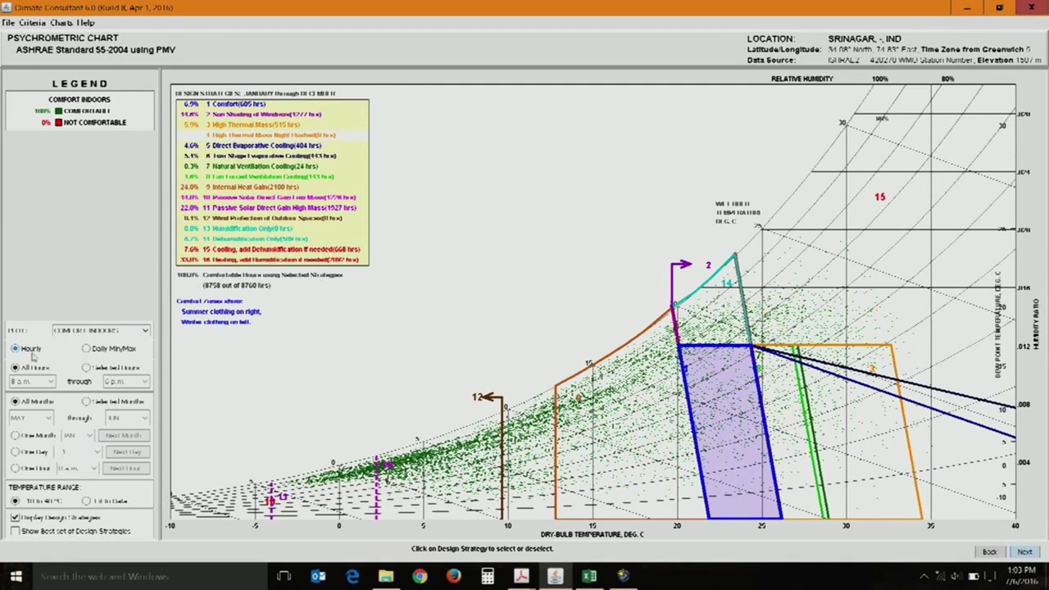
# - Limit the psychrometric plot to selected hours from 8 p.m. through 6 a.m
pyautogui.click(96, 368)
pyautogui.click(51, 381)
pyautogui.click(55, 428)
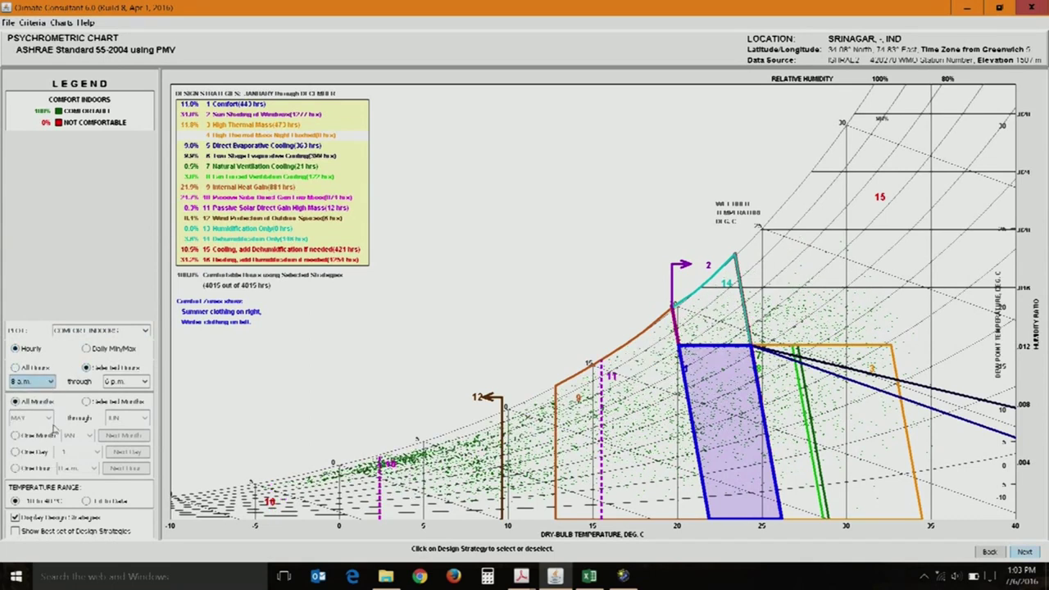
pyautogui.click(49, 382)
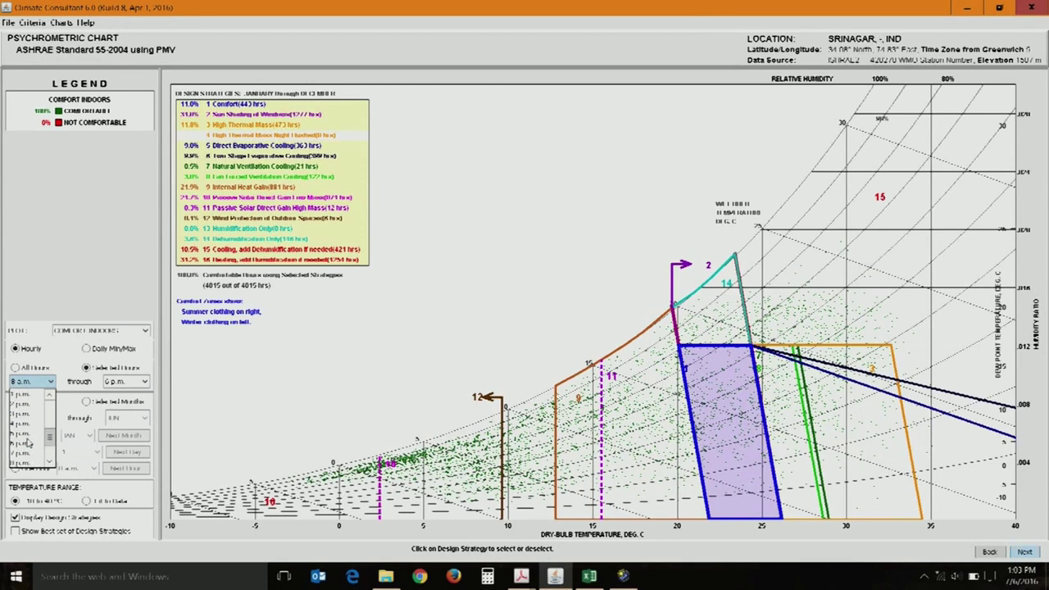
pyautogui.click(23, 463)
pyautogui.click(130, 384)
pyautogui.scroll(2, 125, 397)
pyautogui.scroll(2, 123, 405)
pyautogui.click(120, 405)
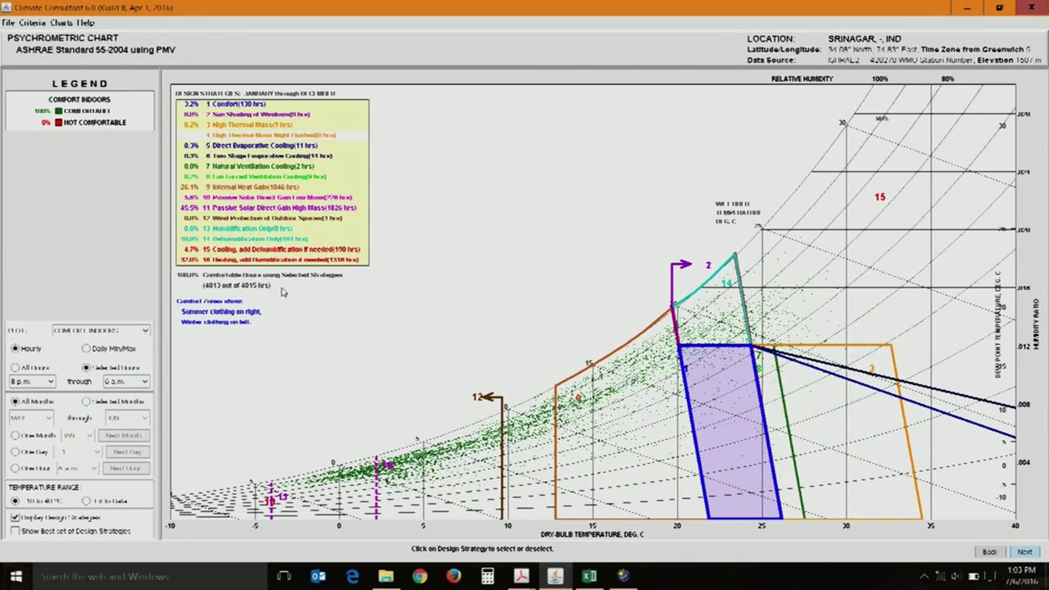
# - Deselect Two-Stage Evaporative, Natural Ventilation, Direct Evaporative, High Thermal Mass and Fan-Forced Ventilation Cooling among the design strategies
pyautogui.click(261, 157)
pyautogui.click(262, 166)
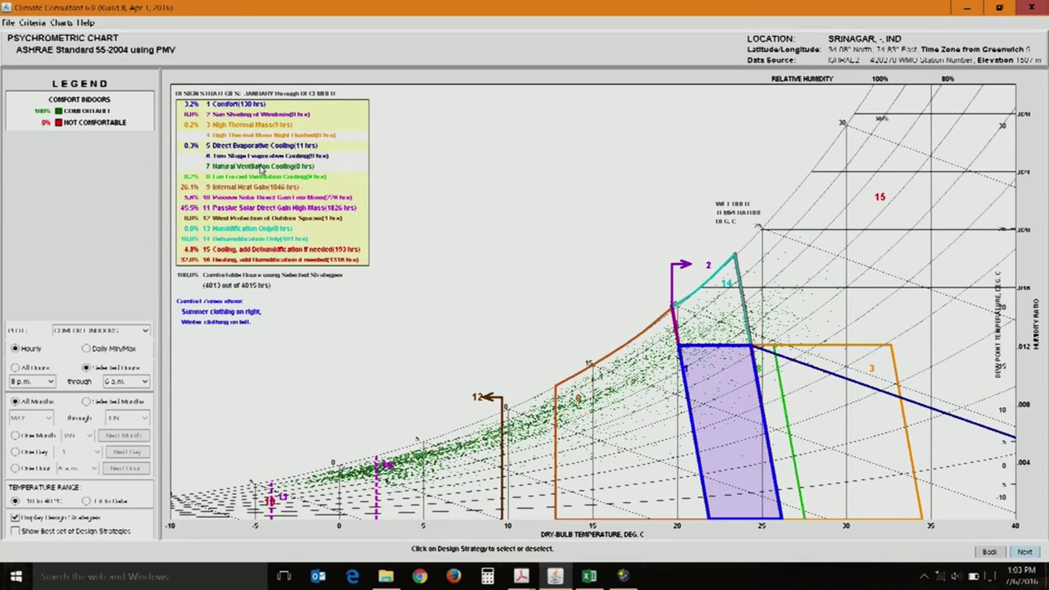
pyautogui.click(273, 147)
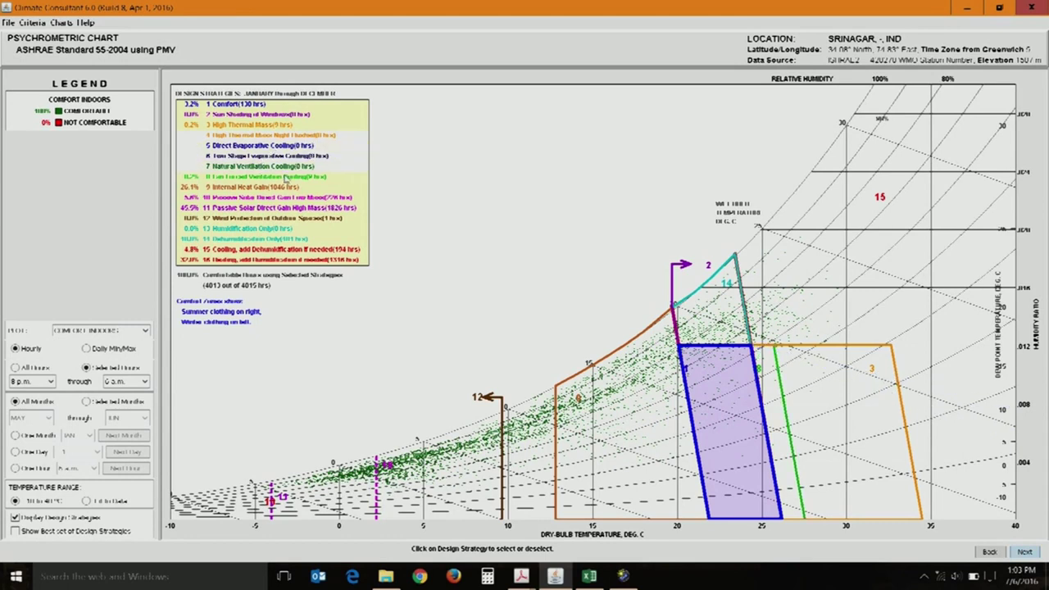
pyautogui.click(244, 125)
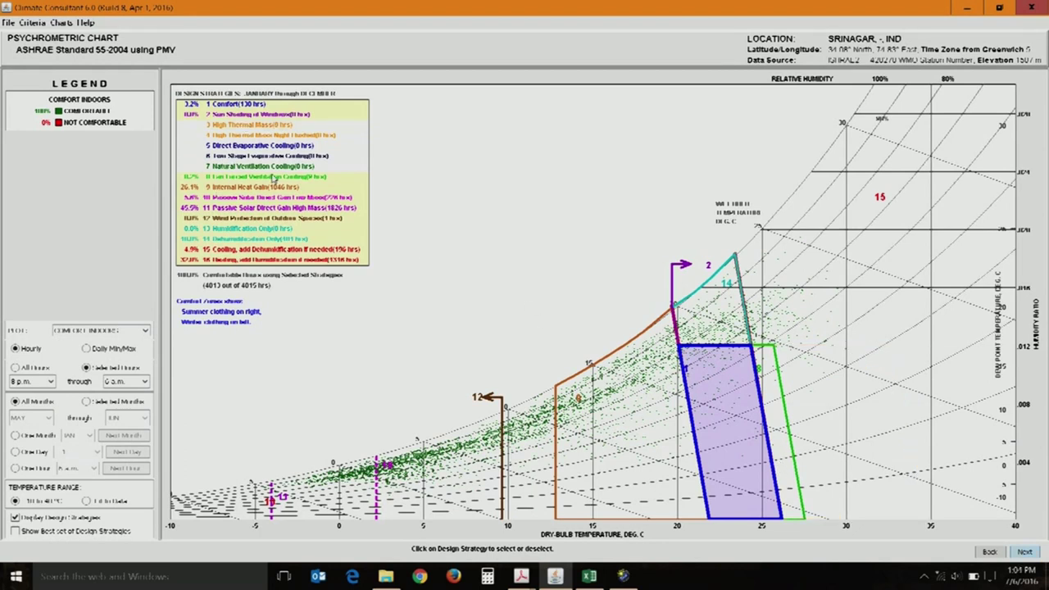
pyautogui.click(263, 177)
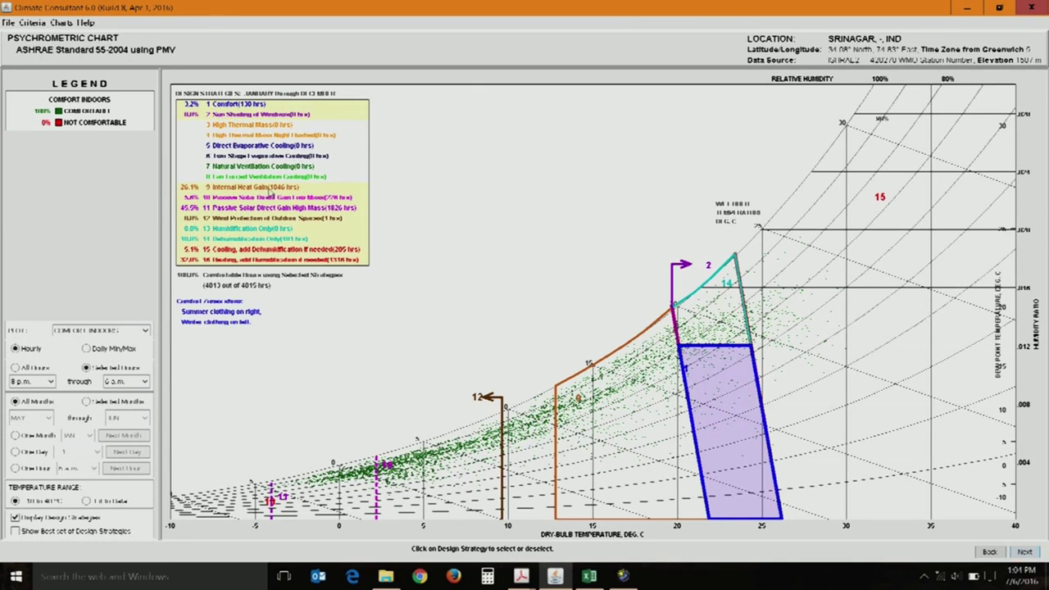
# - Show the best set of design strategies, and remove High Thermal Mass Night Flushed and Internal Heat Gain from it
pyautogui.click(57, 533)
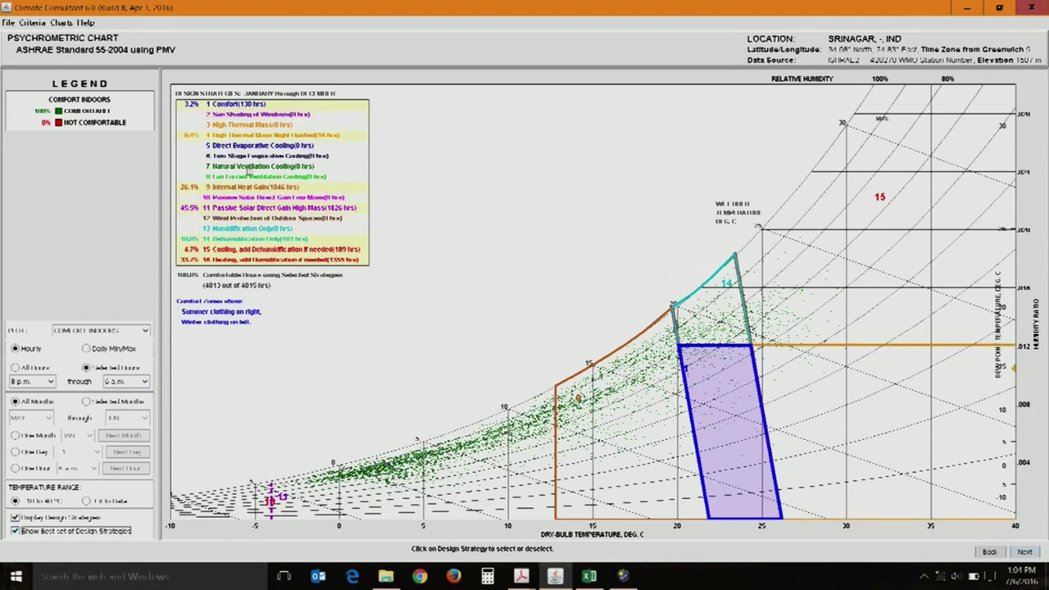
pyautogui.click(241, 136)
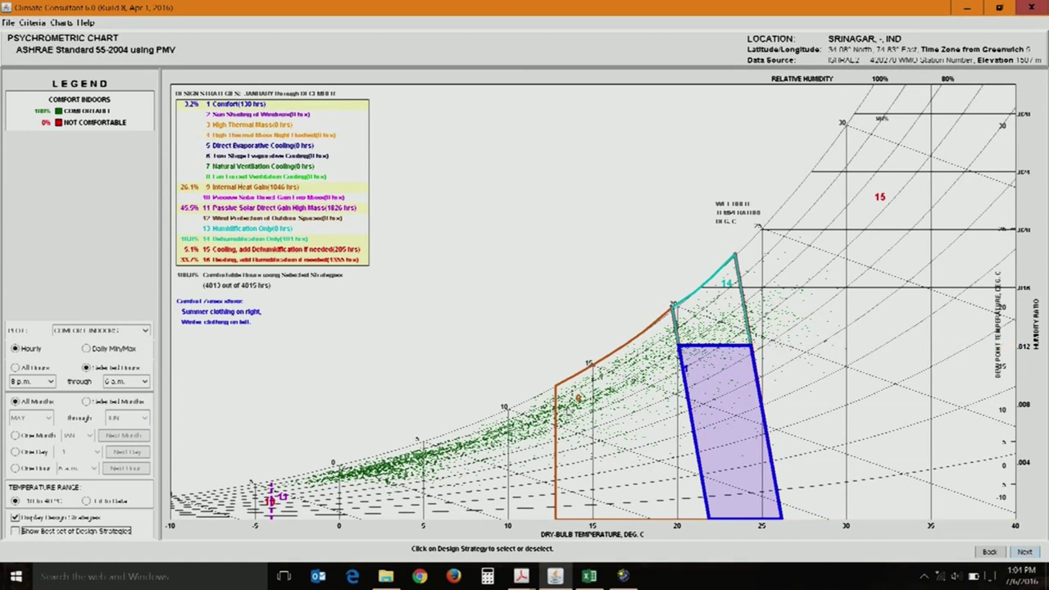
pyautogui.click(251, 187)
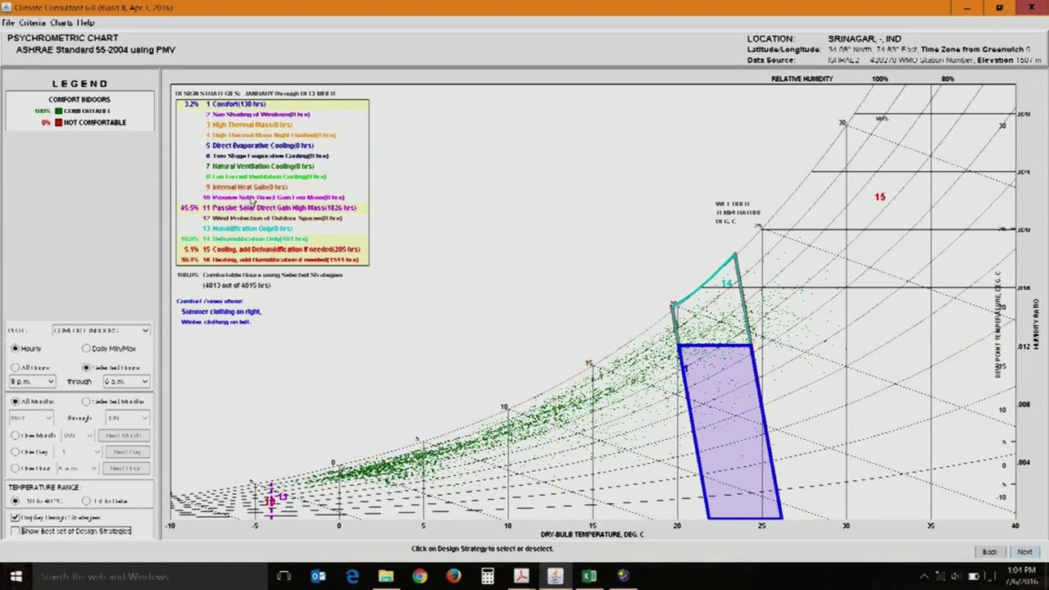